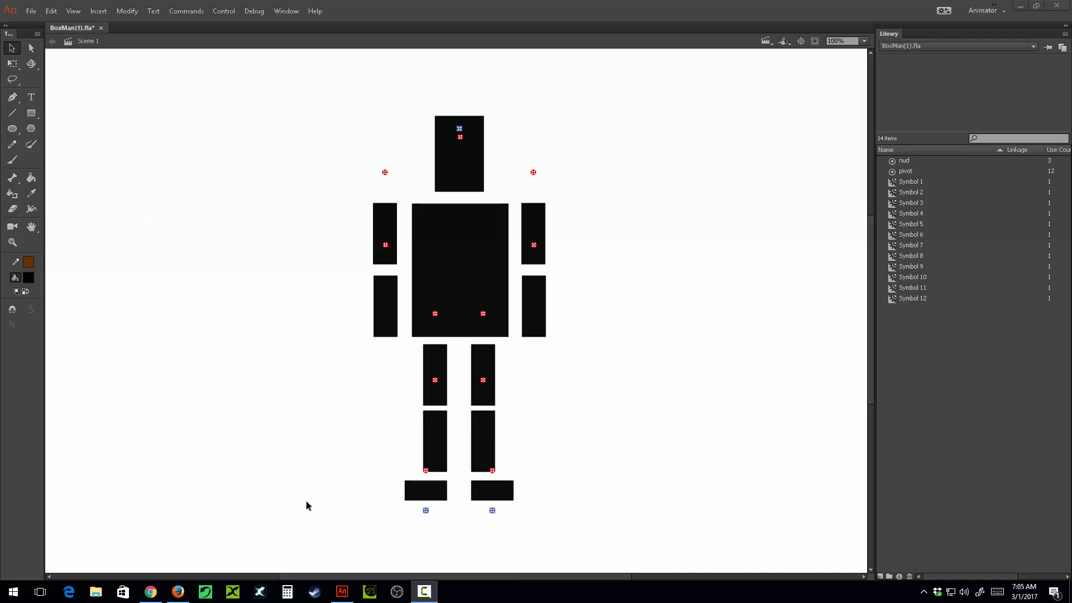
- Switch to Firefox, view the email's attached image PastedGraphic-1.tiff, and return to Adobe Animate
left_click(178, 591)
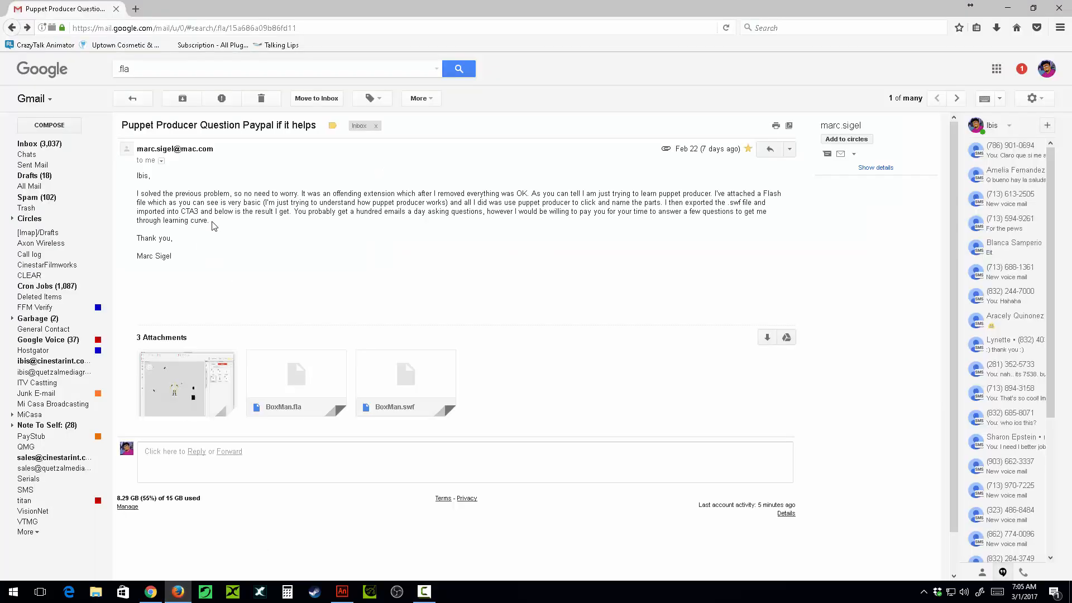
left_click(184, 383)
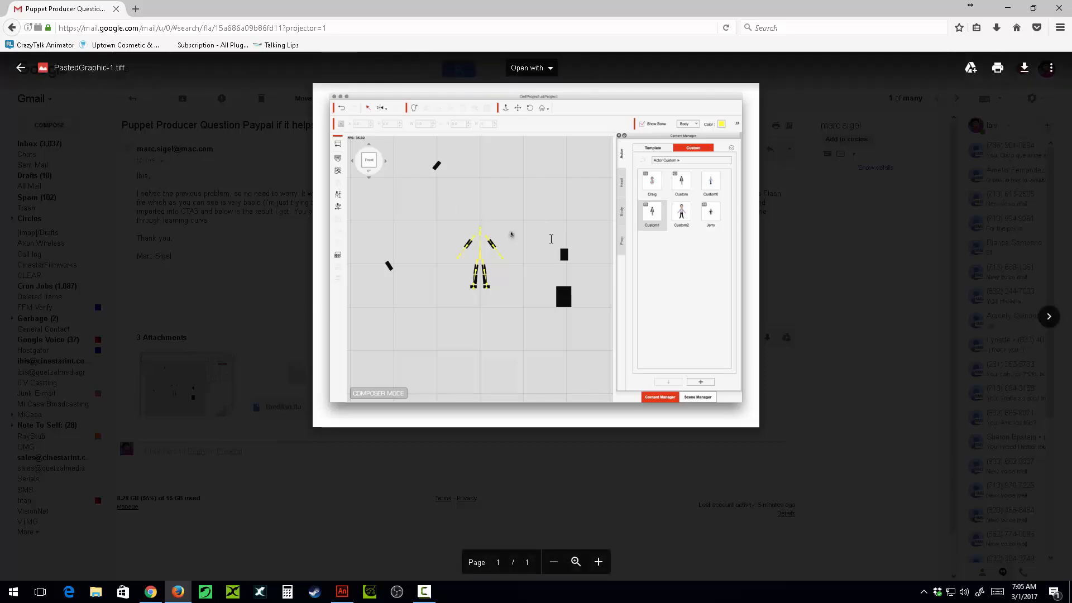
left_click(784, 100)
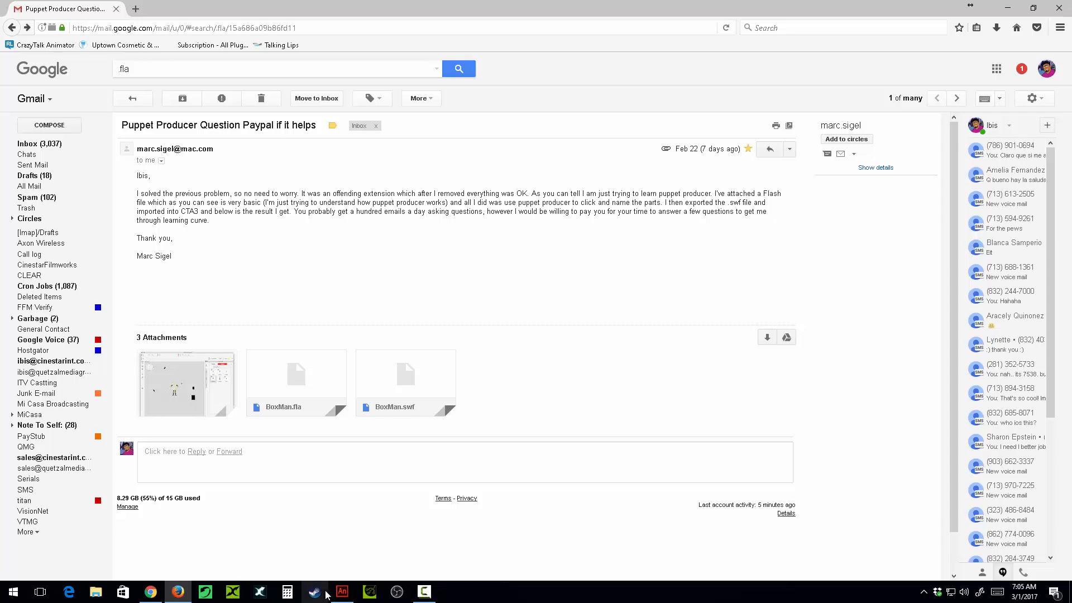
left_click(340, 592)
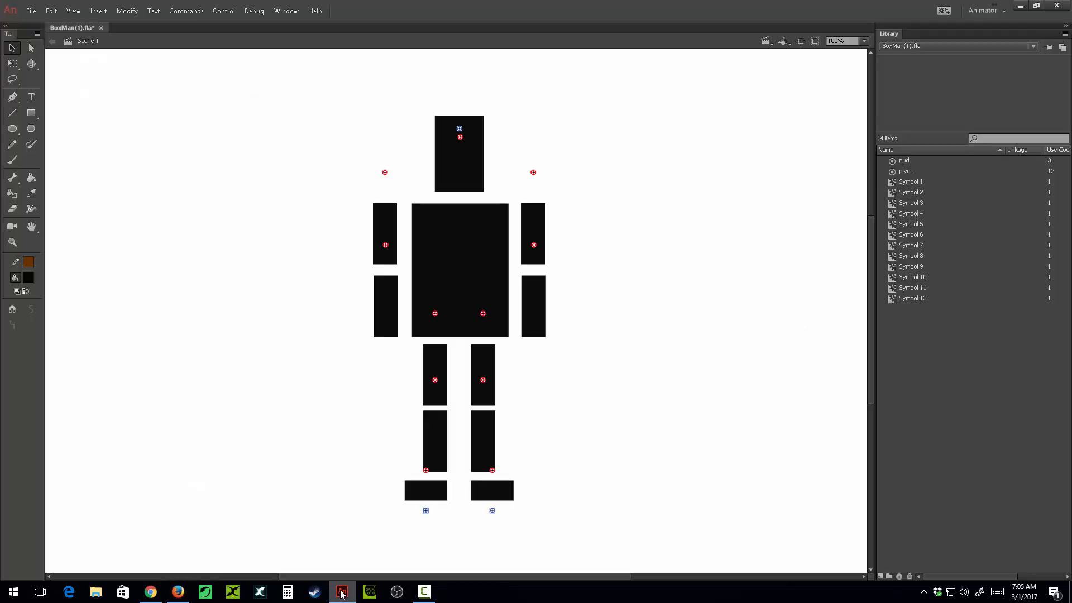
- Show the Properties of the left upper arm in a floating panel and place it on the empty stage area away from the figure
left_click(537, 214)
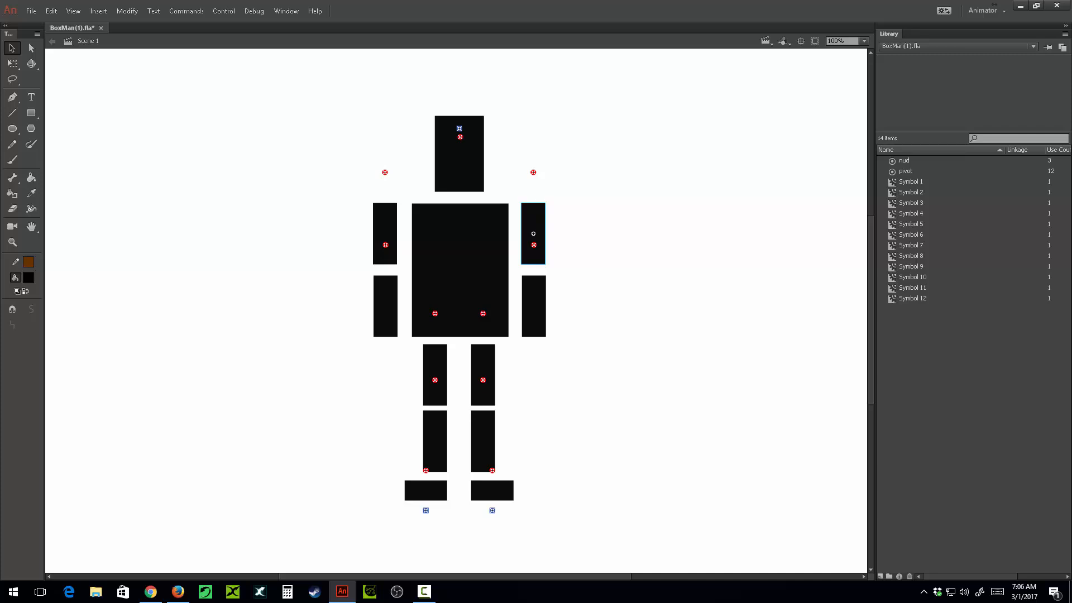
left_click_drag(33, 575, 629, 172)
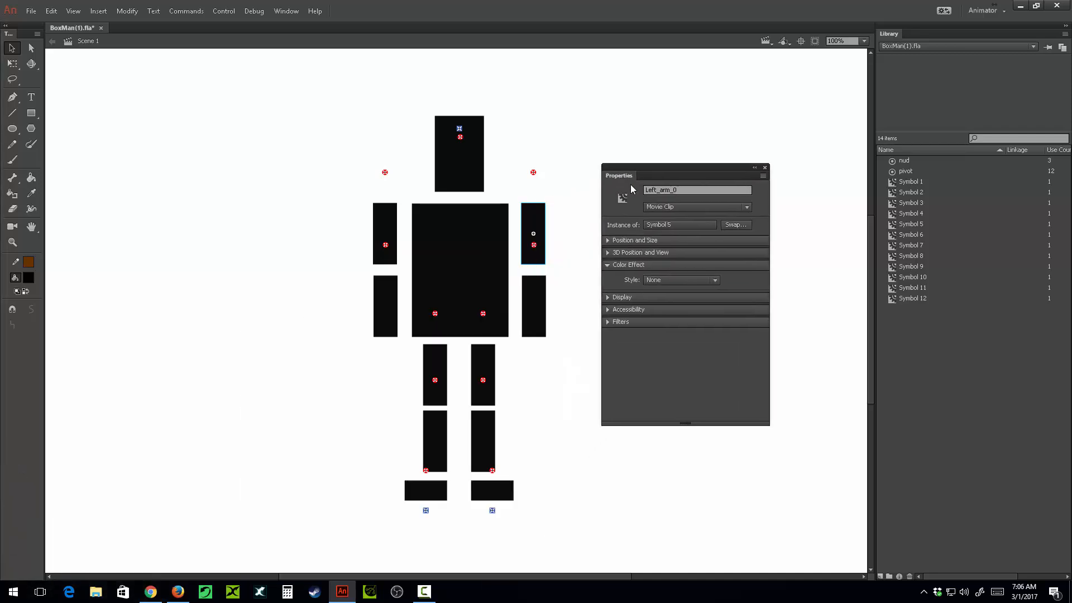
left_click(677, 191)
left_click_drag(620, 180, 101, 179)
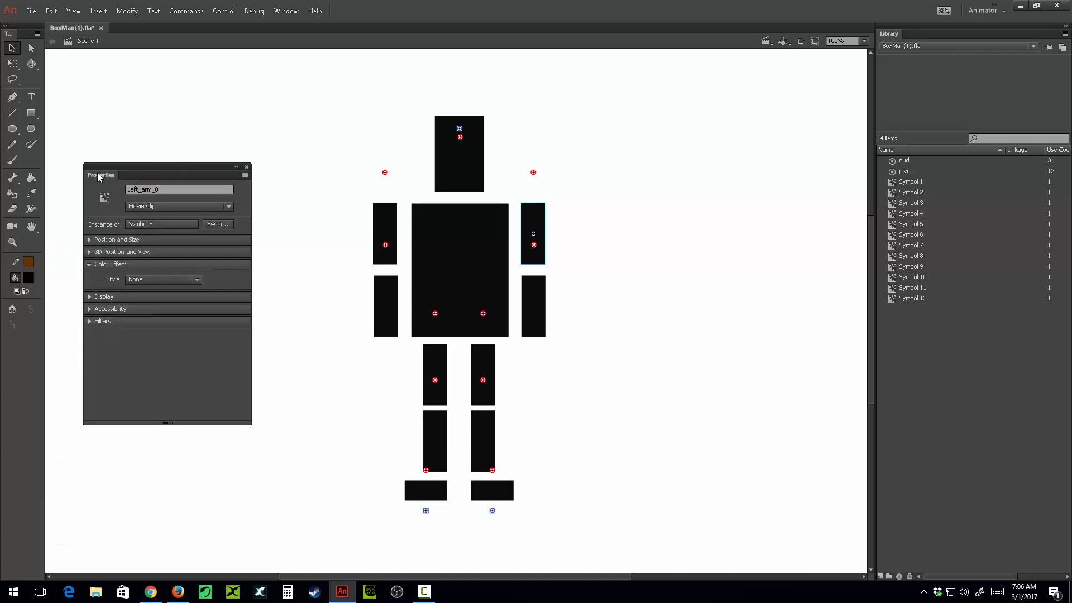
left_click(715, 258)
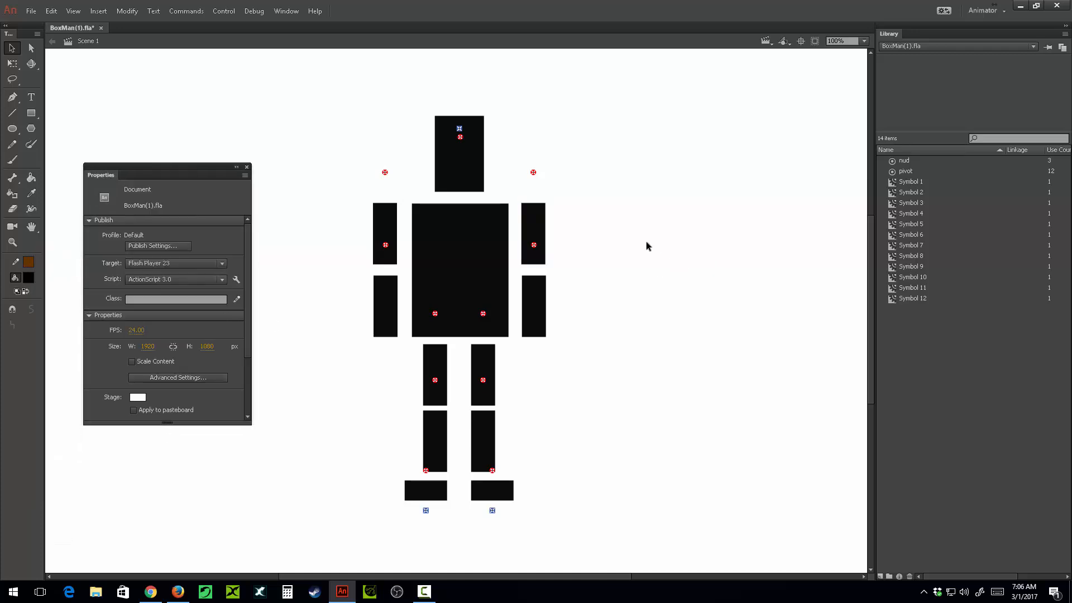
- Ungroup the two shoulder pivots beside the head so each can be selected separately
left_click(531, 171)
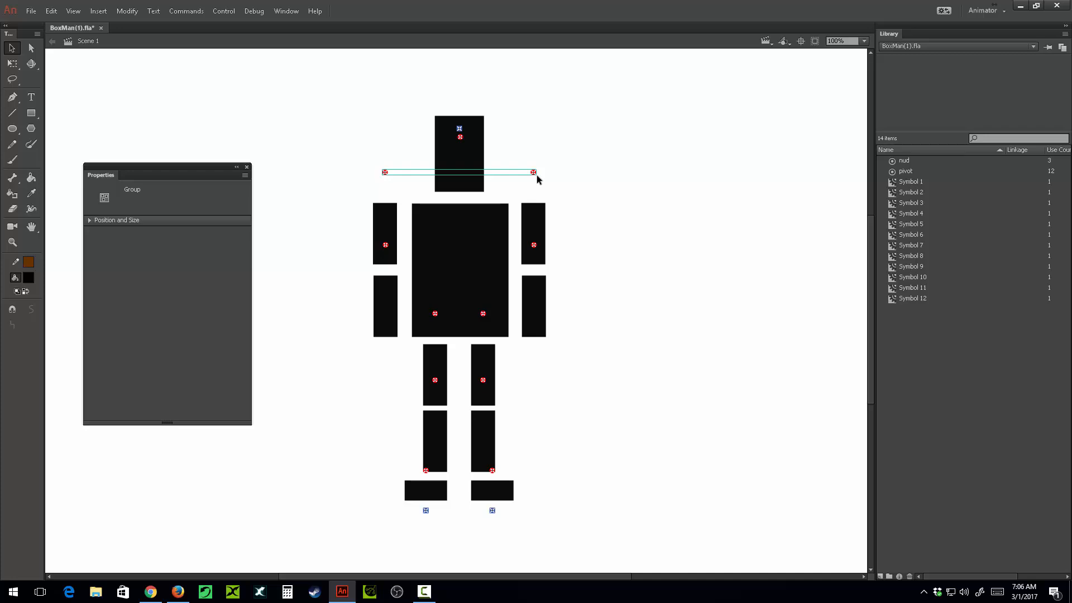
key("ctrl+shift+g")
left_click(573, 151)
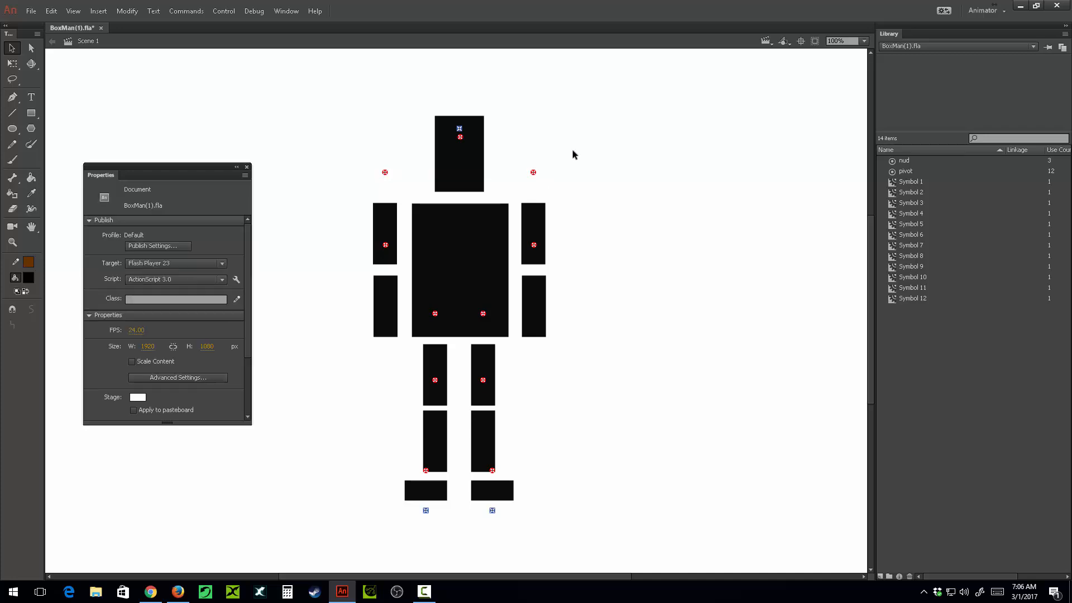
- Move the Properties panel closer to the figure and check the instance names of the shoulder pivots, left upper arm and left forearm
left_click_drag(104, 174, 187, 138)
left_click(385, 172)
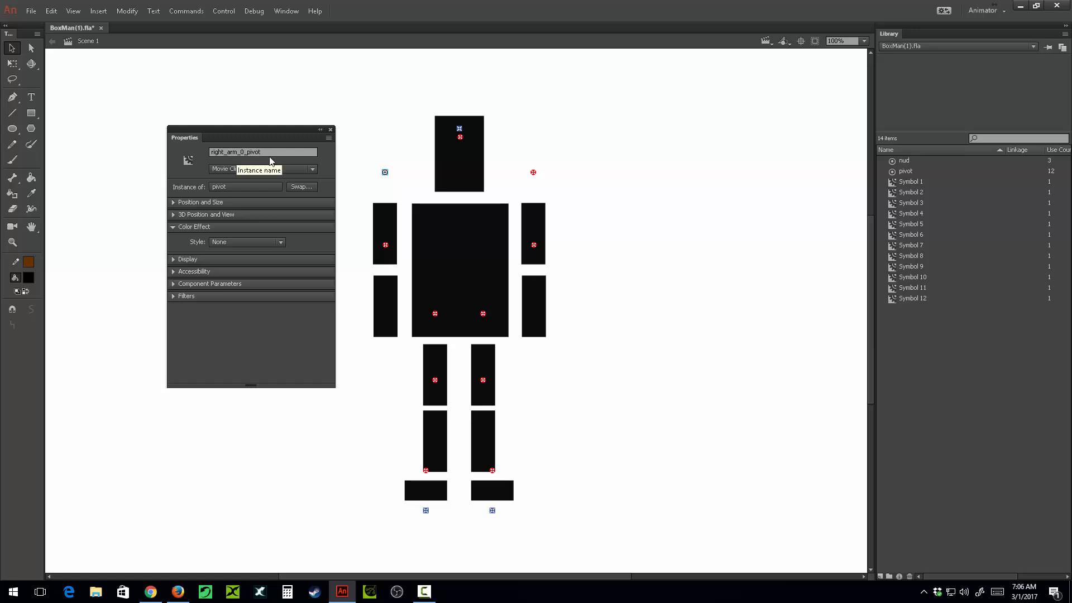
left_click(534, 173)
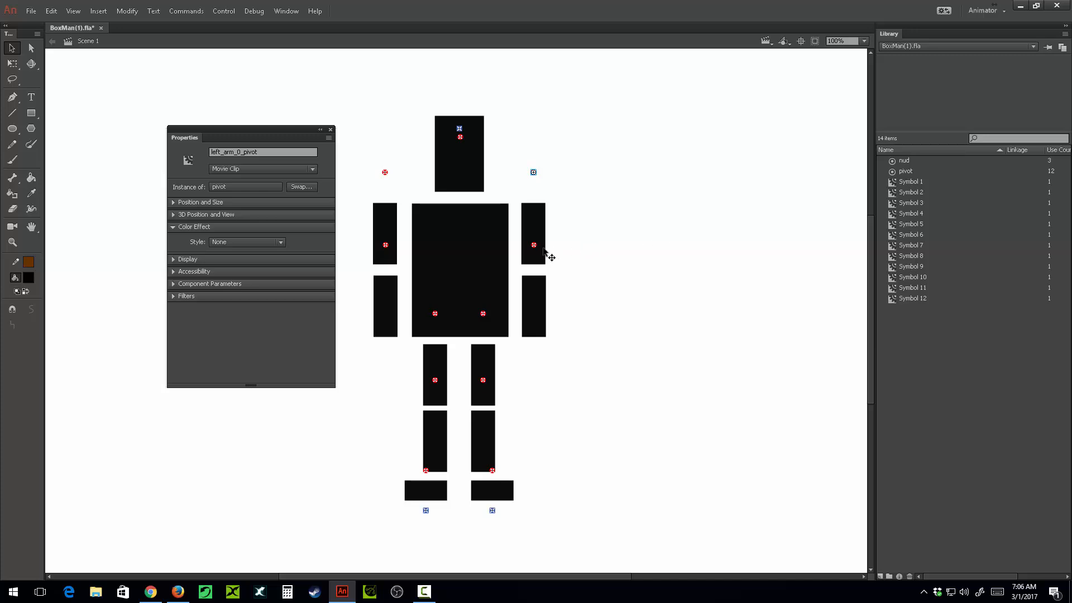
left_click(535, 222)
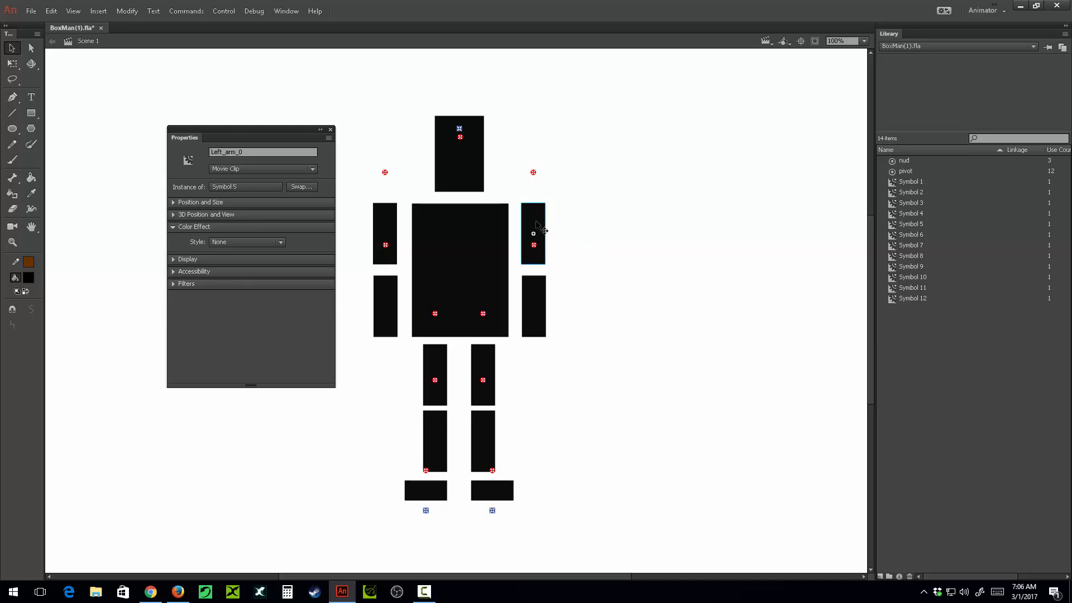
left_click(533, 172)
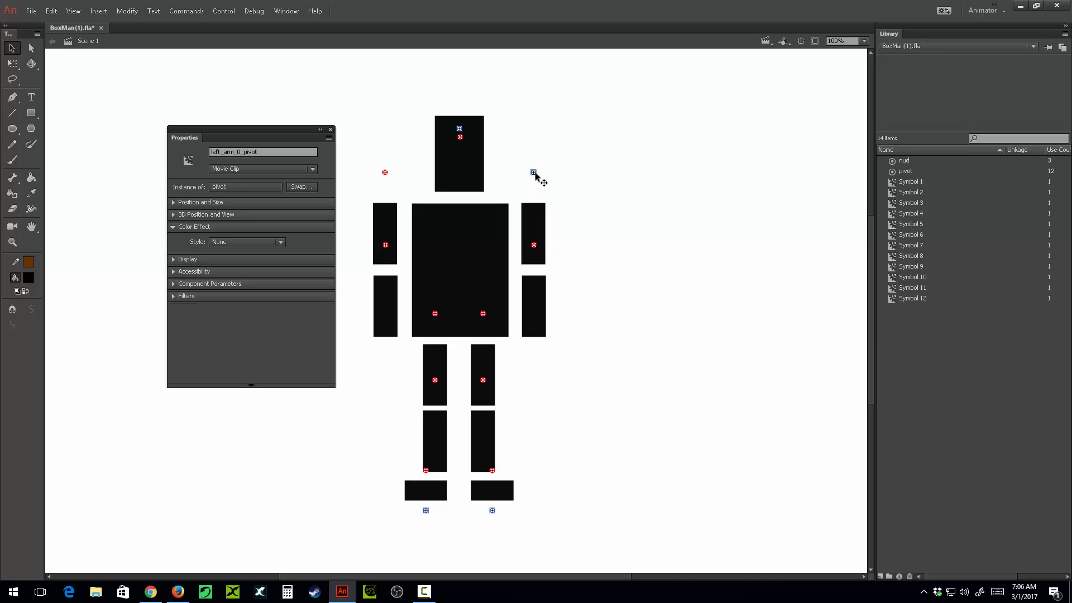
left_click(541, 301)
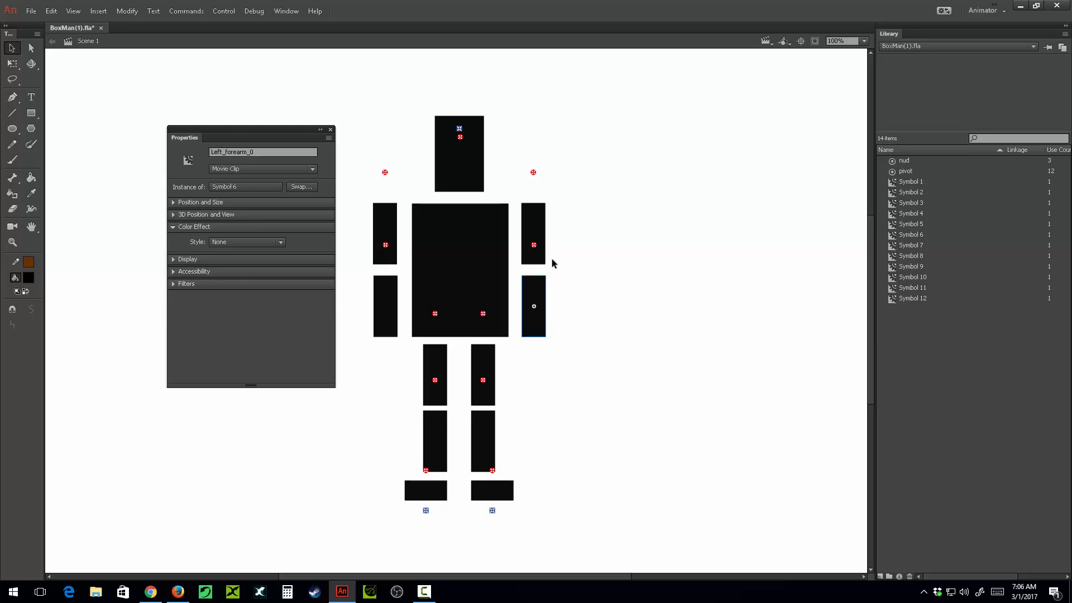
- Try moving the four arm and forearm pivots down together onto the upper ends of their limb segments
left_click(533, 245)
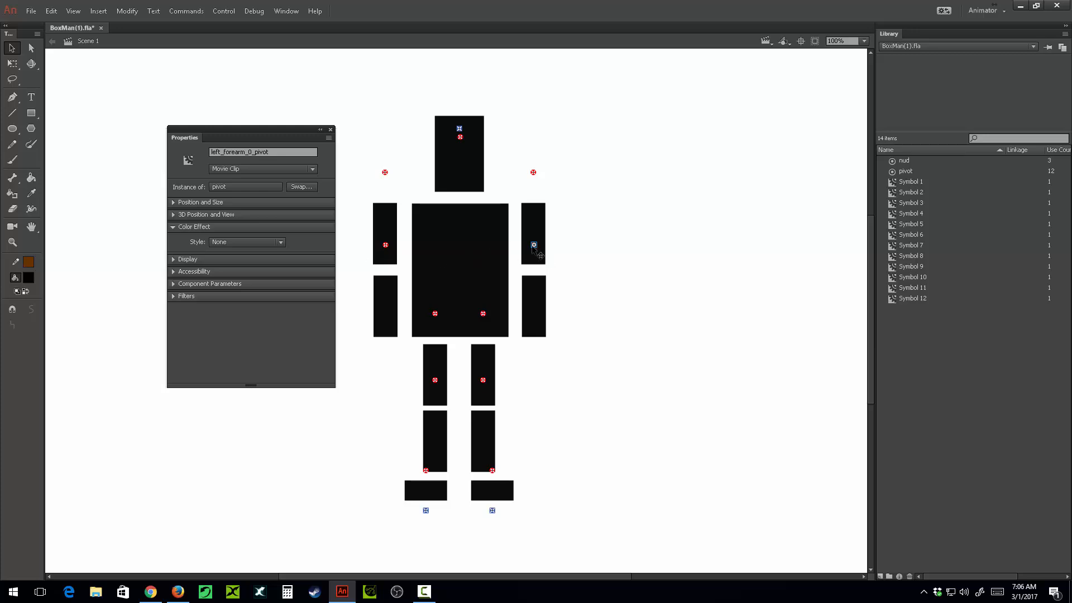
left_click(385, 245, "shift")
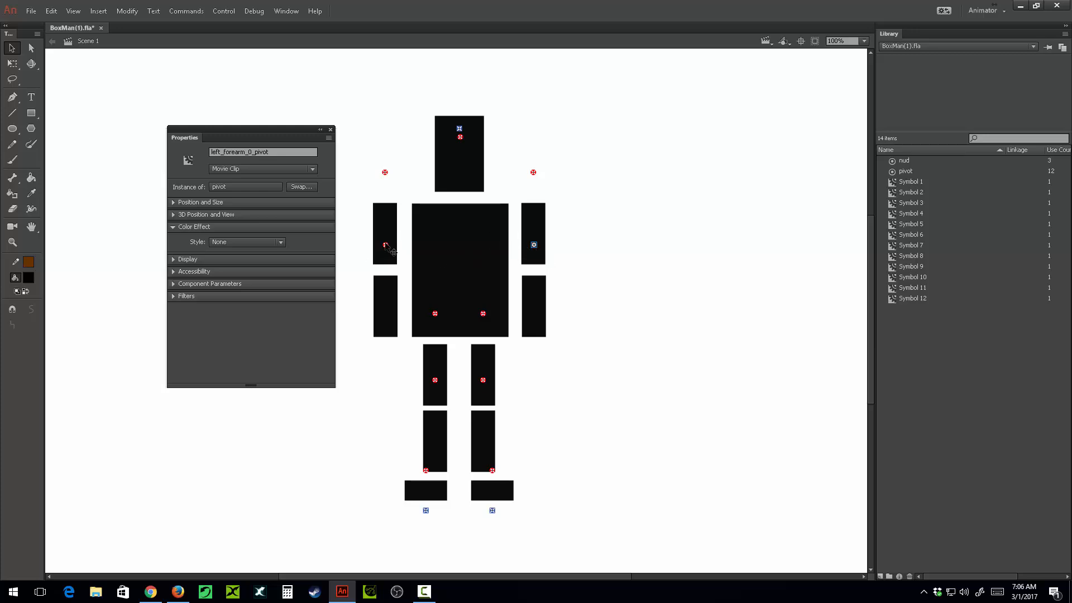
left_click(386, 173, "shift")
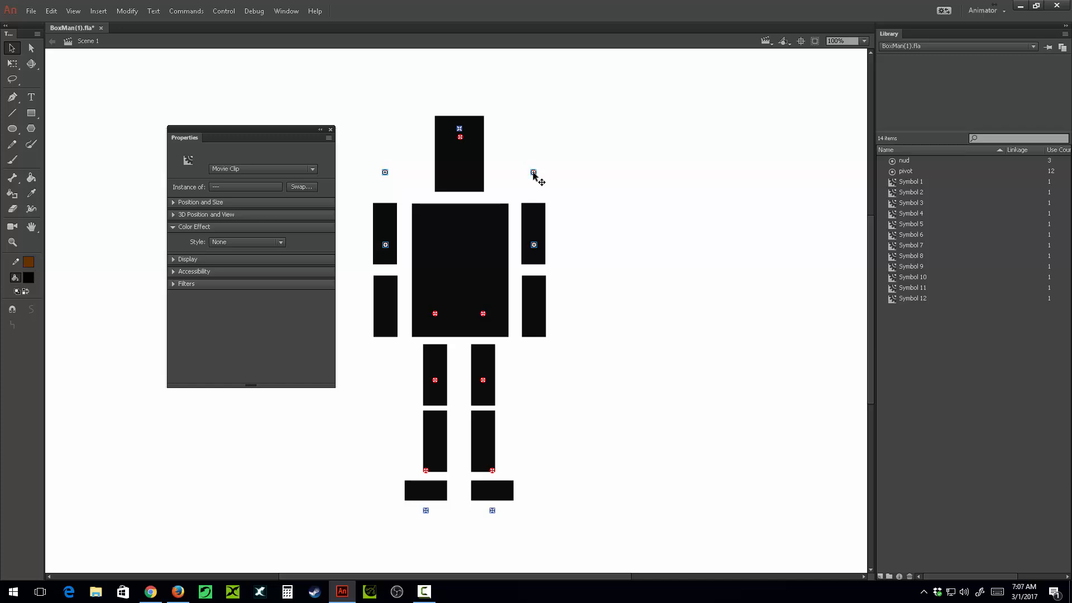
key("shift+Down")
key("shift+Down")
key("shift+Down")
key("shift+Down")
key("shift+Down")
key("shift+Down")
key("shift+Down")
left_click(589, 178)
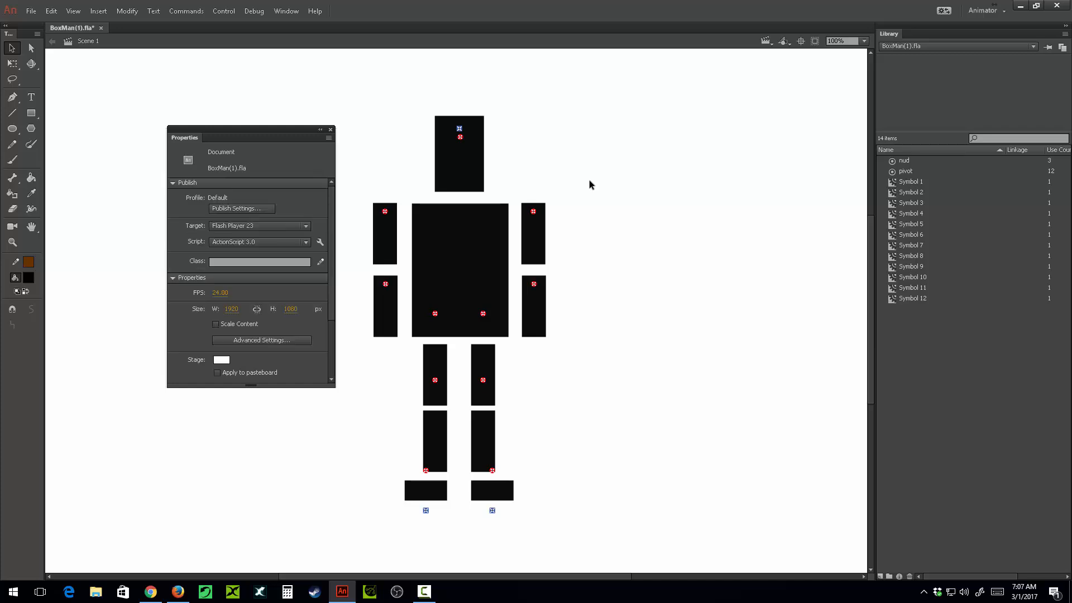
- Test rotating the left upper arm with Free Transform about a transformation point placed on its shoulder pivot, and undo the rotation
left_click(537, 246)
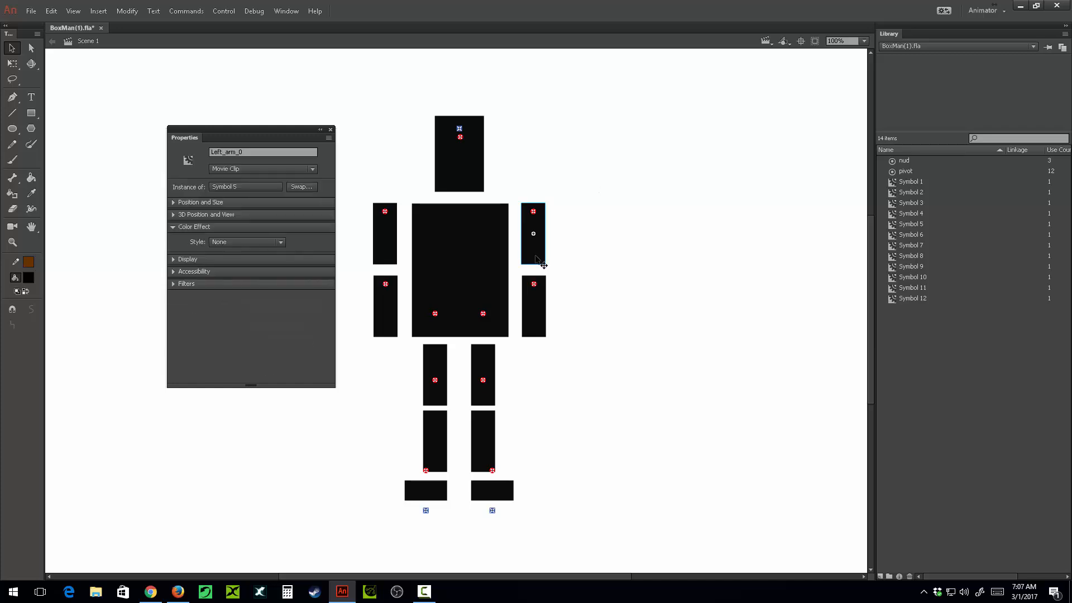
key("q")
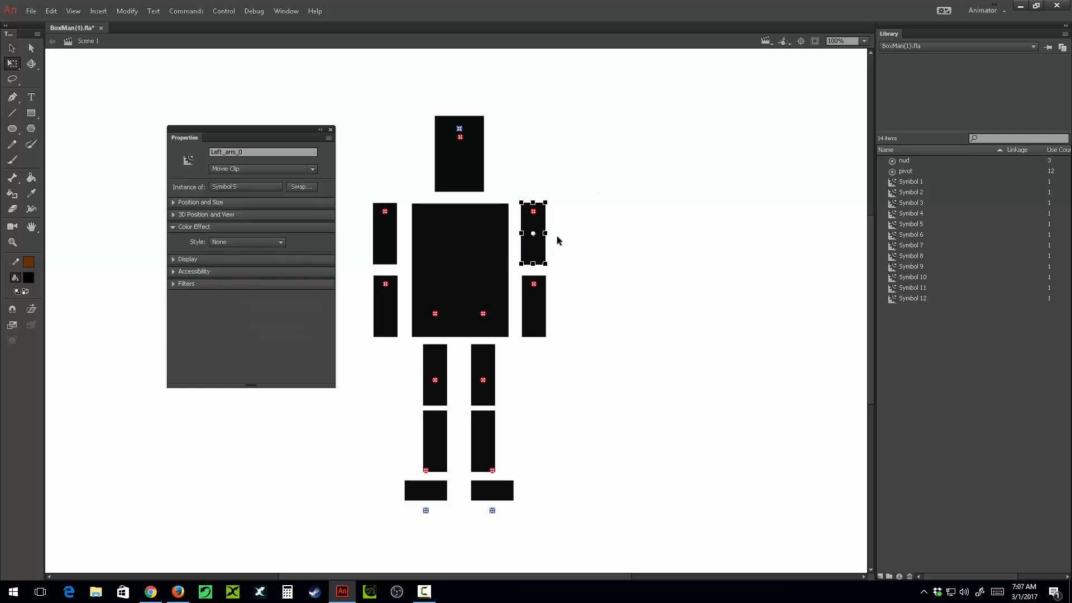
left_click_drag(533, 234, 532, 210)
mouse_move(561, 259)
left_mouse_down()
mouse_move(608, 202)
mouse_move(571, 253)
left_mouse_up()
key("ctrl+z")
left_click(582, 220)
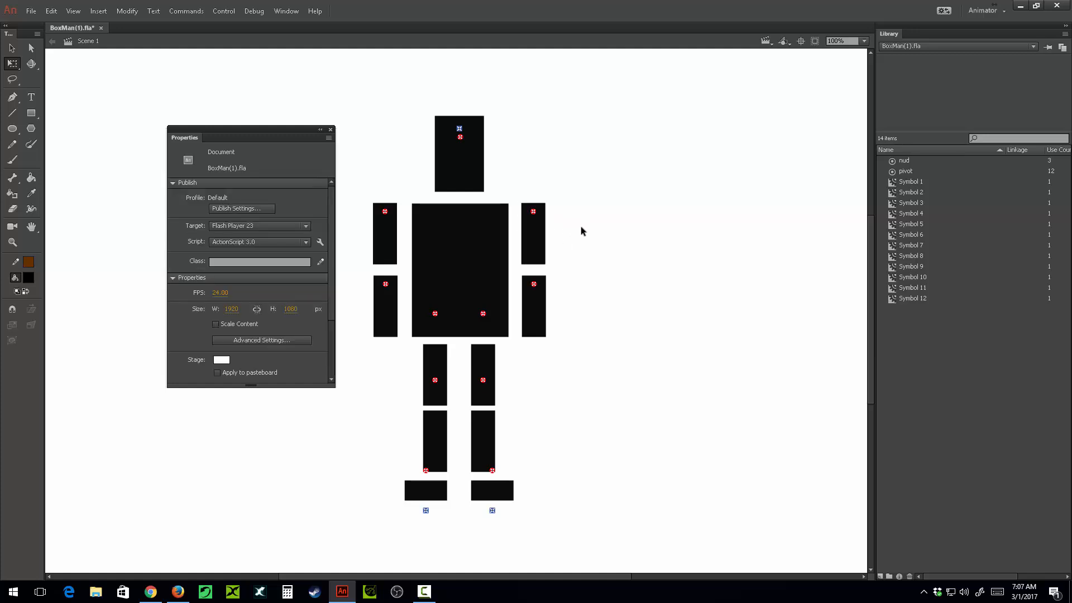
- Undo the transformation point change and the downward move of the four arm pivots
key("ctrl+z")
left_click(579, 231)
key("ctrl+z")
key("ctrl+z")
key("ctrl+z")
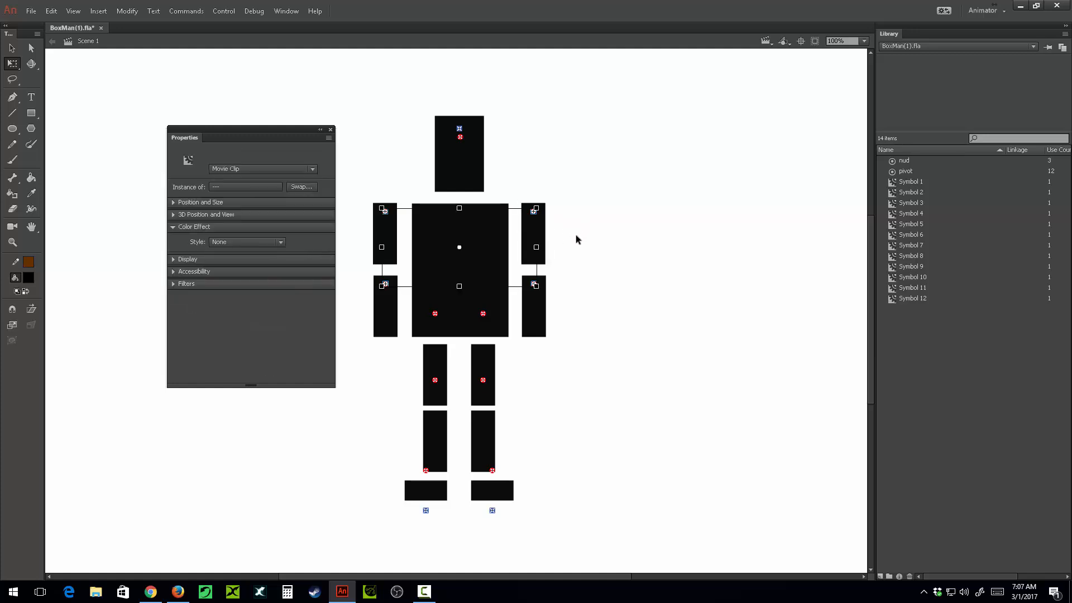
- Test rotating the left upper arm about the pivot location above it, undo the rotation, and deselect the arm
left_click(539, 223)
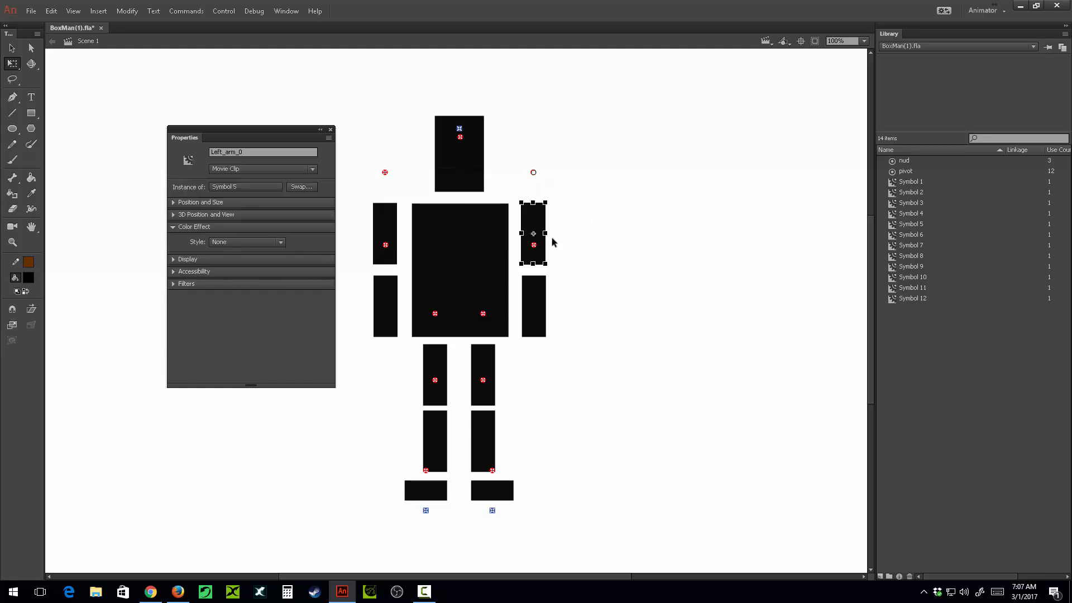
left_click_drag(558, 266, 562, 296)
key("ctrl+z")
key("ctrl+z")
key("ctrl+z")
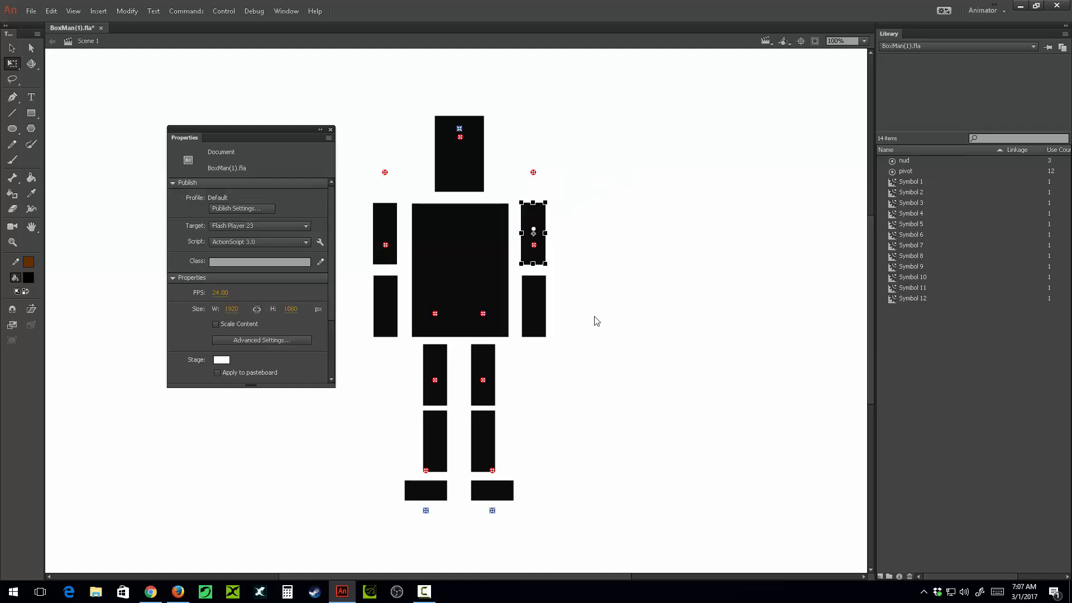
key("ctrl+z")
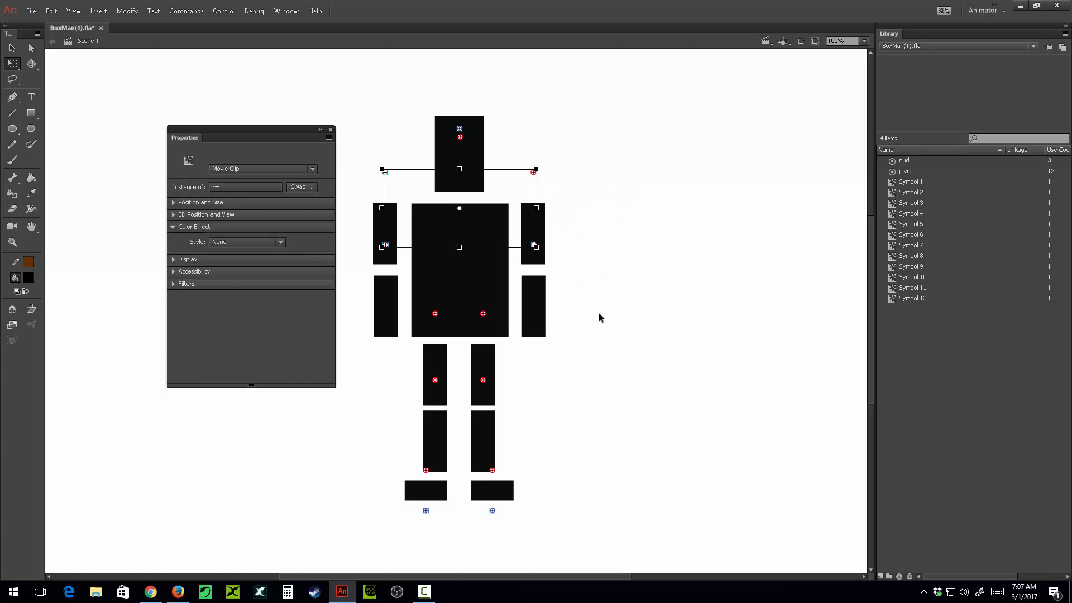
key("ctrl+z")
key("ctrl+z")
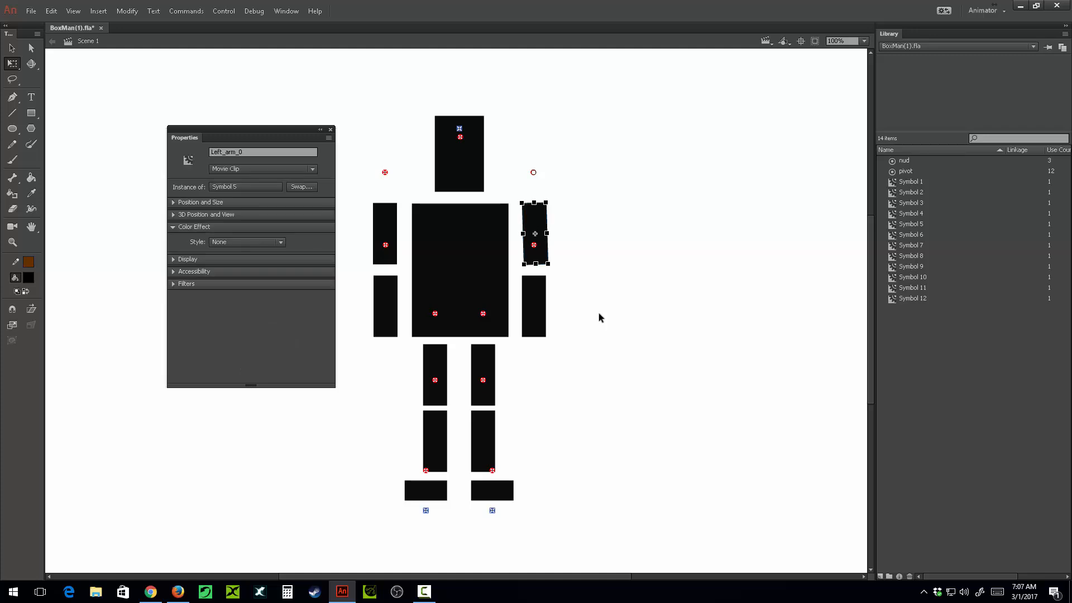
key("ctrl+z")
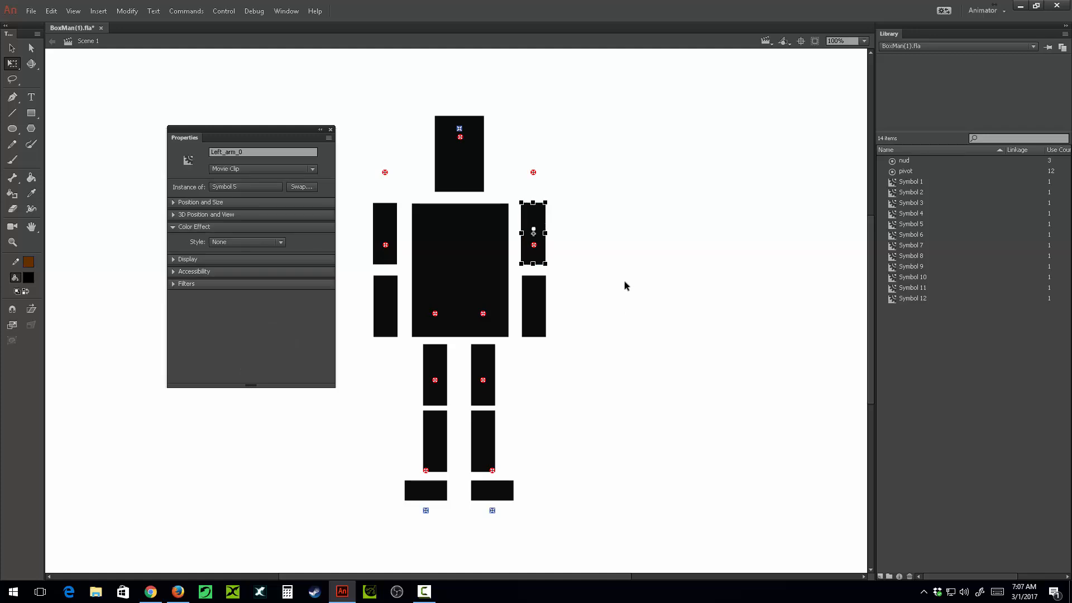
left_click(624, 286)
- Move the four arm and forearm pivots down together so each sits just inside the upper end of its limb segment
left_click(385, 245)
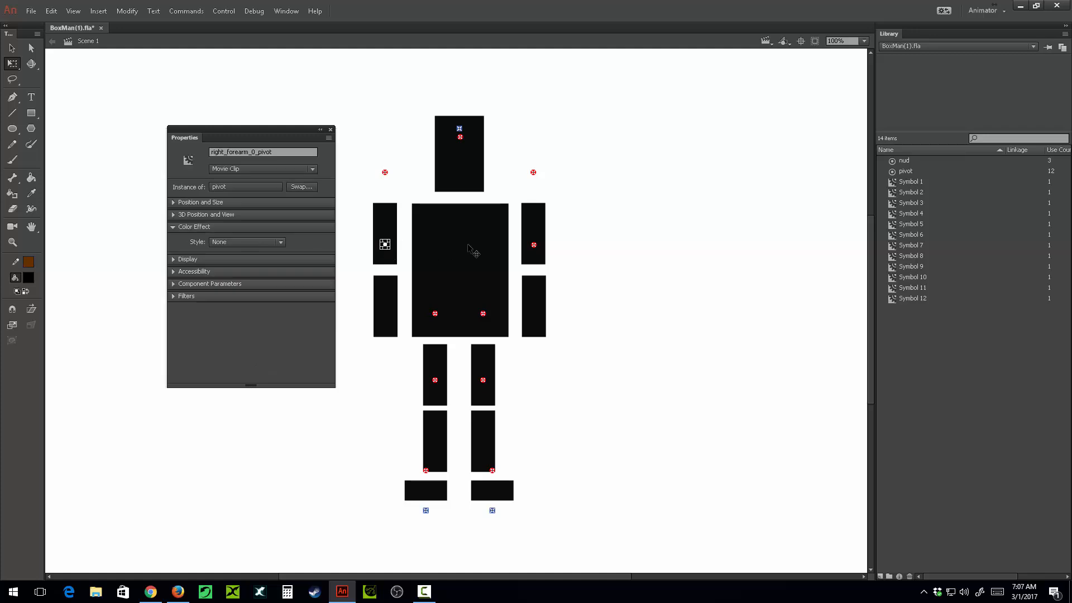
left_click(534, 245, "shift")
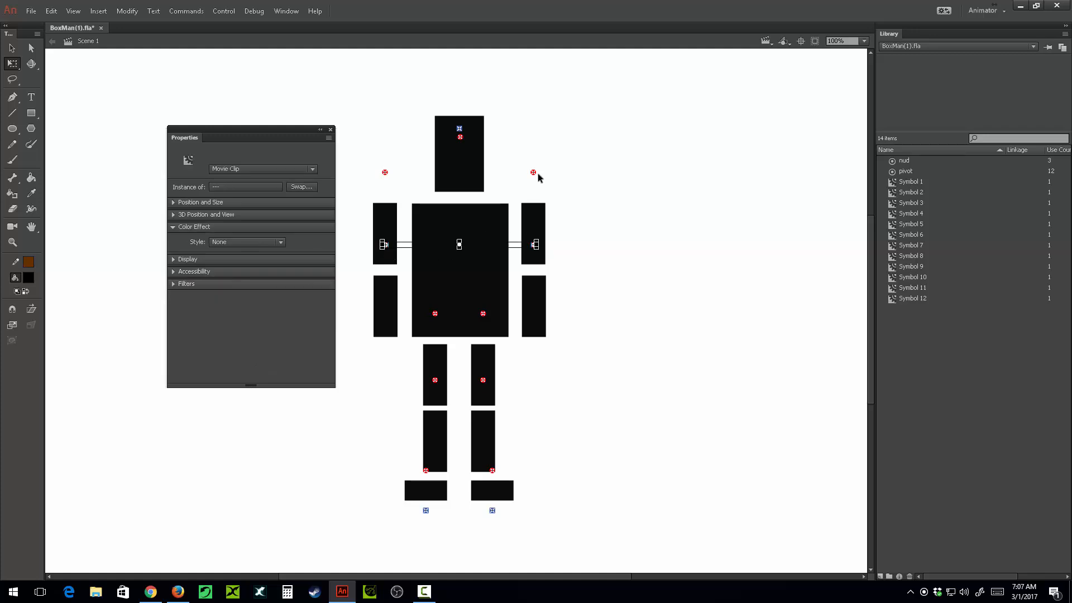
left_click(533, 173, "shift")
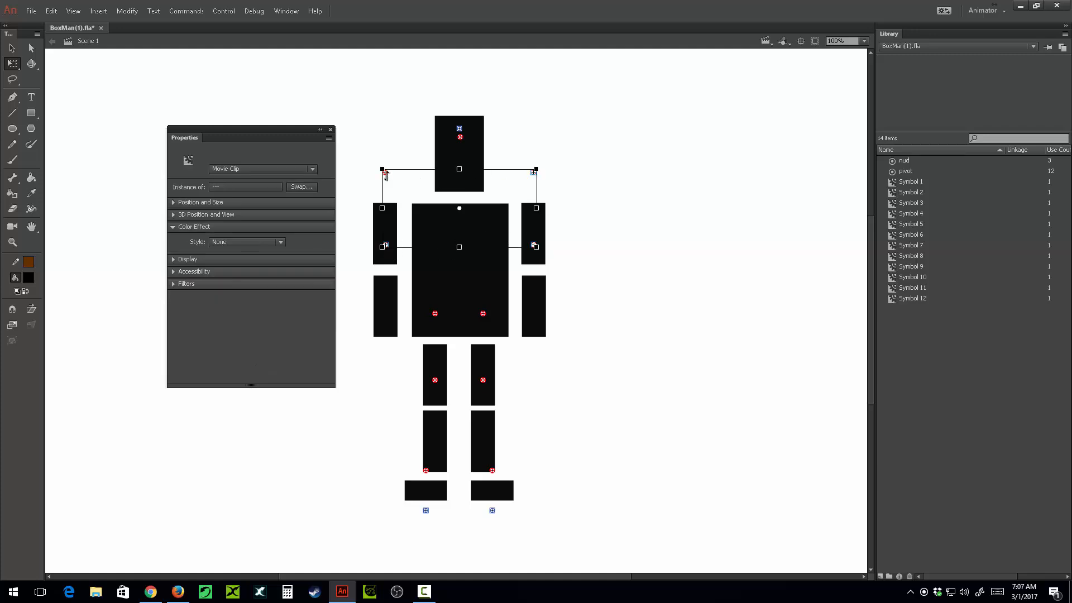
key("shift+Down")
key("shift+Down")
key("shift+Down")
key("shift+Down")
key("shift+Down")
key("shift+Down")
key("shift+Down")
key("shift+Down")
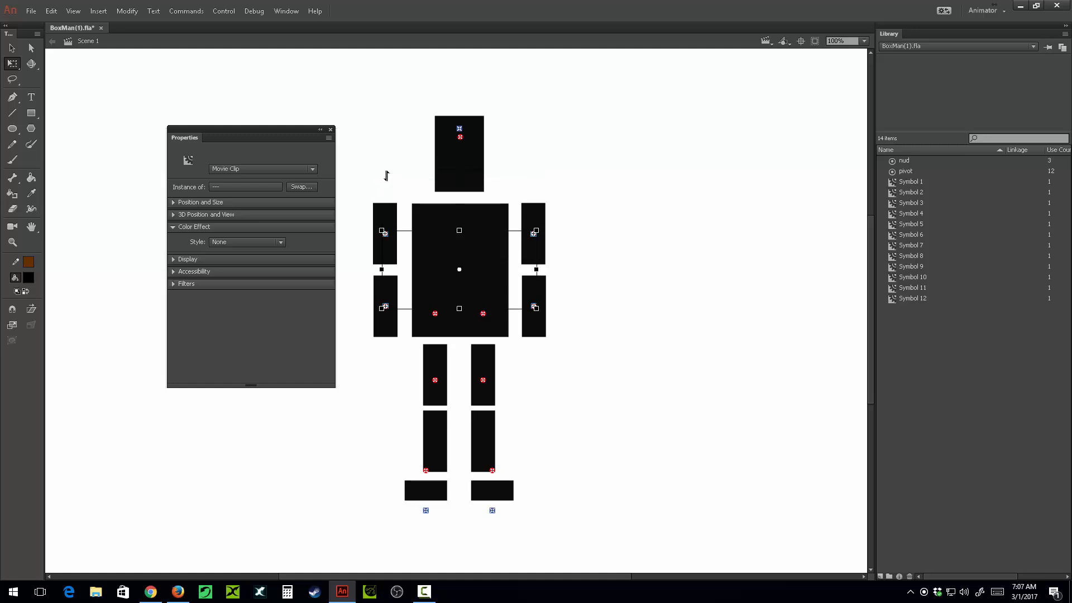
key("Up")
key("Up")
key("Up")
key("Up")
key("Up")
key("Up")
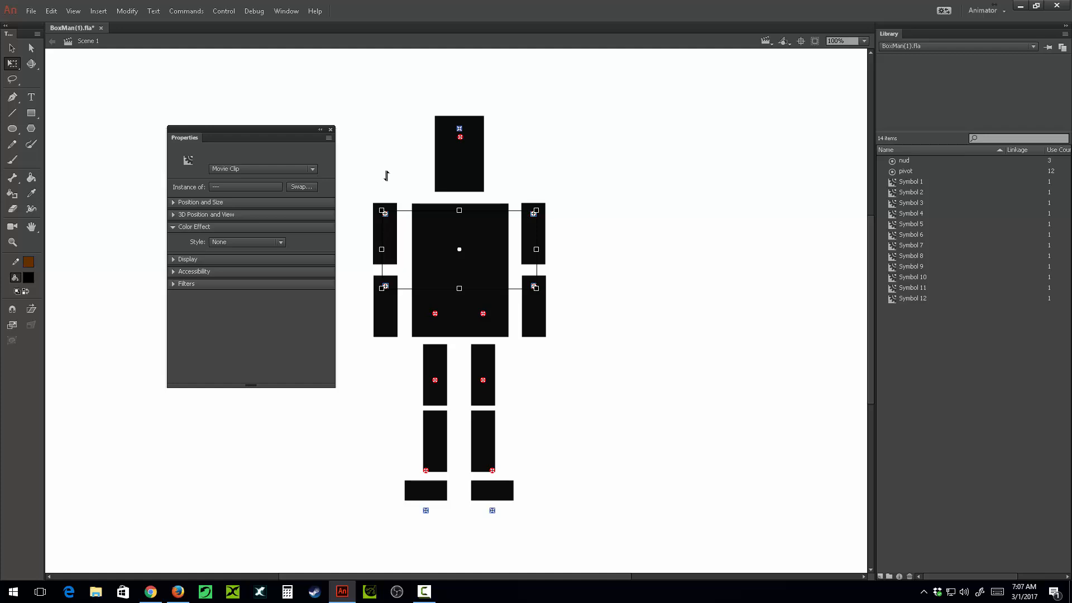
left_click(614, 218)
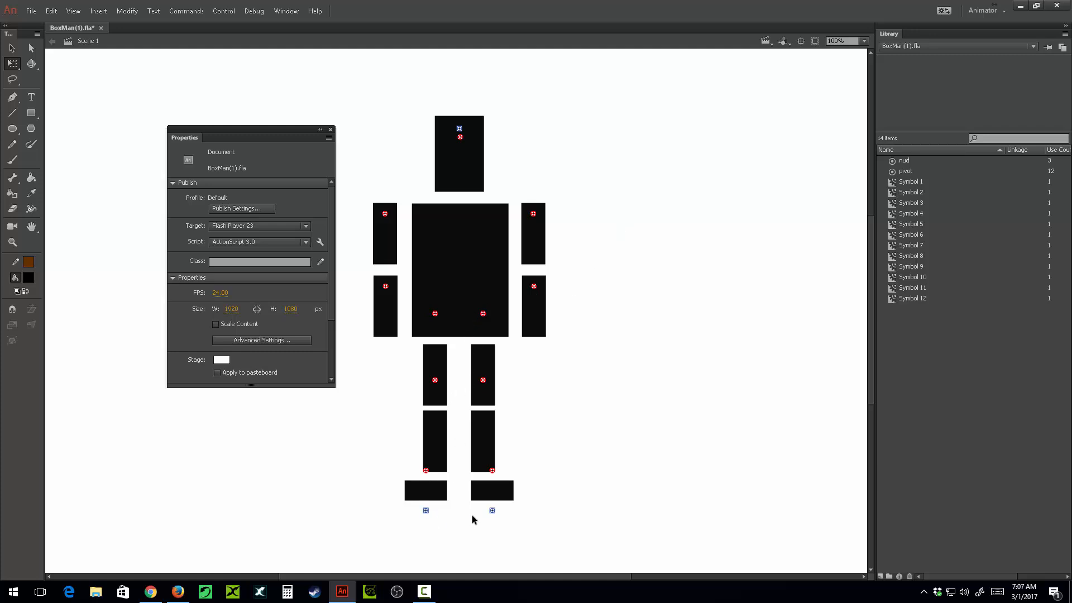
- Move both thigh pivots down together from the torso to just inside the upper ends of the thighs
left_click(436, 362)
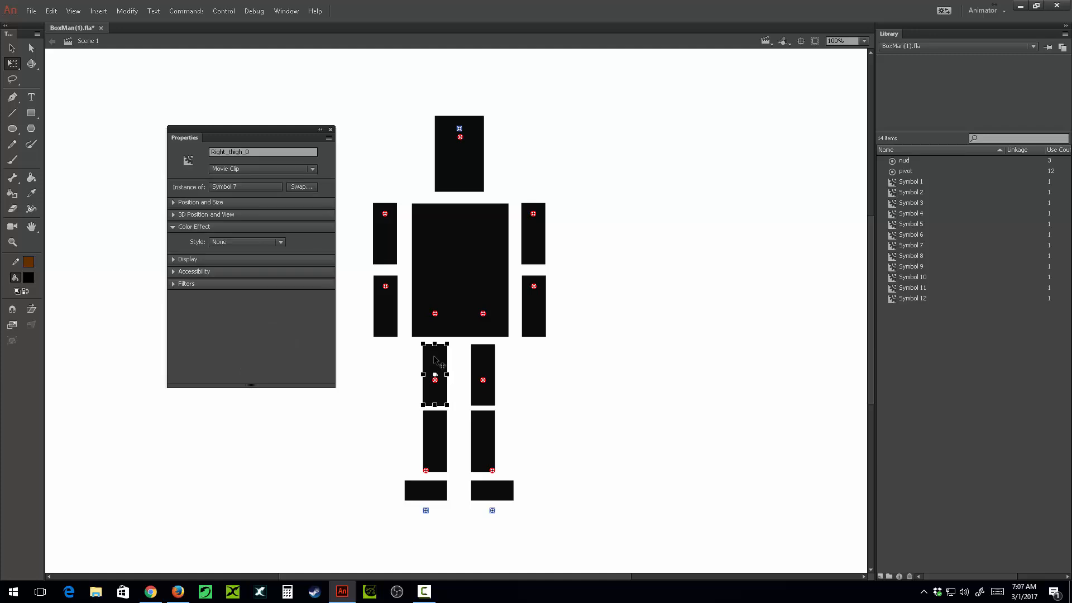
left_click(434, 313)
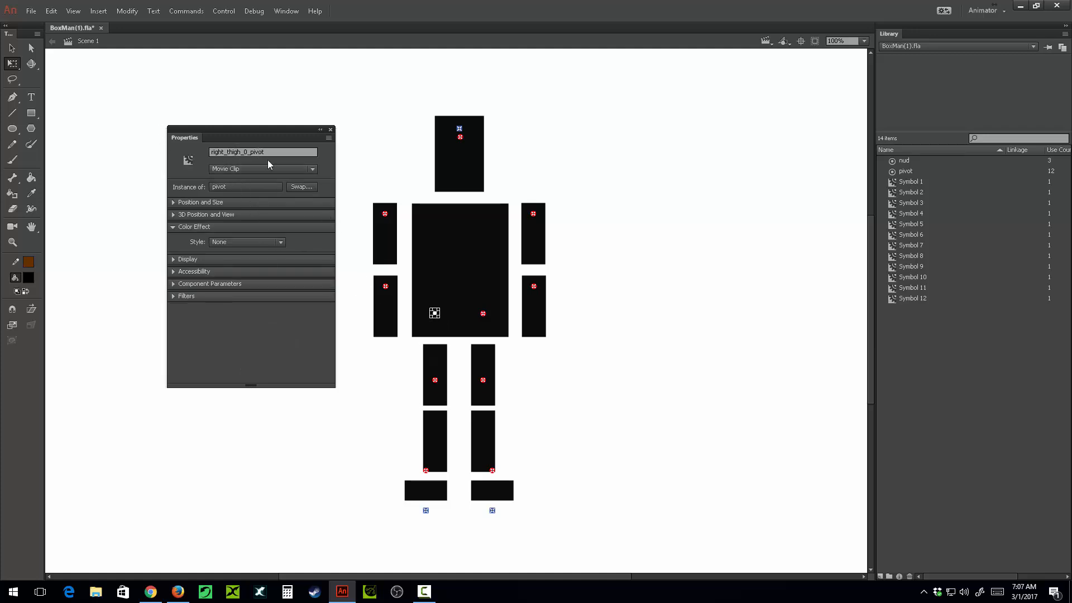
left_click(547, 363)
left_click(435, 314)
left_click(483, 314, "shift")
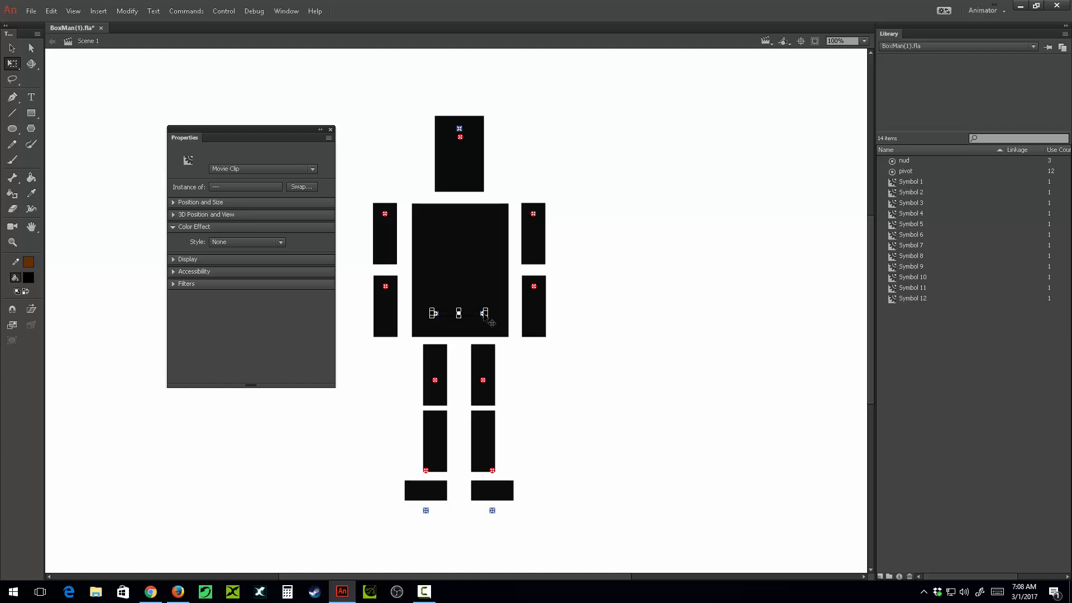
key("shift+Down")
key("shift+Down")
key("shift+Down")
key("shift+Down")
key("shift+Down")
key("shift+Down")
key("Down")
key("Down")
key("Down")
key("Down")
key("Down")
key("Down")
key("Down")
- Move both shank pivots down together from the thighs to just inside the upper ends of the shanks
left_click(434, 380)
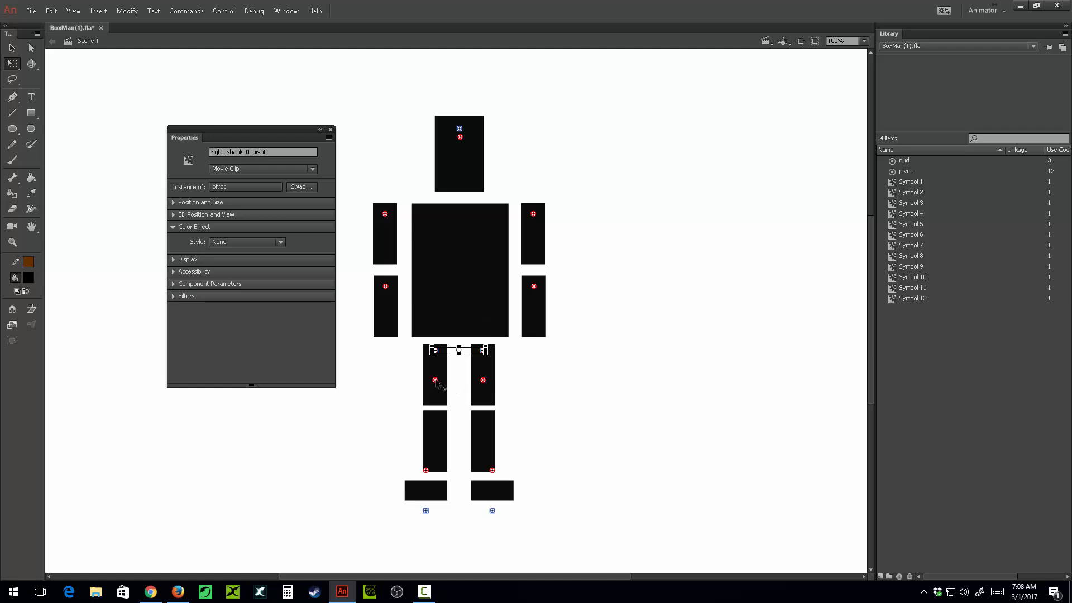
left_click(483, 380, "shift")
key("shift+Down")
key("shift+Down")
key("shift+Down")
key("shift+Down")
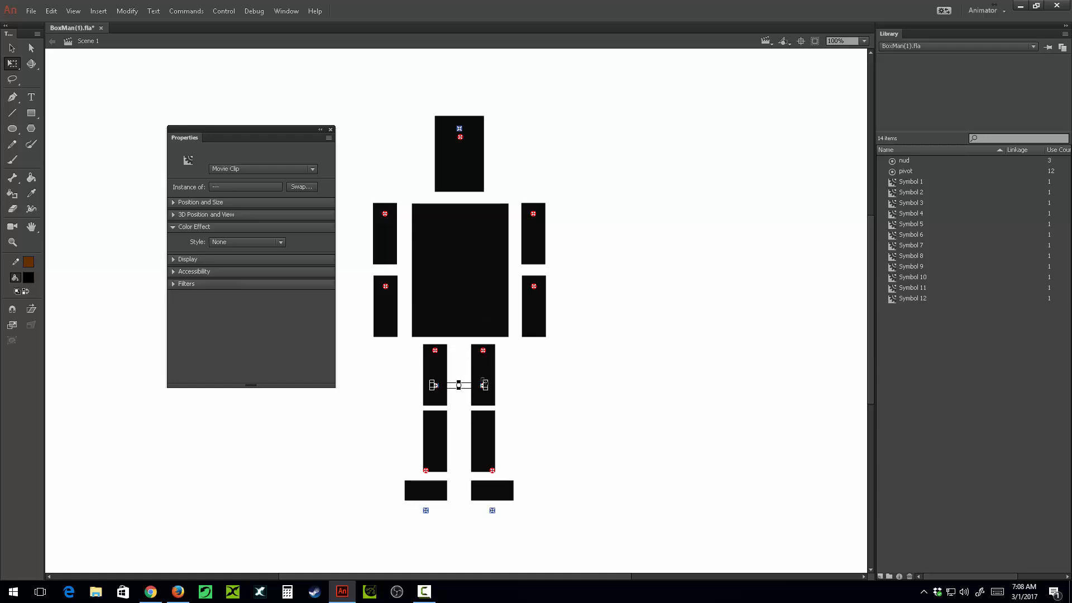
key("shift+Down")
key("shift+Down")
key("shift+Down")
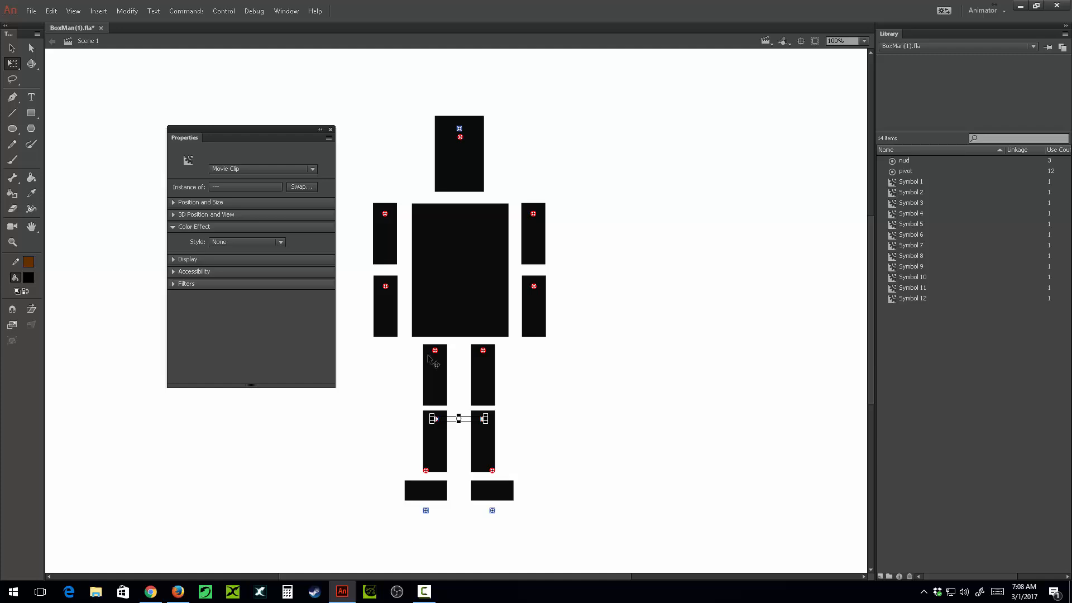
- Move both foot pivots down together from the shanks into the feet, and deselect them
left_click(431, 472)
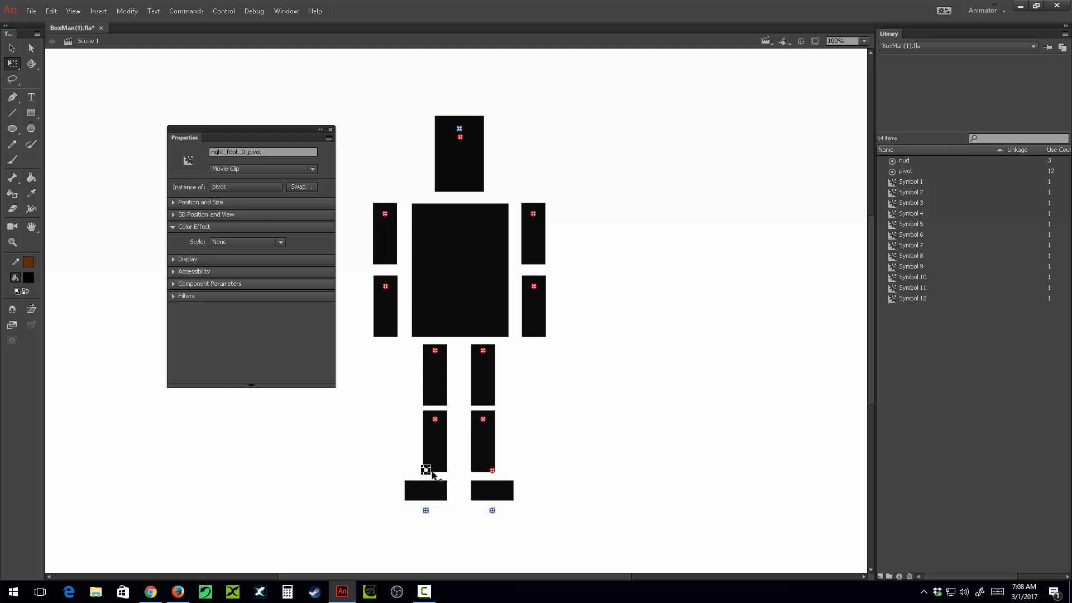
left_click(492, 470, "shift")
key("shift+Down")
key("shift+Down")
key("shift+Down")
key("shift+Down")
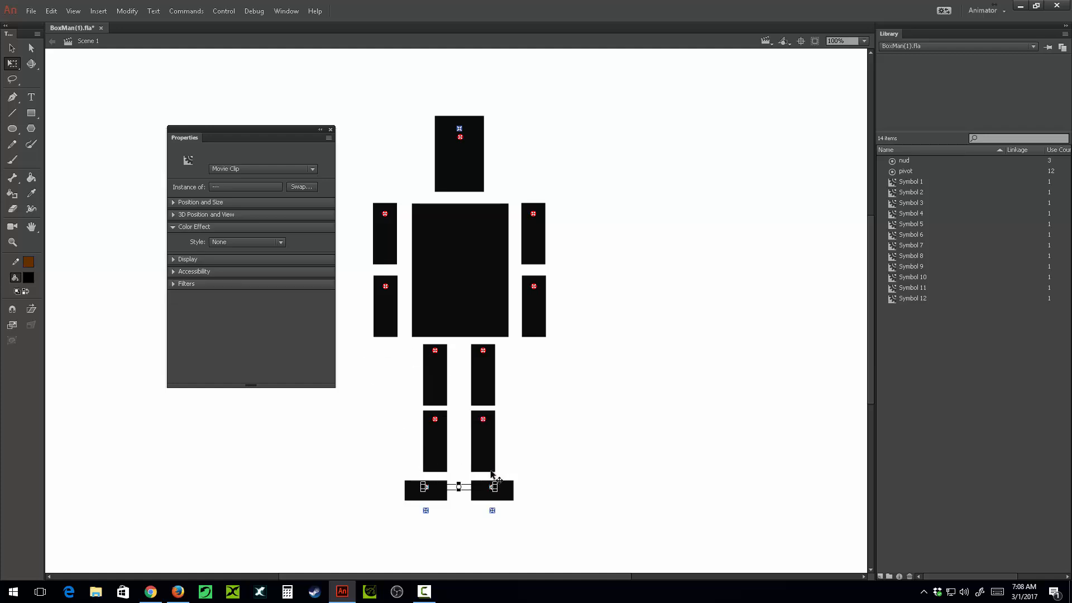
left_click(557, 428)
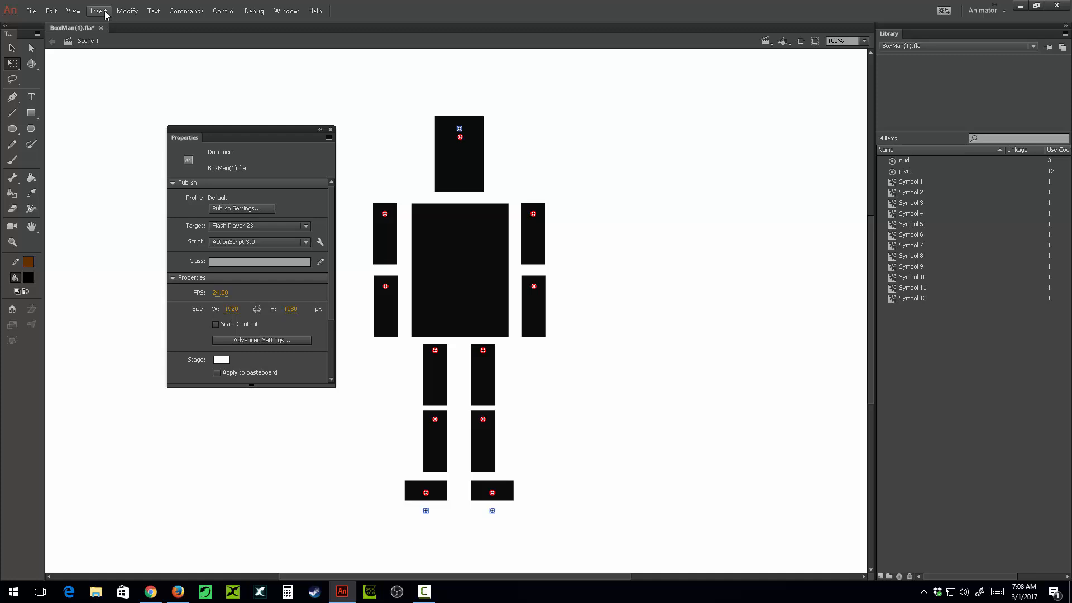
- Show the grid and the rulers around the stage
left_click(73, 11)
mouse_move(142, 124)
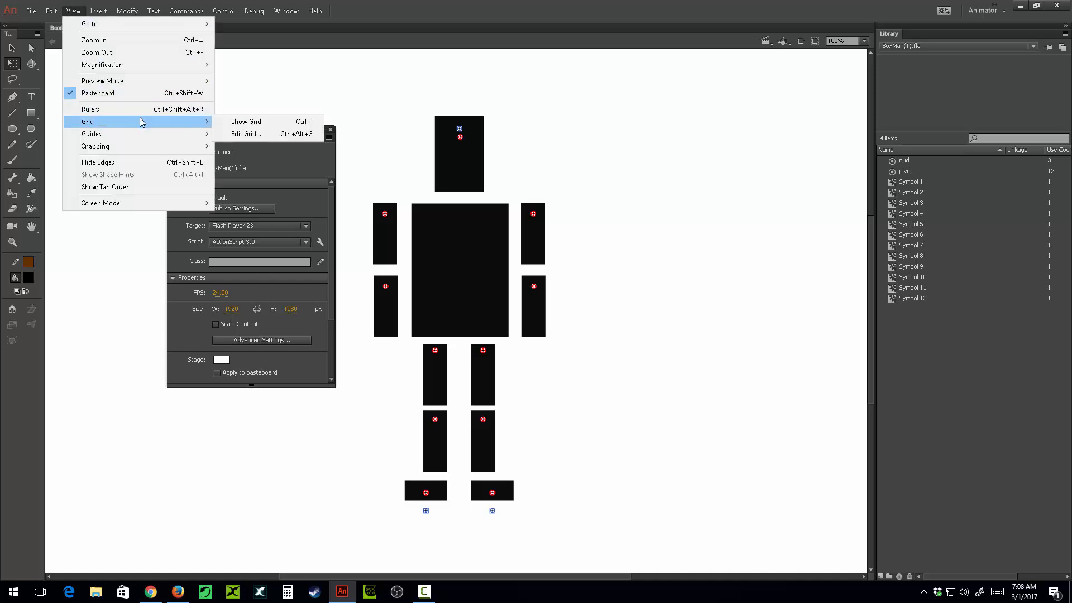
left_click(246, 122)
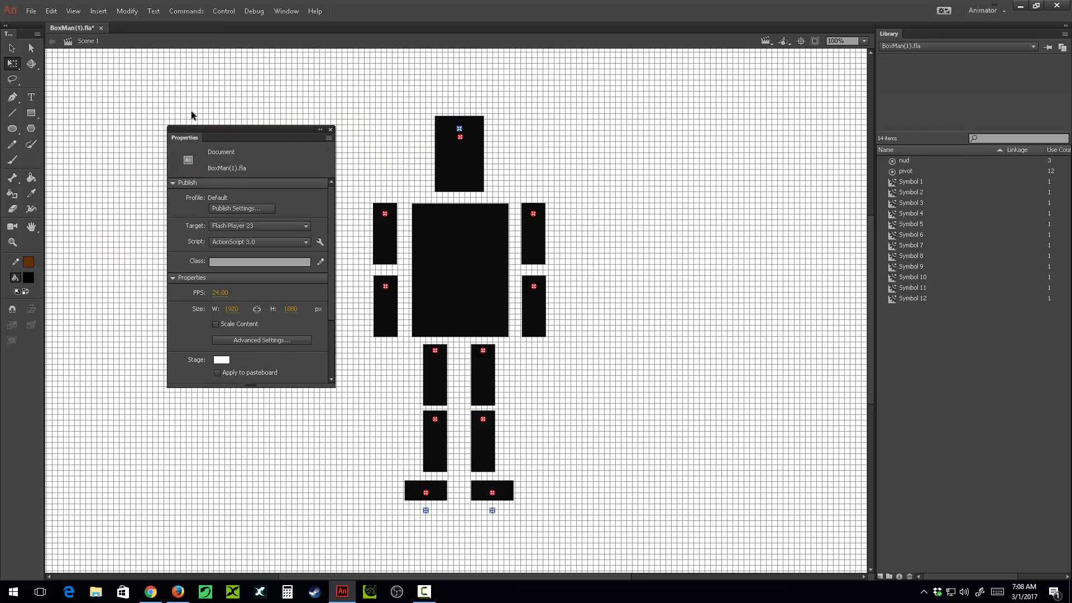
left_click(127, 11)
mouse_move(83, 11)
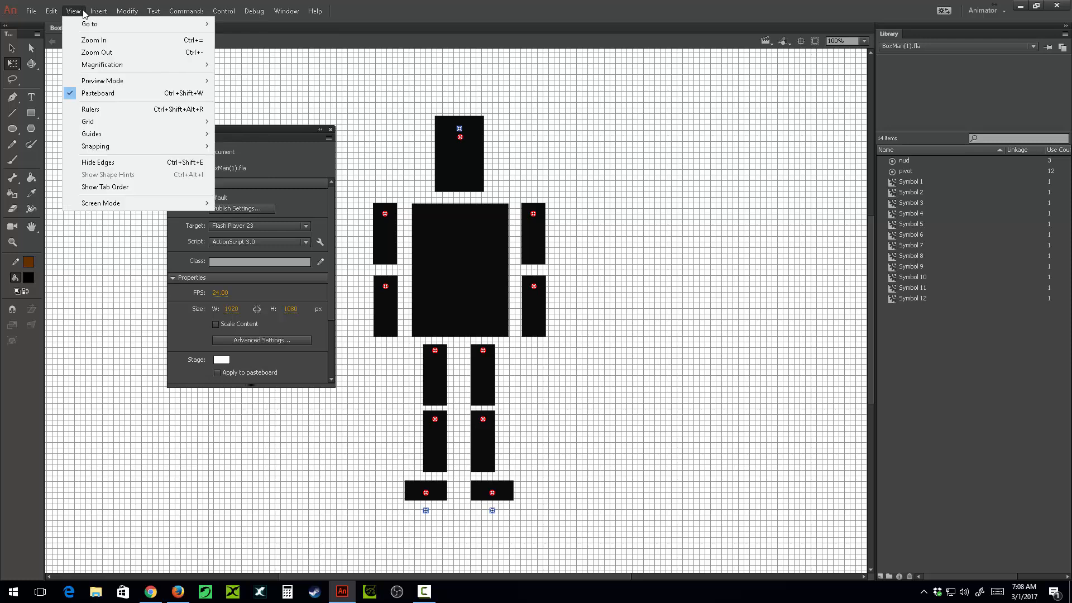
left_click(116, 109)
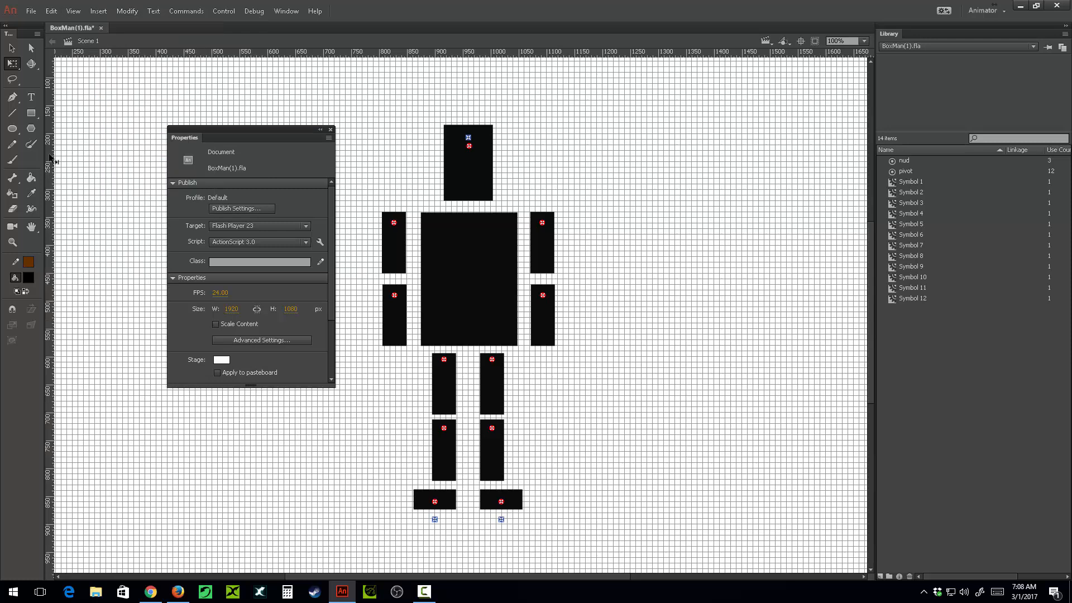
- Place vertical guides through the right and left leg pivots, and align the left shank pivot with its guide
left_click_drag(50, 160, 445, 225)
left_click_drag(444, 224, 444, 223)
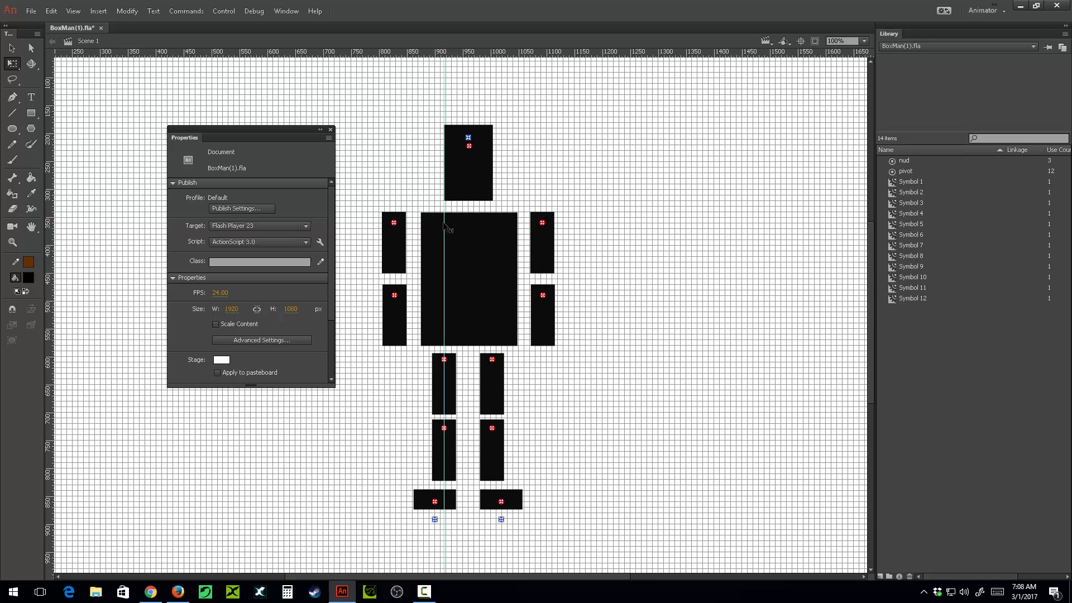
left_click_drag(49, 173, 490, 361)
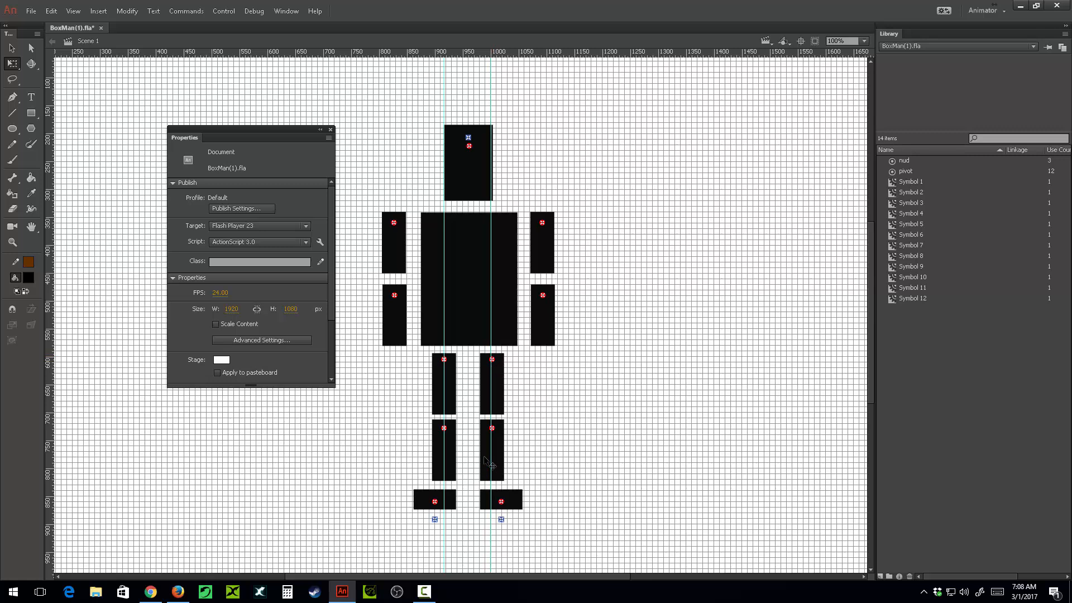
left_click(493, 429)
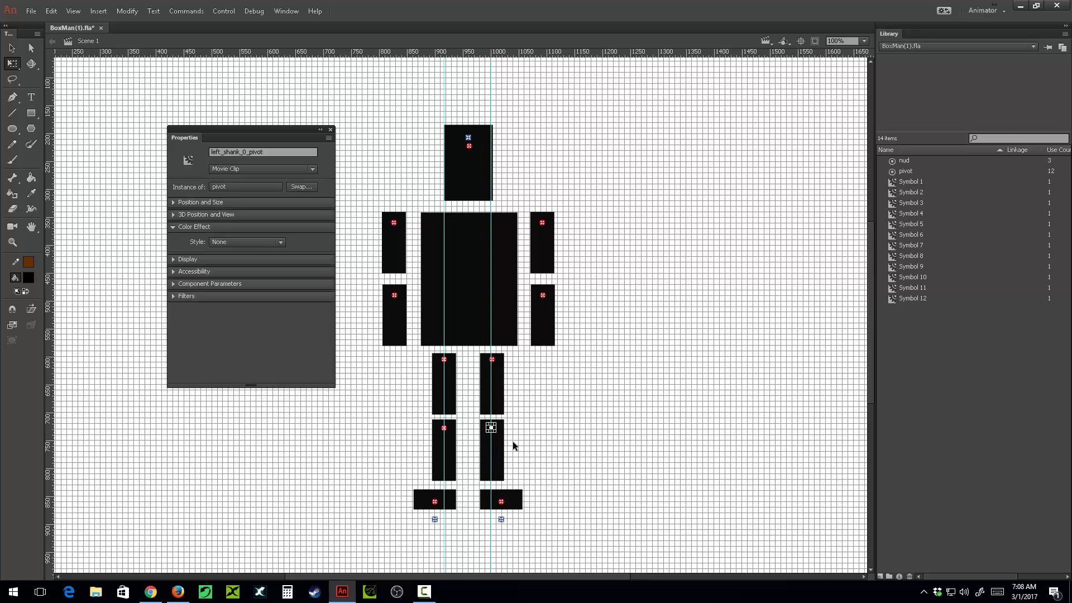
- Move the right foot pivot and the blue marker below it inward onto the right leg's vertical guide
left_click(438, 503)
left_click(436, 519, "shift")
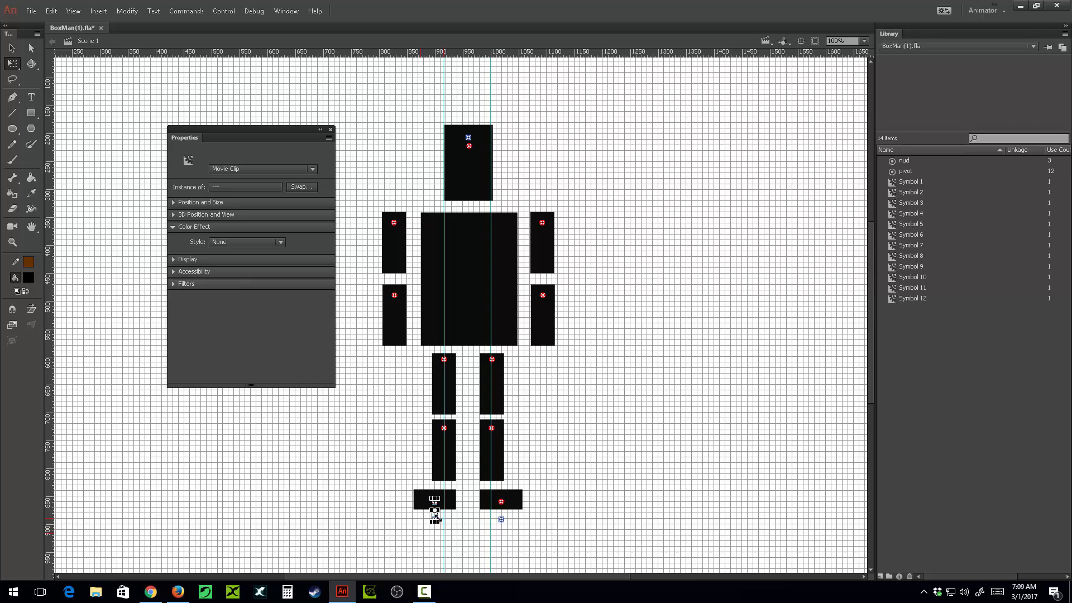
key("shift+Right")
key("shift+Right")
key("Left")
key("Left")
- Move the left foot pivot and the blue marker below it inward onto the left leg's vertical guide
left_click(500, 502)
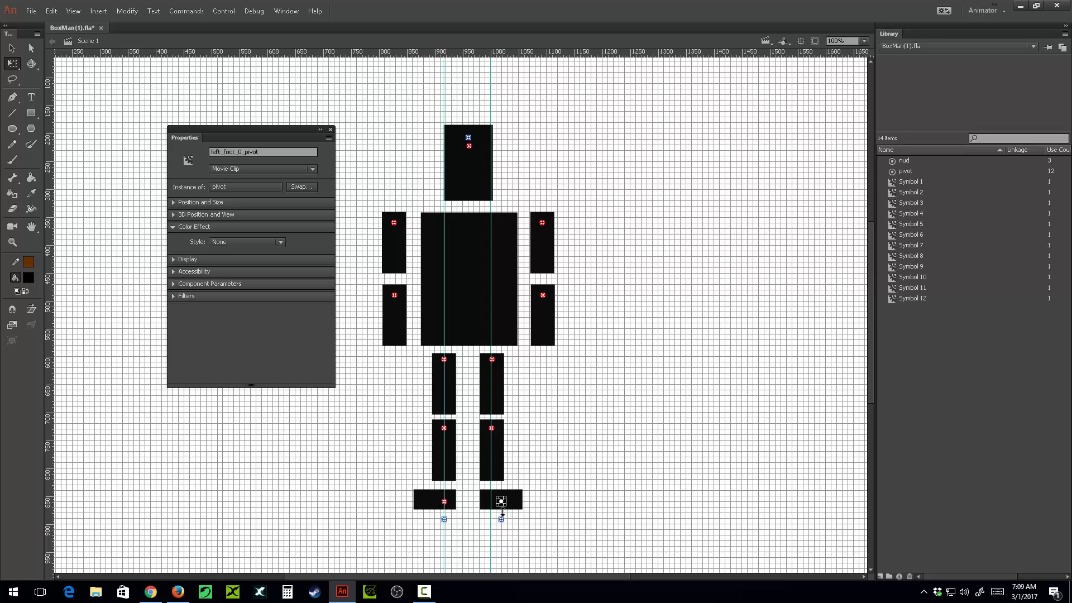
left_click(502, 520, "shift")
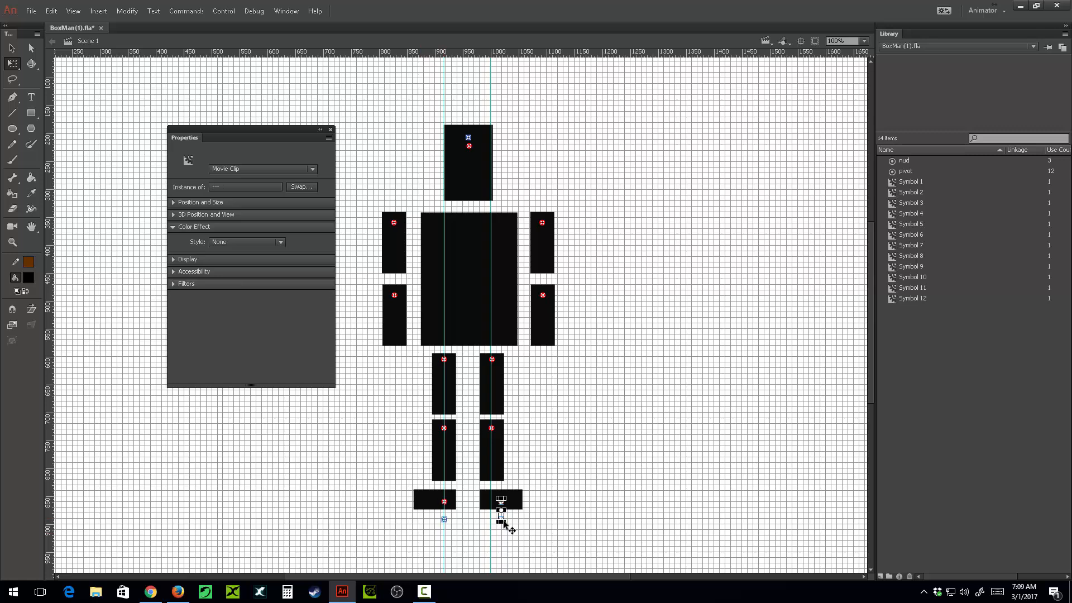
key("Left")
key("Left")
key("Left")
key("Left")
key("Left")
key("Left")
key("Left")
key("Left")
key("Left")
key("Left")
key("Left")
key("Left")
key("Left")
key("Left")
key("Left")
key("Left")
key("Left")
key("Left")
left_click(568, 159)
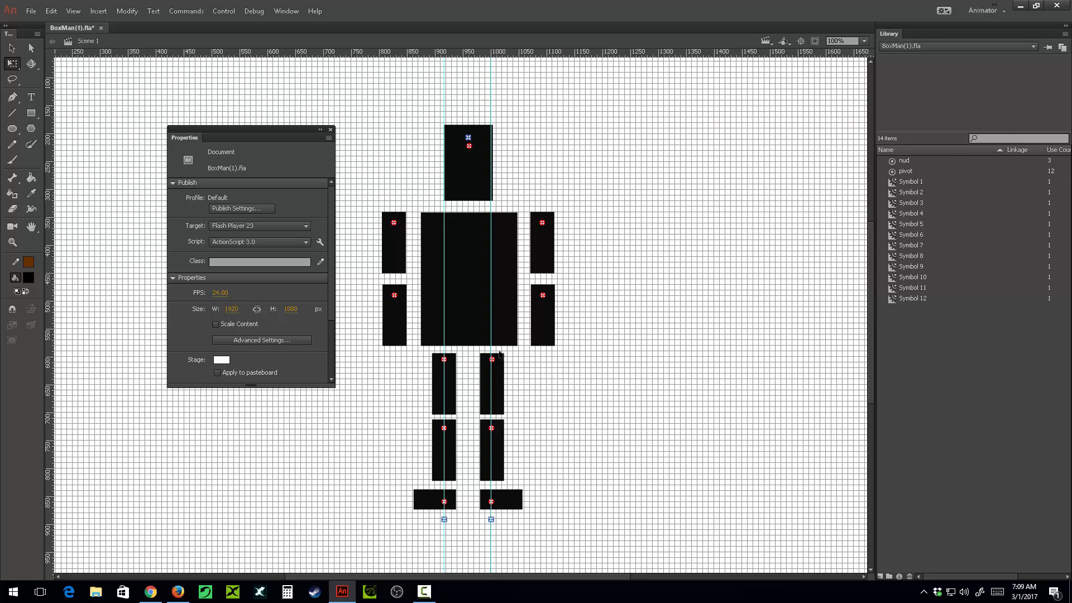
- Raise both foot pivots together to the upper edges of the feet, and deselect them
left_click(446, 501)
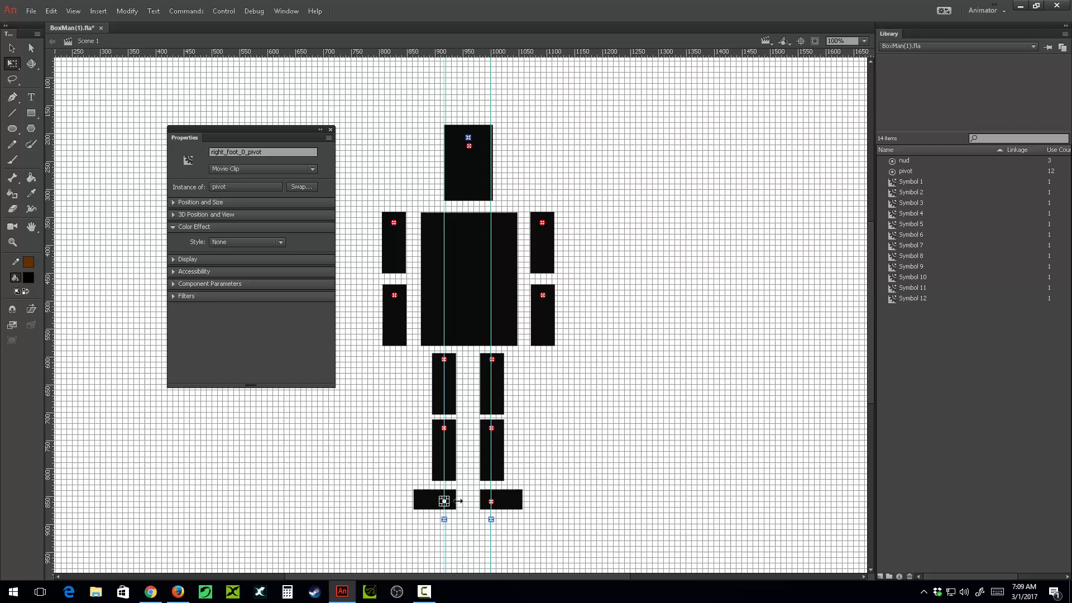
left_click(495, 502, "shift")
key("shift+Up")
key("shift+Up")
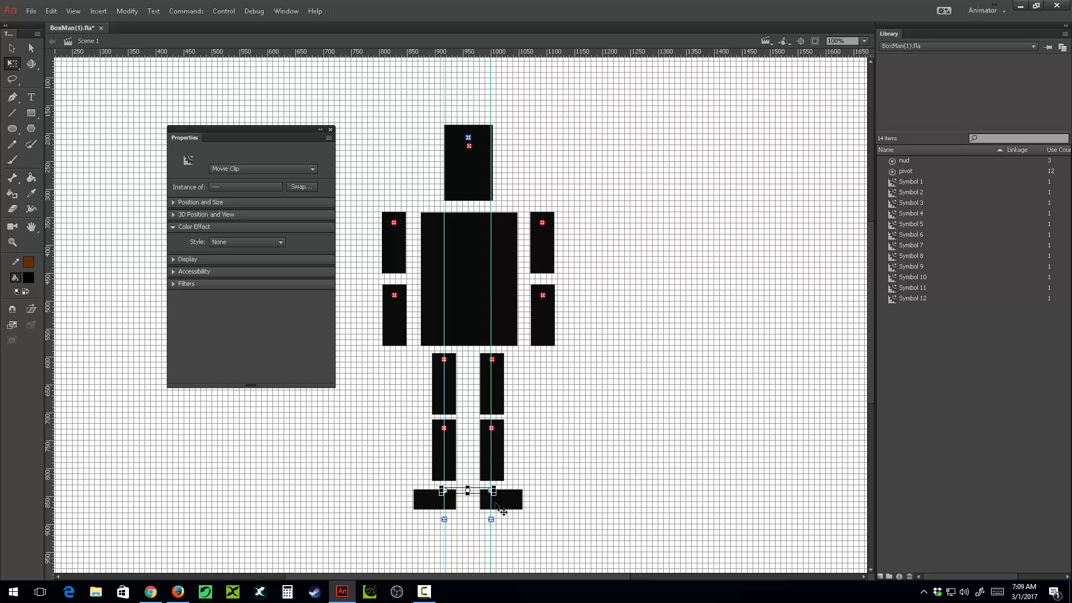
left_click(575, 433)
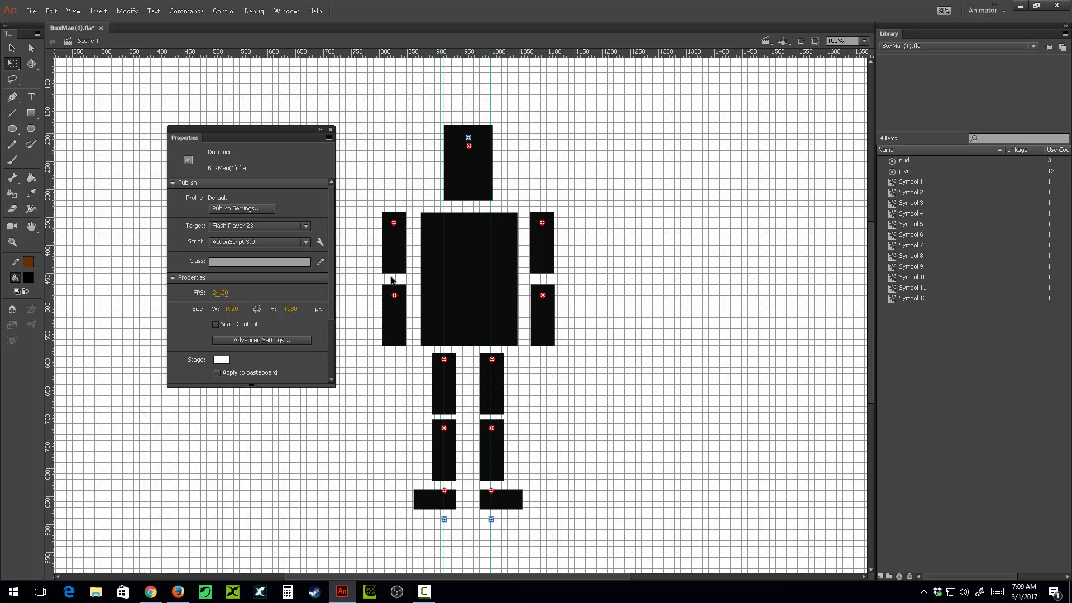
- Try moving the right forearm and its pivot up so the forearm overlaps the lower end of the upper arm
left_click_drag(398, 323, 414, 361)
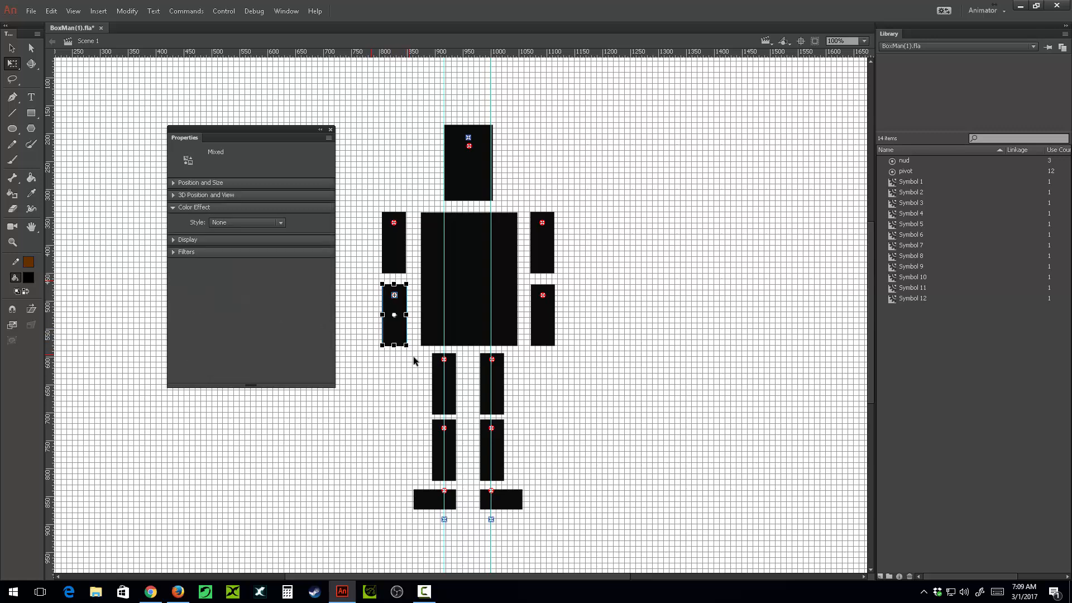
key("shift+Up")
key("shift+Up")
key("shift+Up")
key("shift+Up")
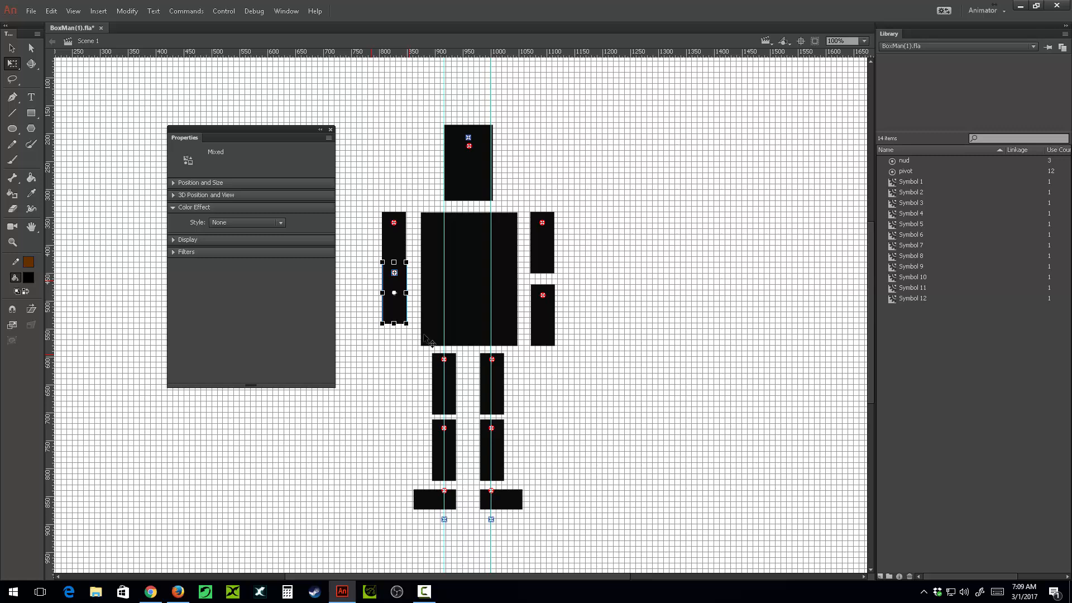
left_click(392, 360)
- Test rotating the right forearm about its elbow pivot, and undo the rotation and the forearm's upward move
left_click(397, 299)
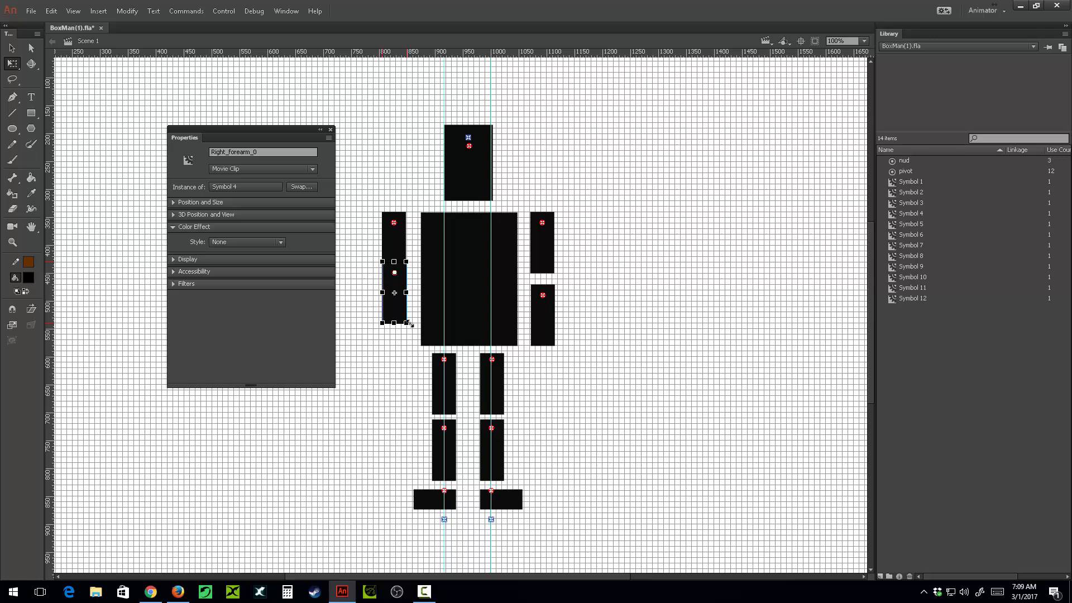
left_click_drag(434, 315, 394, 359)
left_click(394, 359)
key("ctrl+z")
key("ctrl+z")
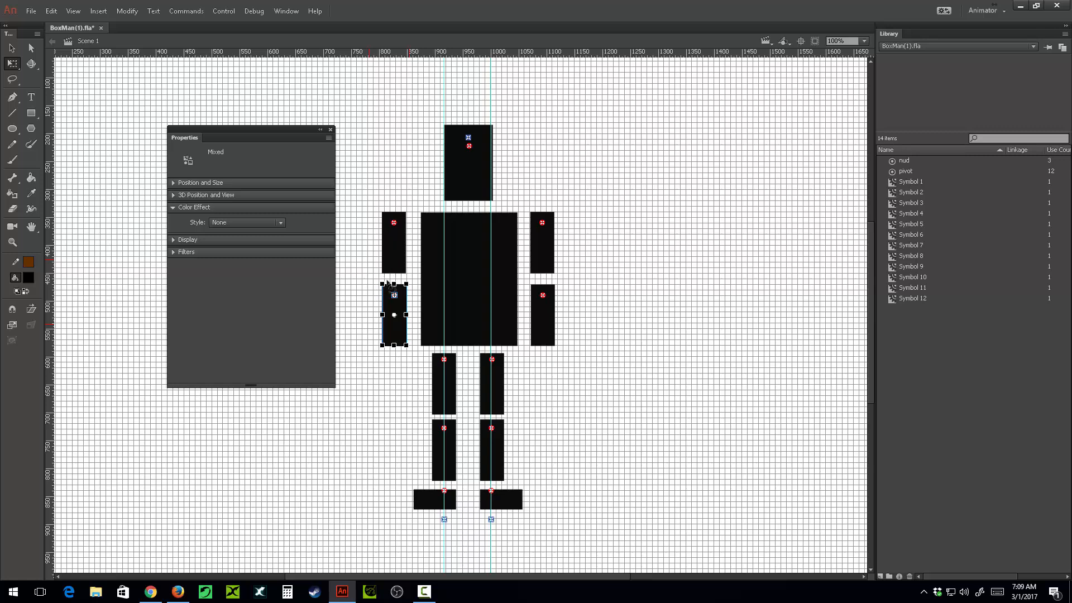
left_click(581, 390)
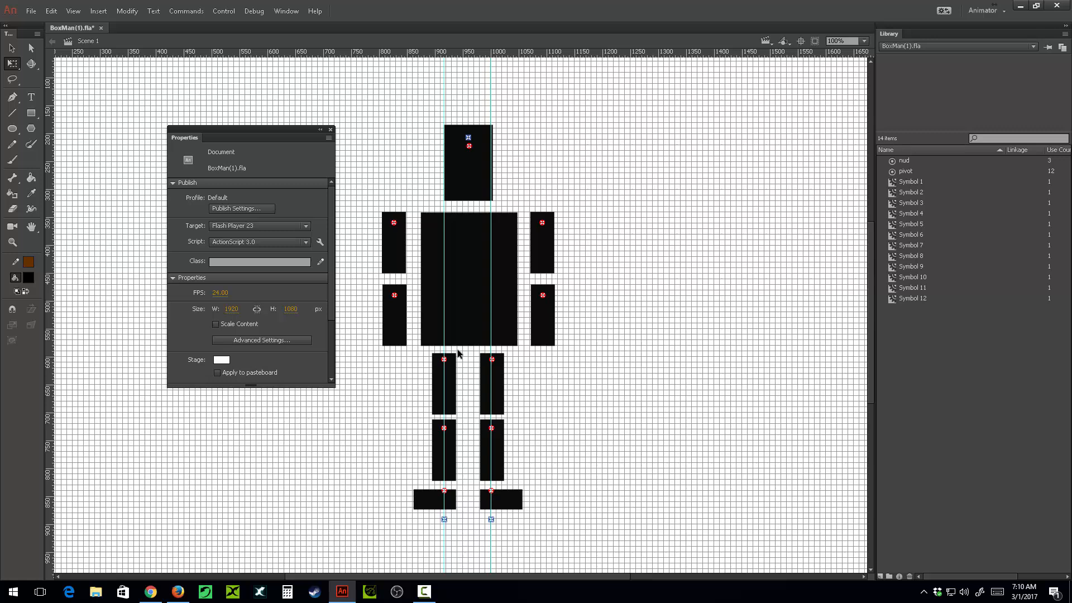
- Shorten the Upper_torso_0 box from its lower edge, duplicate it, and align the copy exactly over the original
left_click(475, 328)
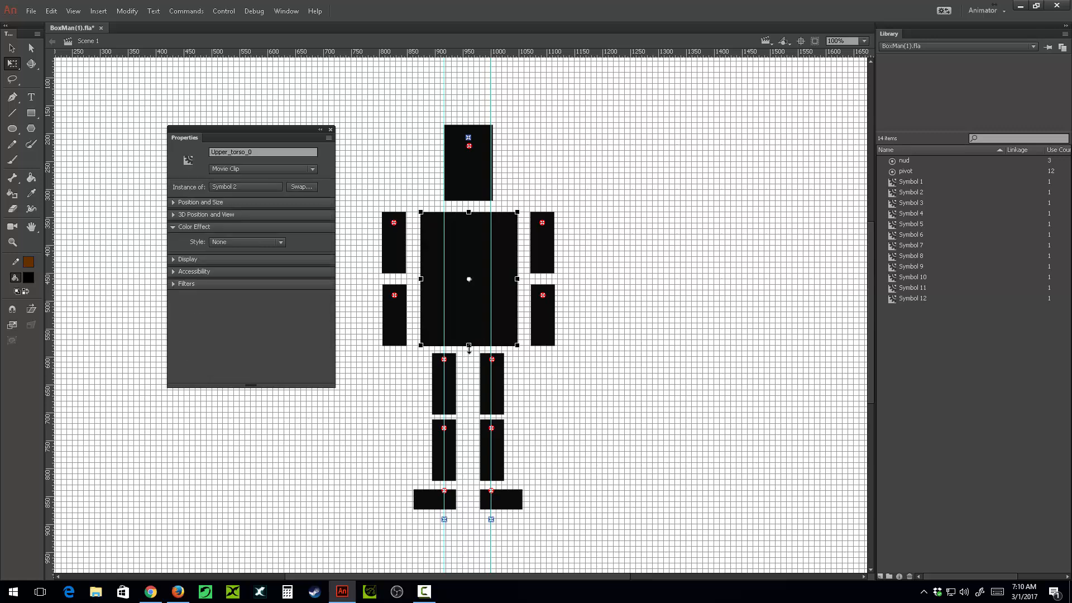
mouse_move(470, 334)
left_mouse_down()
mouse_move(470, 321)
mouse_move(471, 344)
mouse_move(473, 326)
left_mouse_up()
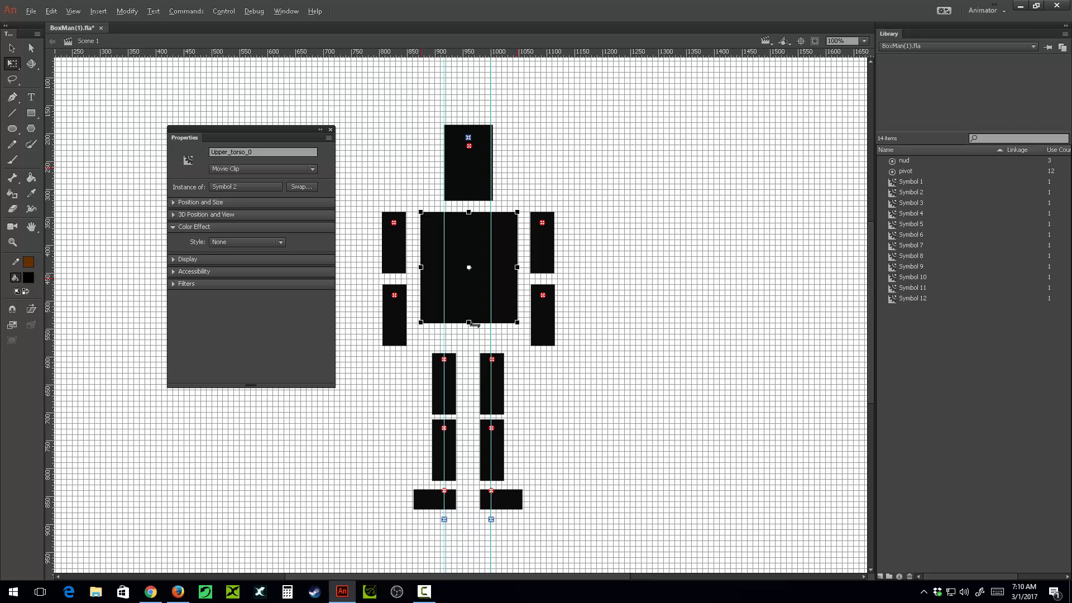
key("ctrl+d")
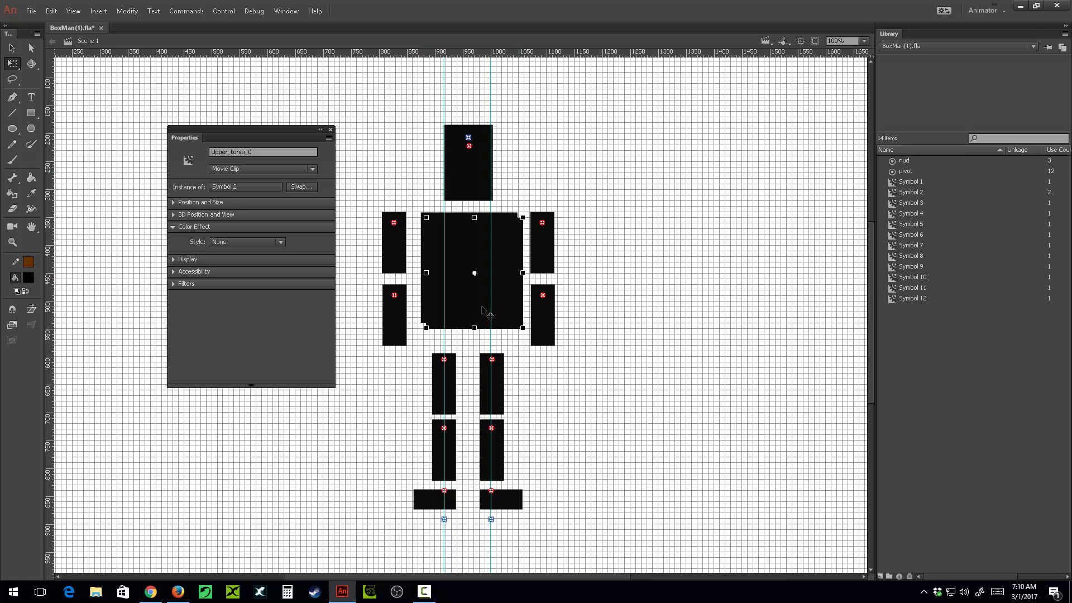
key("shift+Left")
key("shift+Up")
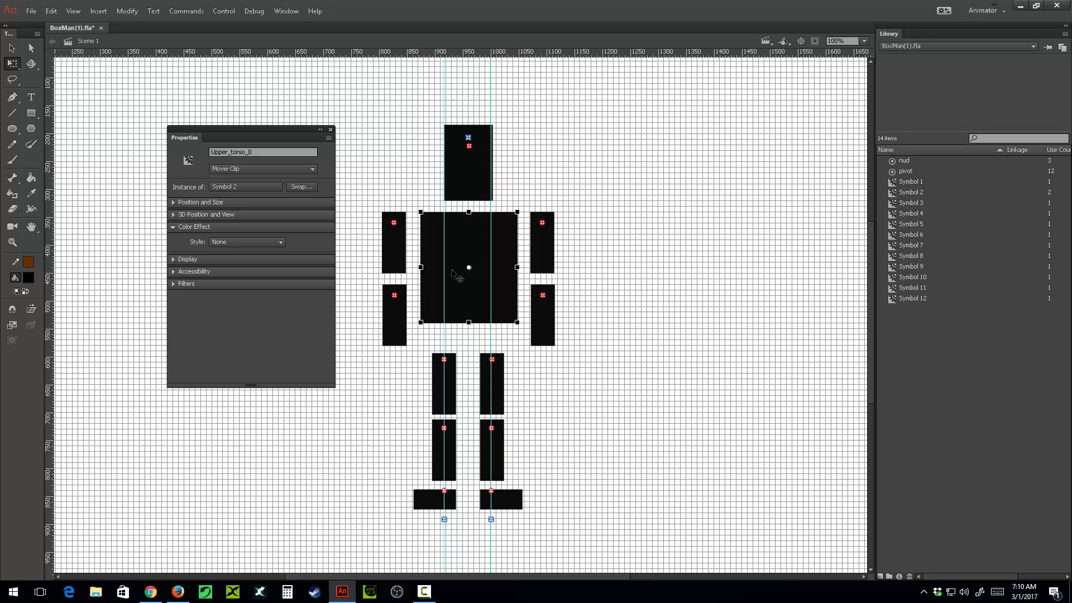
- Shrink the torso copy from its upper edge into a low strip and place it just below the shortened torso with a thin gap
left_click_drag(468, 213, 474, 304)
key("shift+Down")
key("shift+Down")
key("shift+Down")
key("shift+Down")
key("shift+Down")
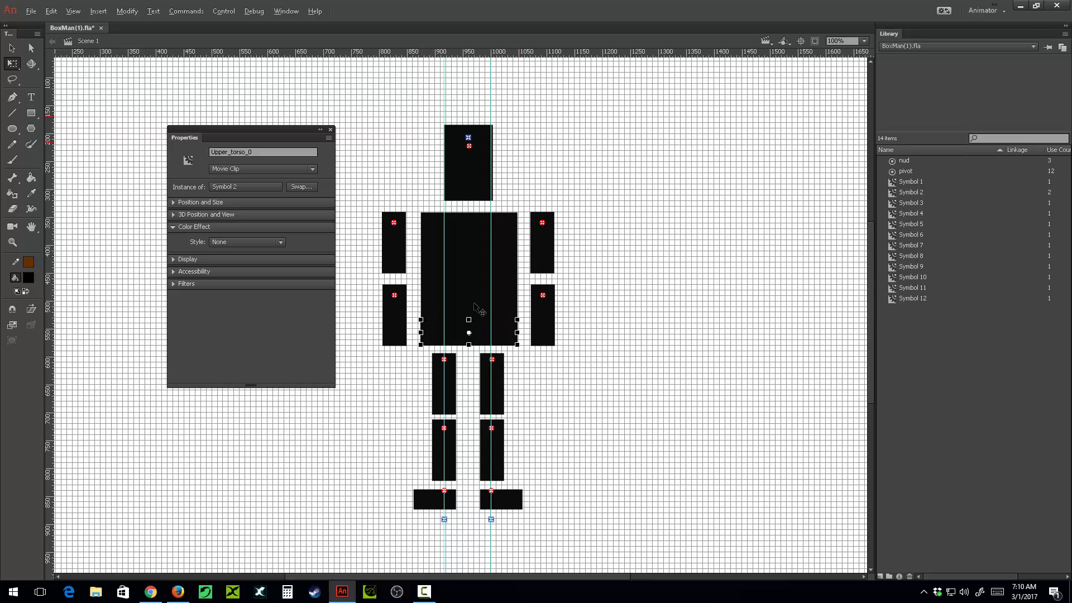
key("Up")
key("Up")
key("Up")
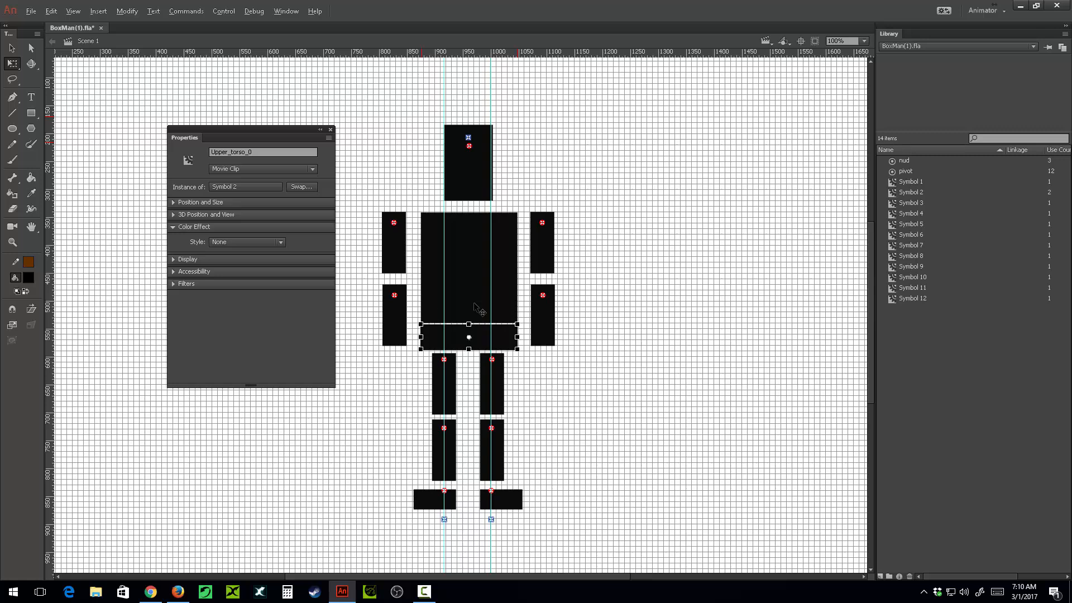
left_click(675, 283)
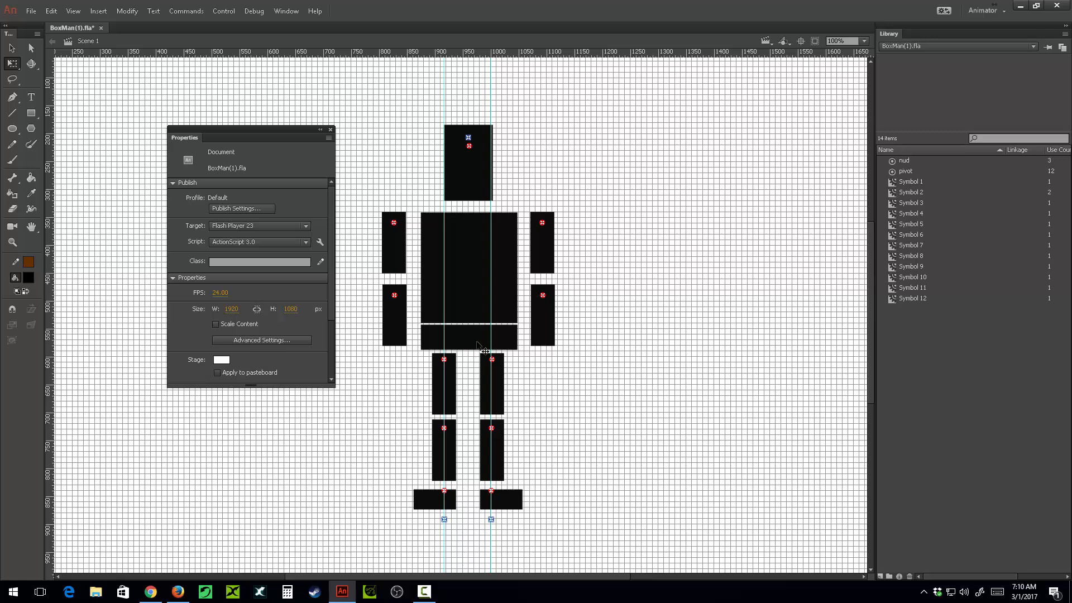
- Duplicate both torso parts together and place the copies beside the puppet, beyond its arm, level with the originals
left_click_drag(521, 240, 455, 339)
key("ctrl+d")
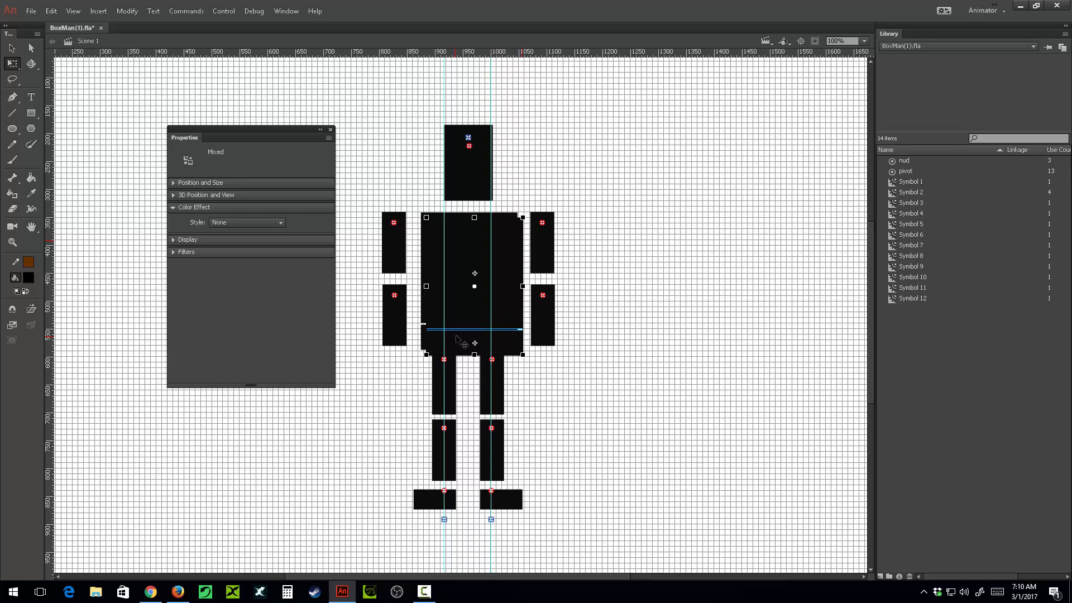
key("shift+Up")
key("shift+Right")
key("shift+Right")
key("shift+Right")
key("shift+Right")
key("shift+Right")
key("shift+Right")
key("shift+Right")
key("shift+Right")
key("shift+Right")
key("shift+Right")
key("shift+Right")
key("shift+Right")
key("shift+Right")
key("shift+Right")
key("shift+Right")
key("shift+Right")
key("shift+Right")
key("shift+Right")
key("shift+Right")
key("shift+Right")
key("shift+Right")
key("shift+Right")
key("shift+Right")
key("shift+Right")
key("shift+Right")
key("shift+Right")
key("shift+Right")
key("shift+Right")
key("shift+Right")
key("shift+Right")
key("shift+Right")
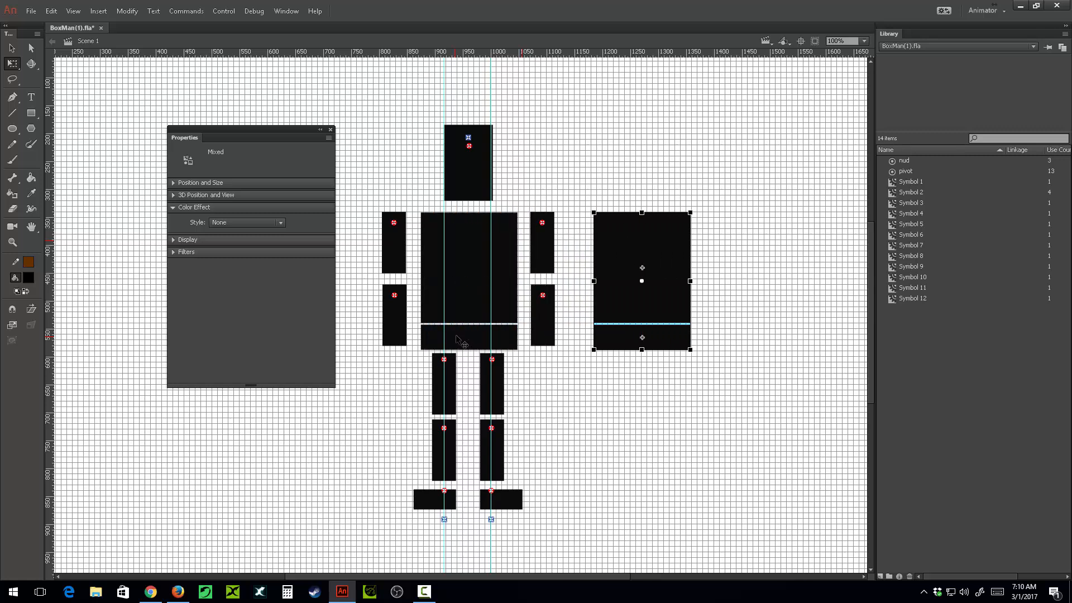
- Move the copied lower strip clear to the side and stretch the copied upper torso down to the full torso height
left_click(707, 324)
left_click(679, 340)
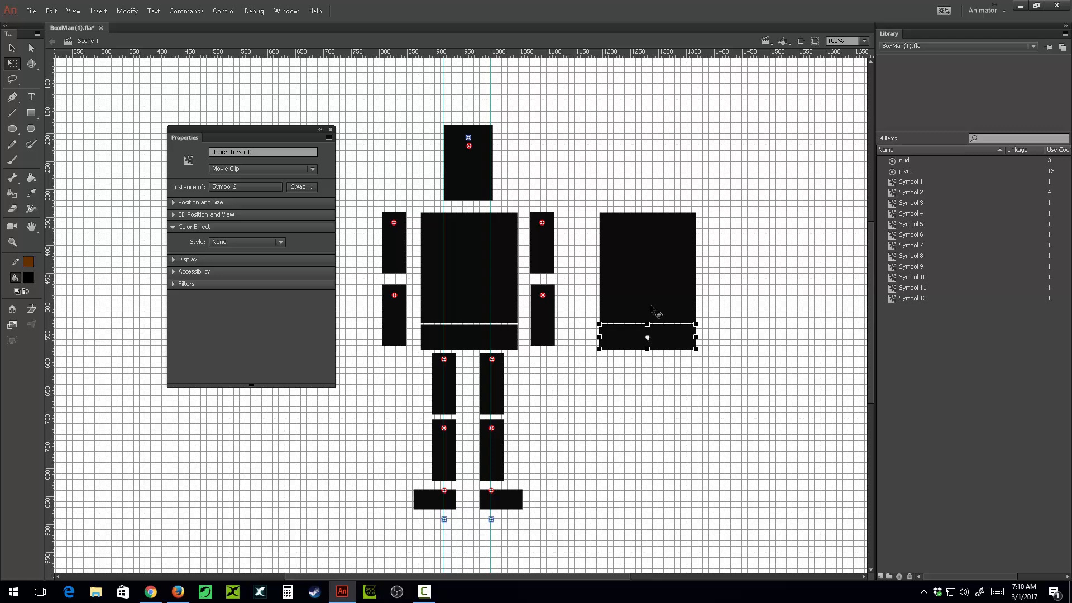
key("shift+Right")
key("shift+Right")
key("shift+Right")
key("shift+Right")
key("shift+Right")
key("shift+Right")
key("shift+Right")
key("shift+Right")
key("shift+Right")
key("shift+Right")
key("shift+Right")
key("shift+Right")
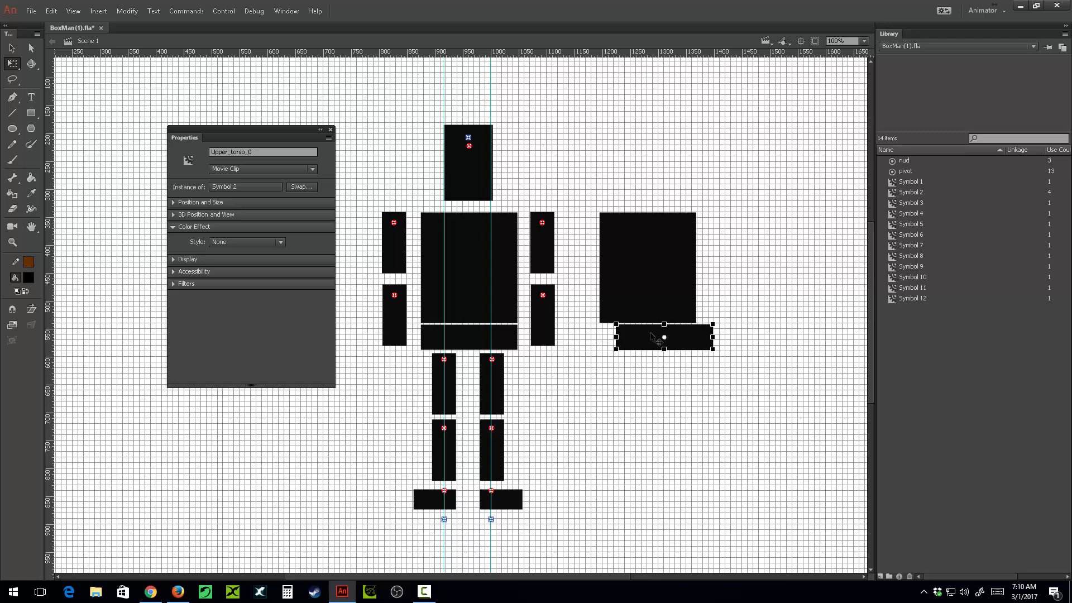
key("shift+Right")
key("shift+Right")
key("shift+Right")
key("shift+Right")
key("shift+Right")
key("shift+Right")
key("shift+Right")
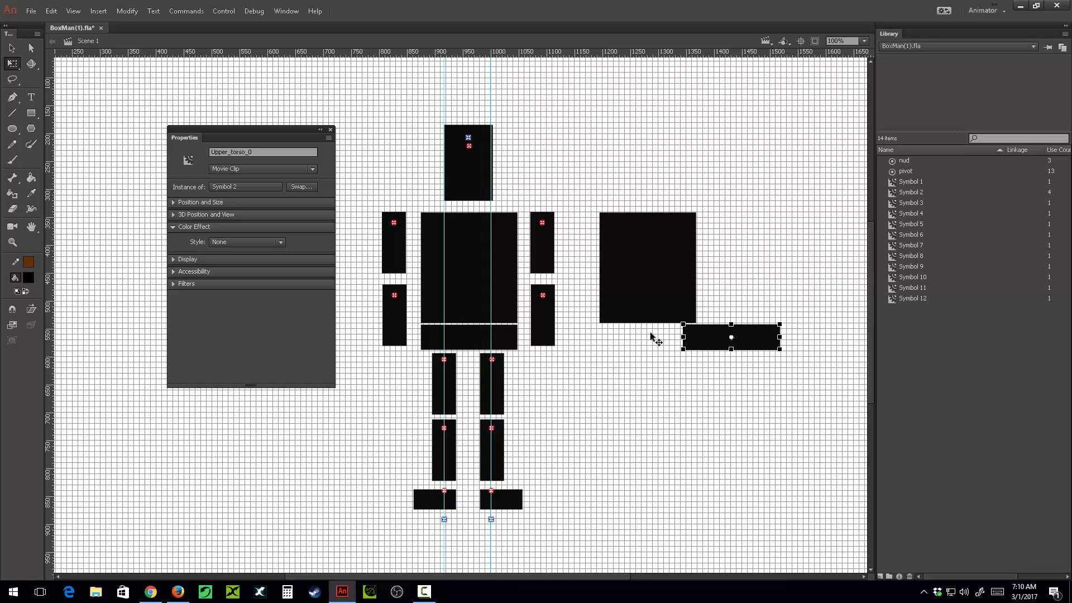
left_click(654, 291)
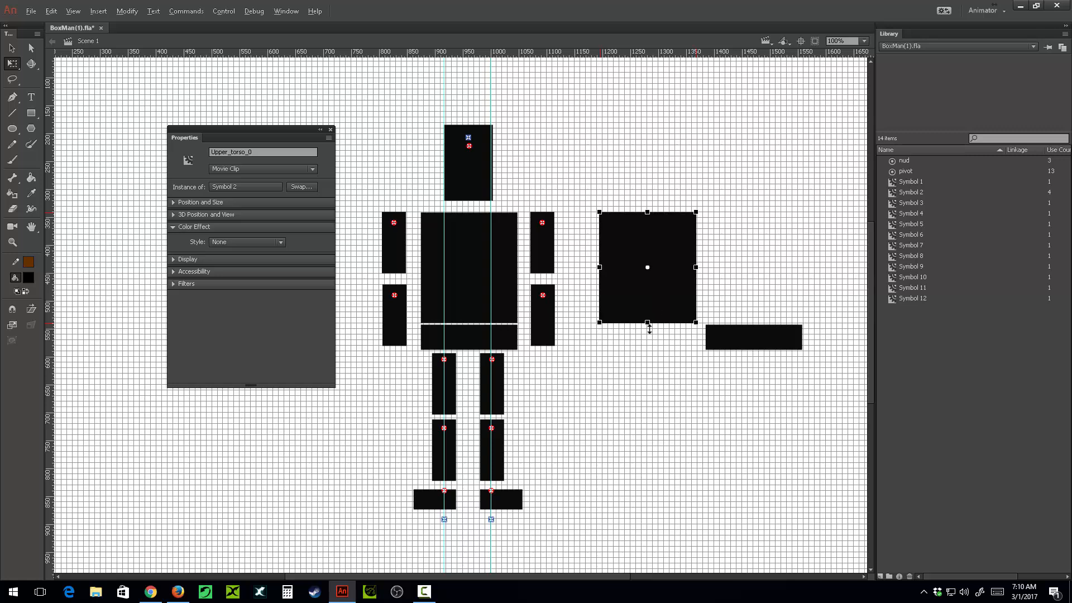
left_click_drag(649, 328, 648, 347)
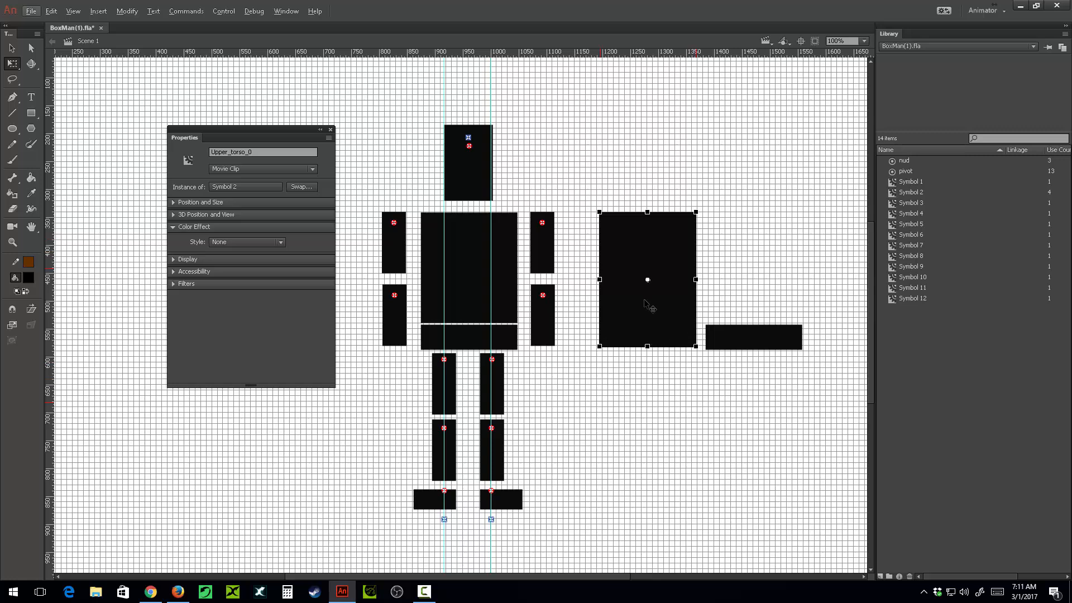
- Set the copied strip's color effect to Alpha at 6% and place it over the lower end of the large torso copy
left_click(755, 341)
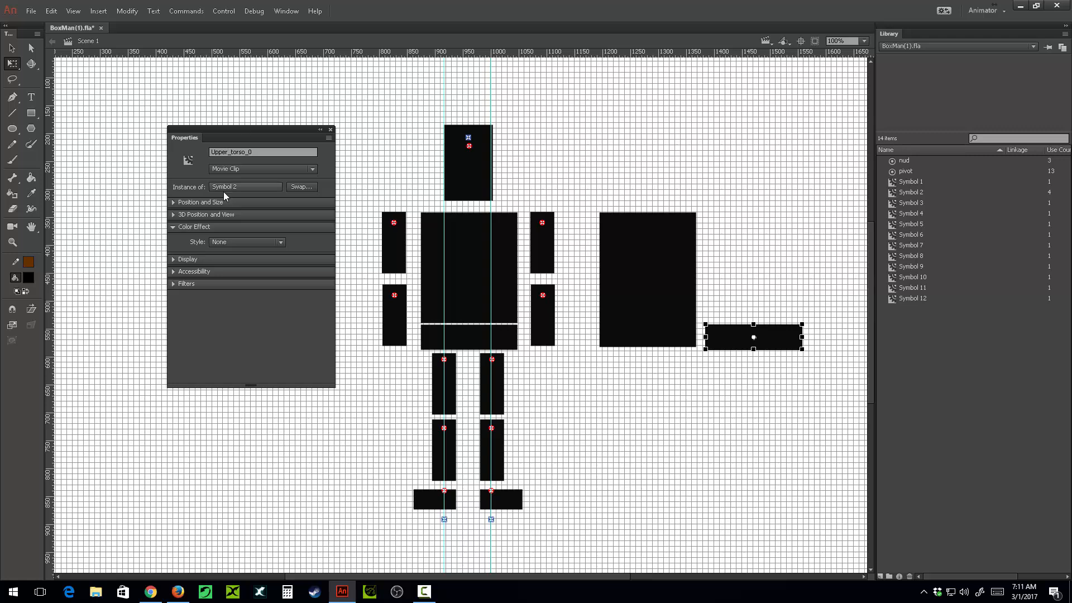
left_click(218, 242)
left_click(228, 301)
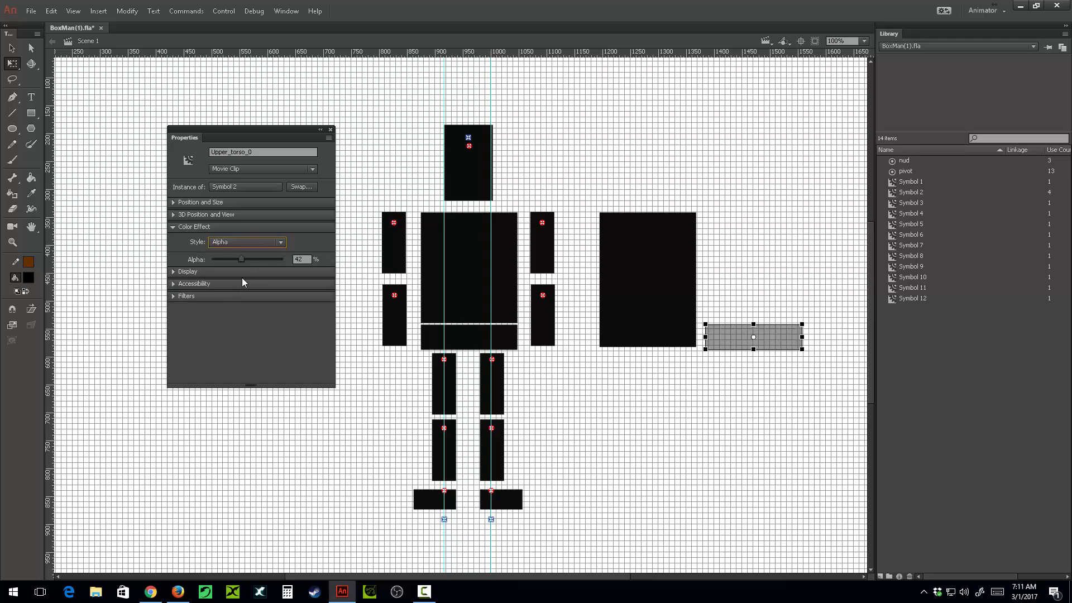
left_click_drag(242, 259, 215, 263)
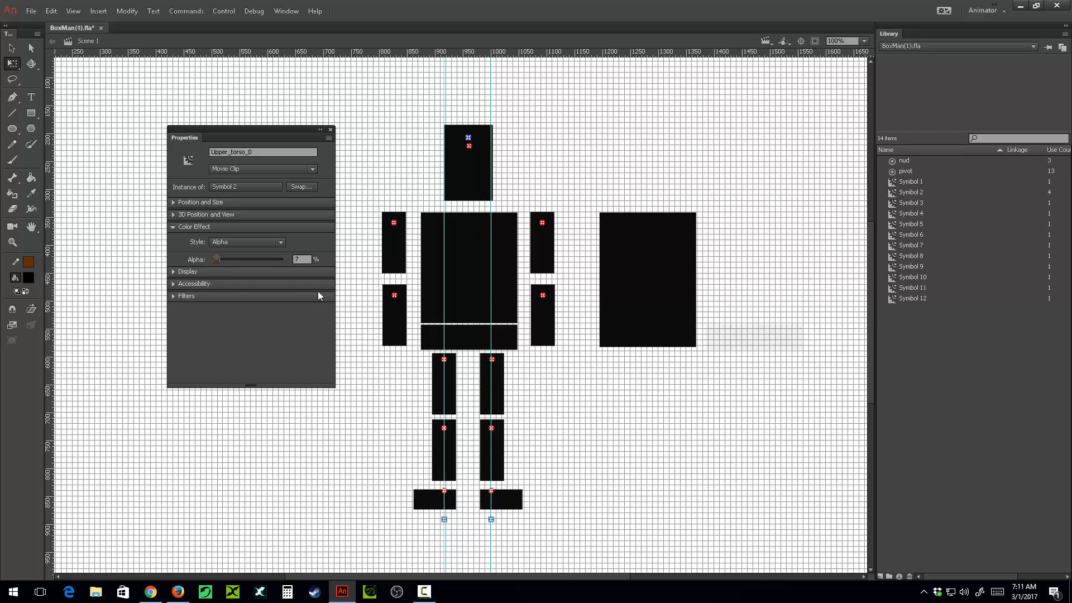
left_click_drag(785, 342, 674, 337)
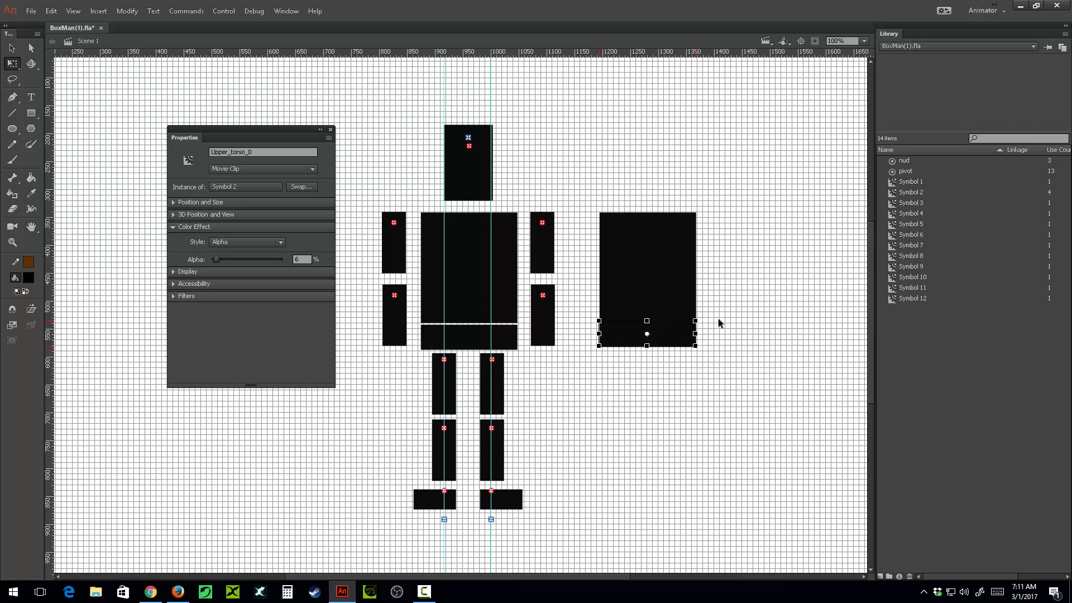
left_click(735, 311)
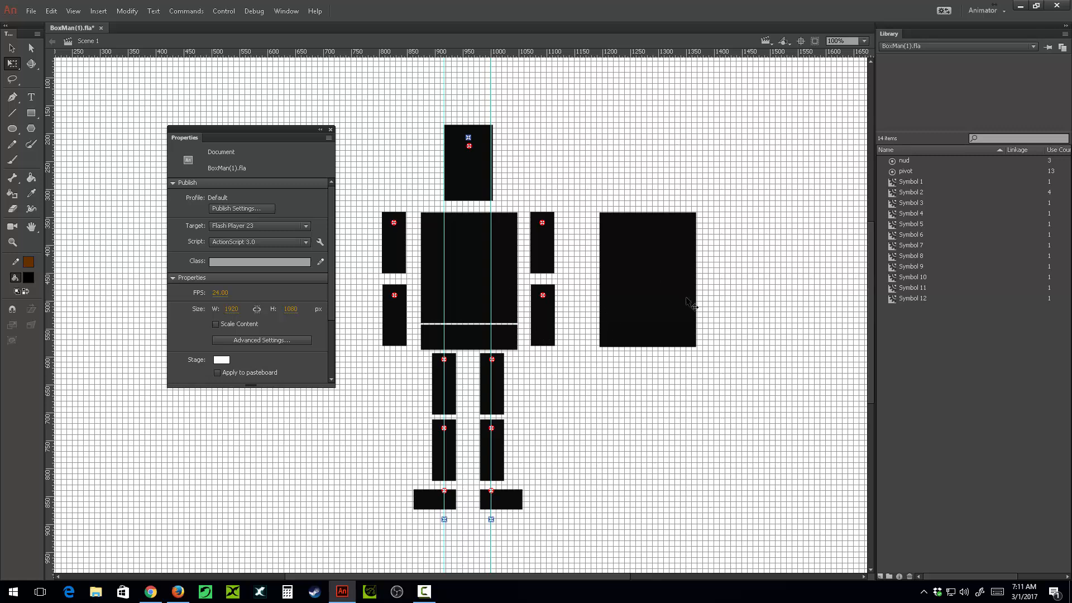
- Narrow the faint strip symmetrically to about half the width of the large torso copy
left_click(661, 260)
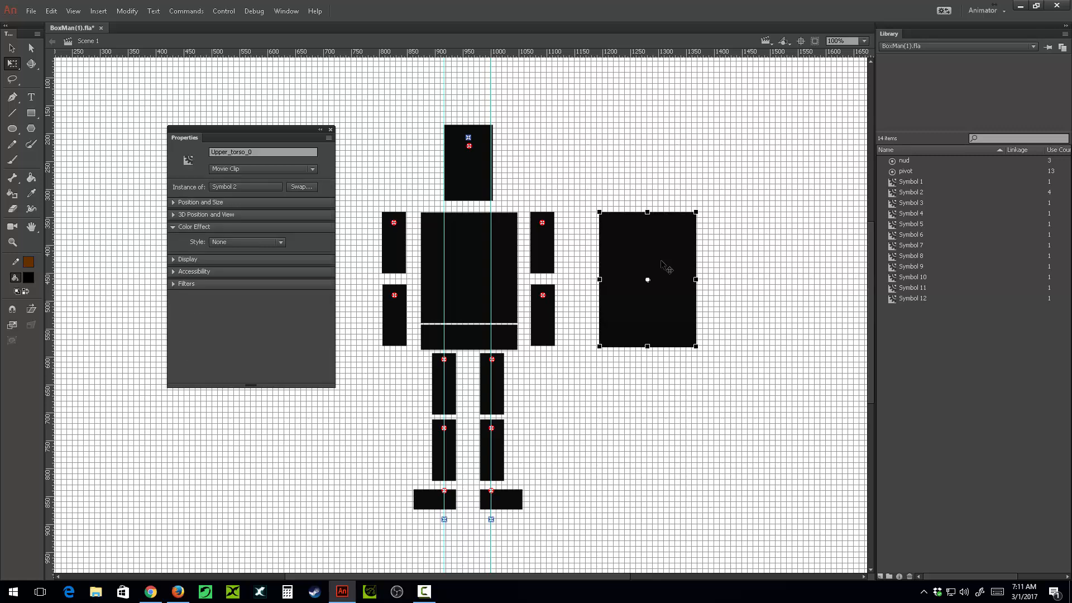
left_click(680, 339)
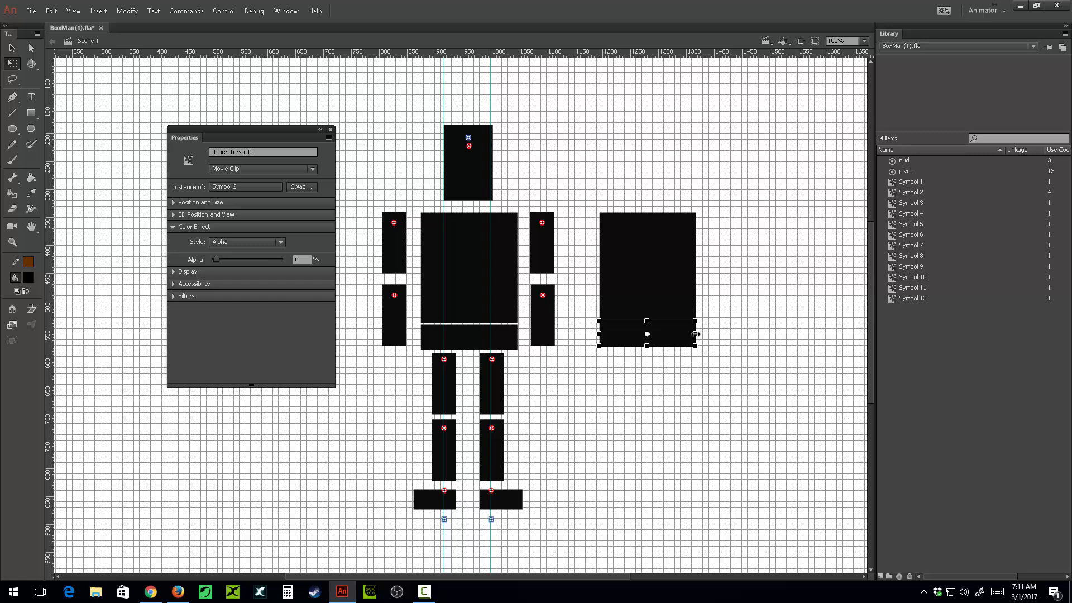
left_click_drag(681, 334, 674, 333)
left_click(750, 285)
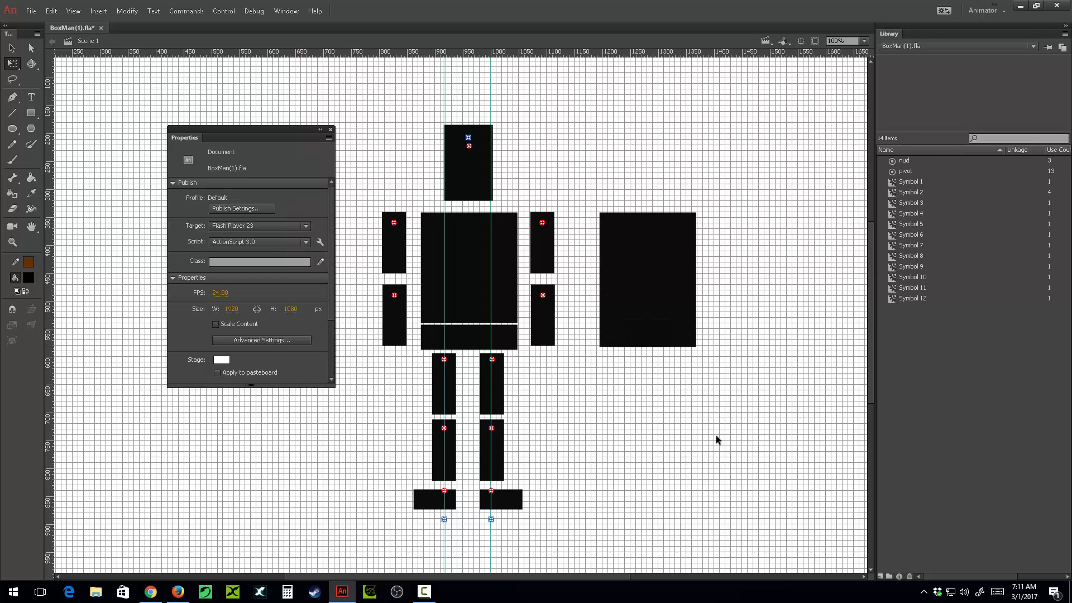
- Duplicate the faint strip up to the large torso copy's upper edge, then narrow and center it there as a neck-sized piece
left_click(660, 337)
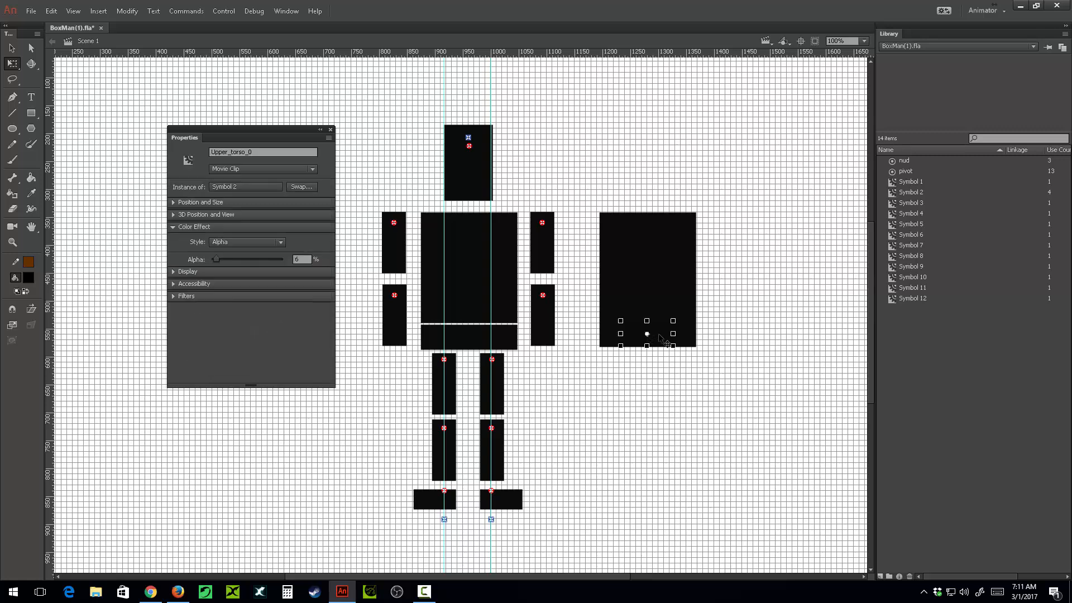
key("ctrl+d")
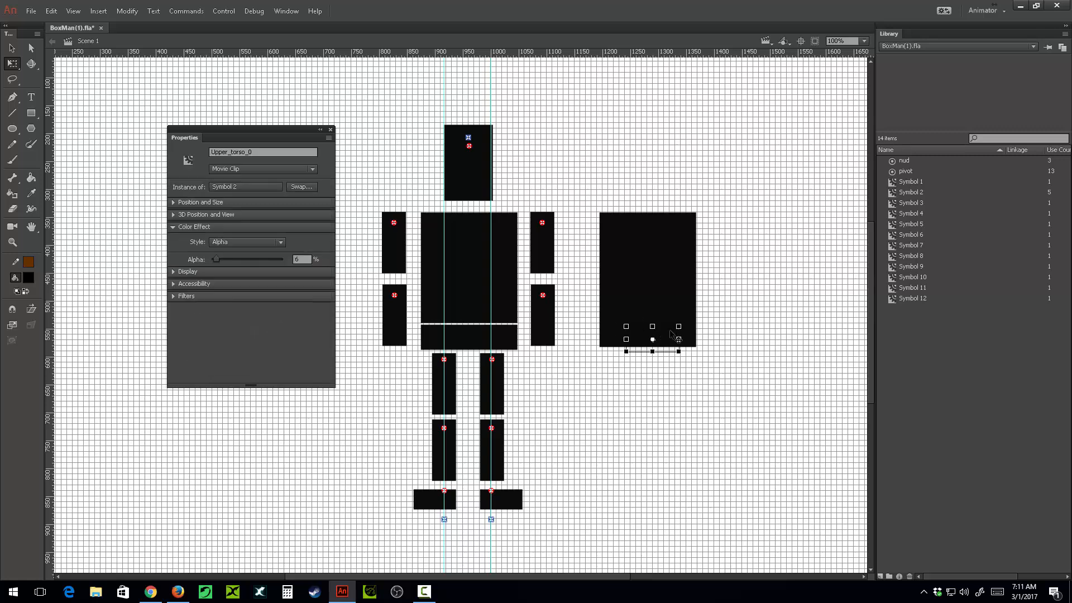
key("shift+Up")
key("shift+Up")
key("shift+Up")
key("shift+Up")
key("shift+Up")
key("shift+Up")
key("shift+Up")
key("shift+Up")
key("shift+Up")
key("shift+Up")
key("shift+Up")
key("shift+Up")
key("shift+Up")
key("shift+Up")
key("shift+Up")
key("shift+Up")
key("shift+Up")
key("shift+Up")
key("shift+Up")
key("shift+Up")
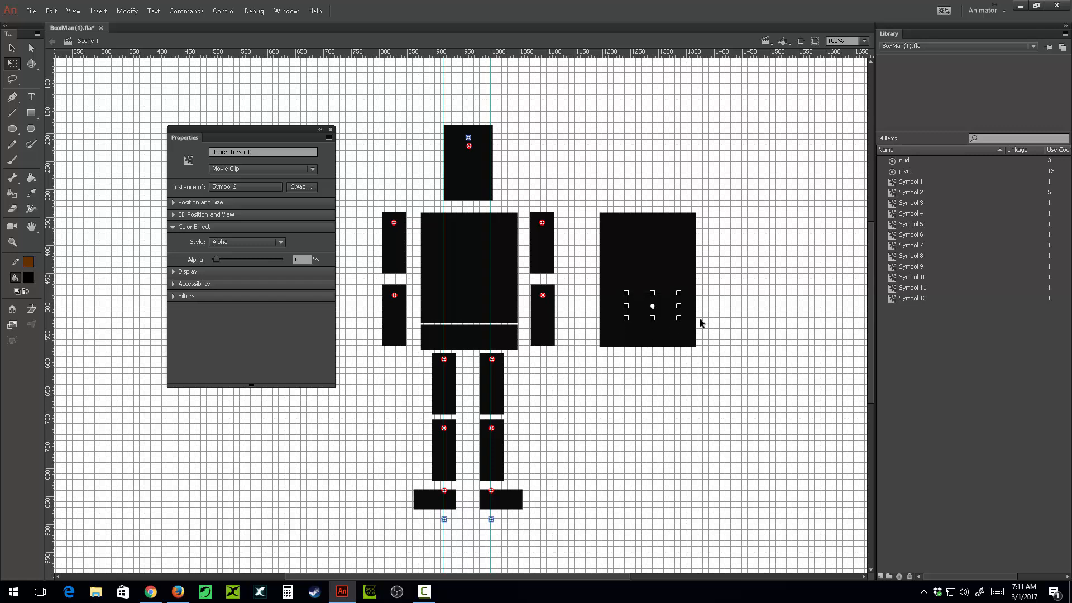
key("shift+Up")
key("shift+Up")
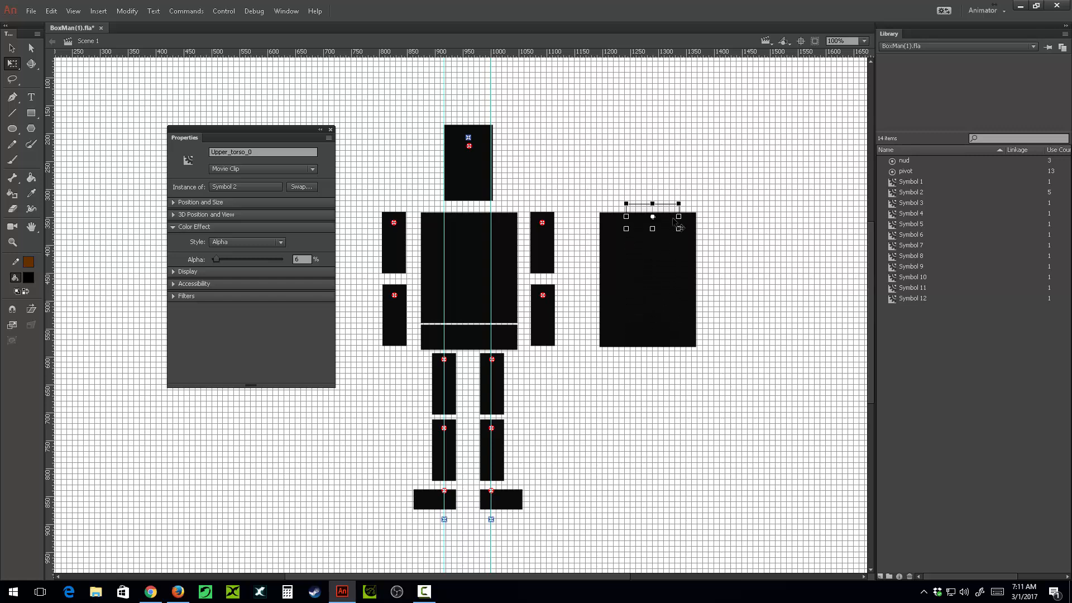
left_click_drag(677, 224, 663, 217)
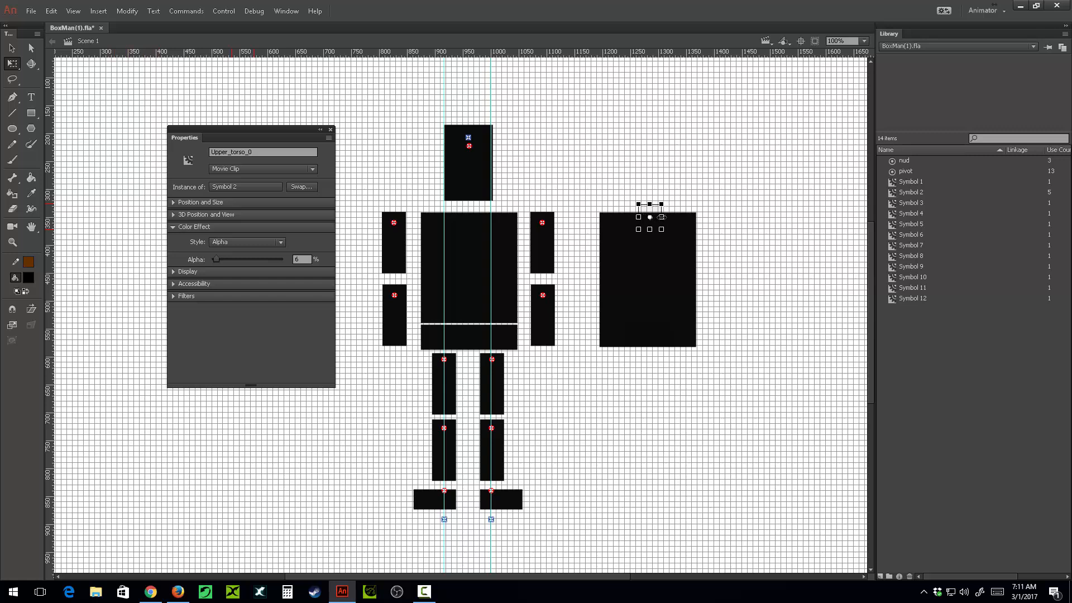
key("shift+Left")
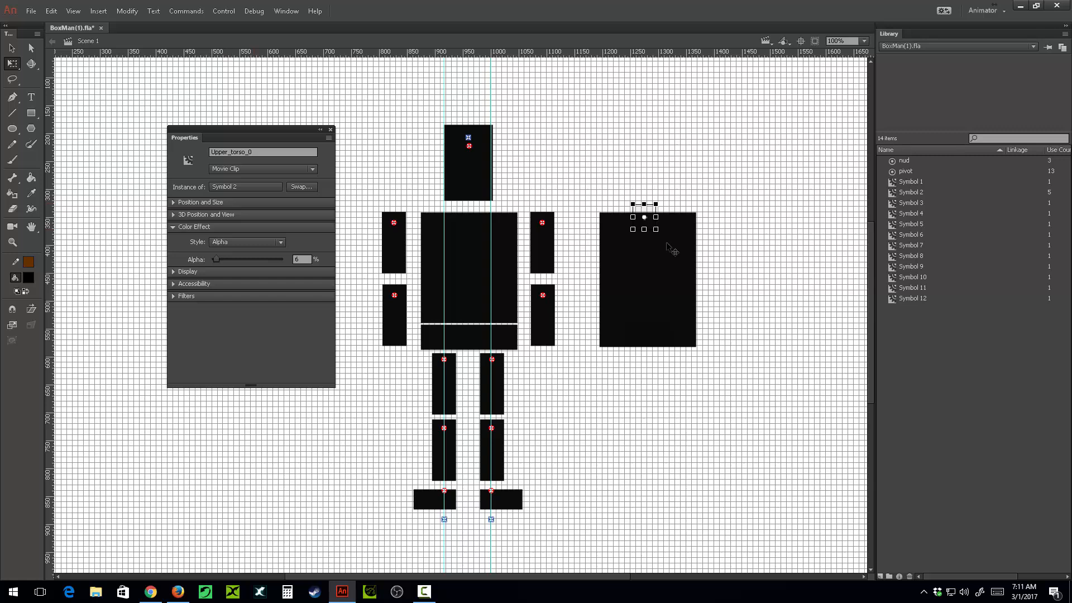
- Delete the whole torso mock-up beside the puppet, including its faint strips
left_click(666, 243)
left_click(651, 332)
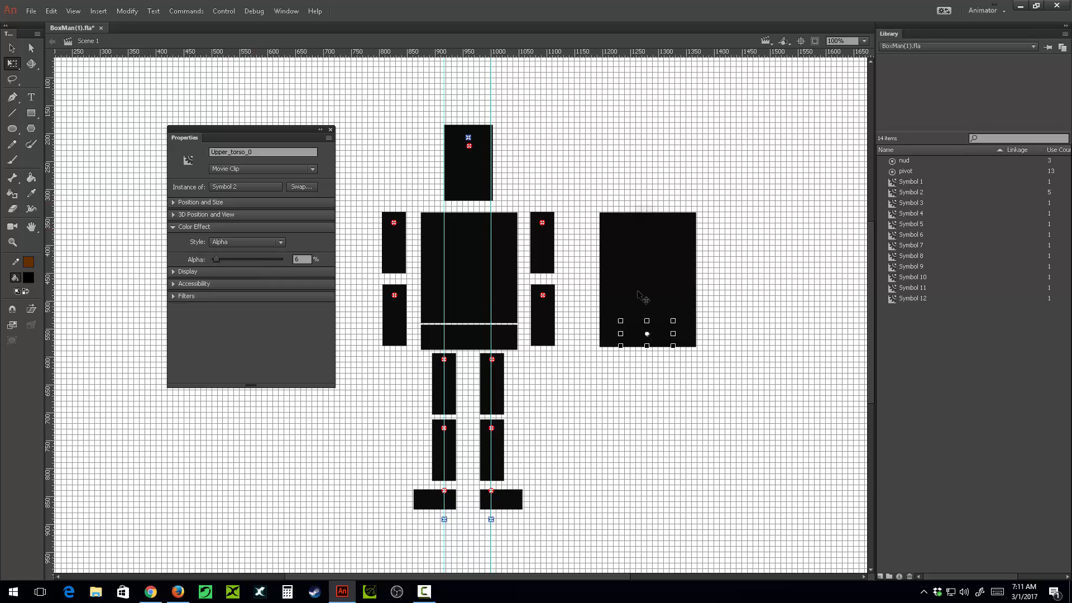
left_click_drag(727, 165, 594, 364)
key("Delete")
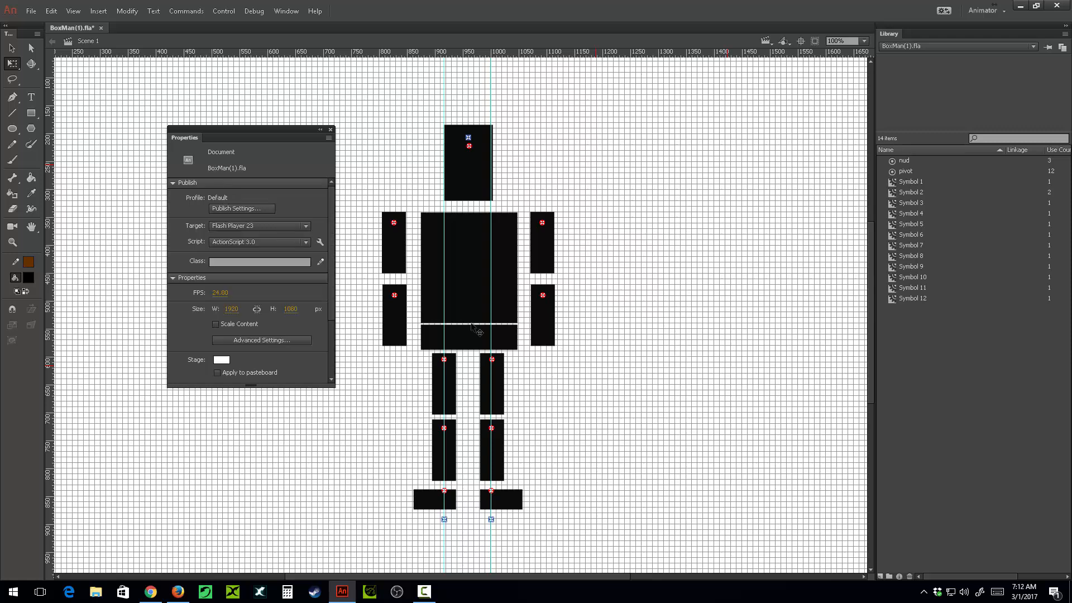
- Make a neck from a duplicate of the lower torso strip, placed just above the torso and narrowed symmetrically about its center
left_click(450, 332)
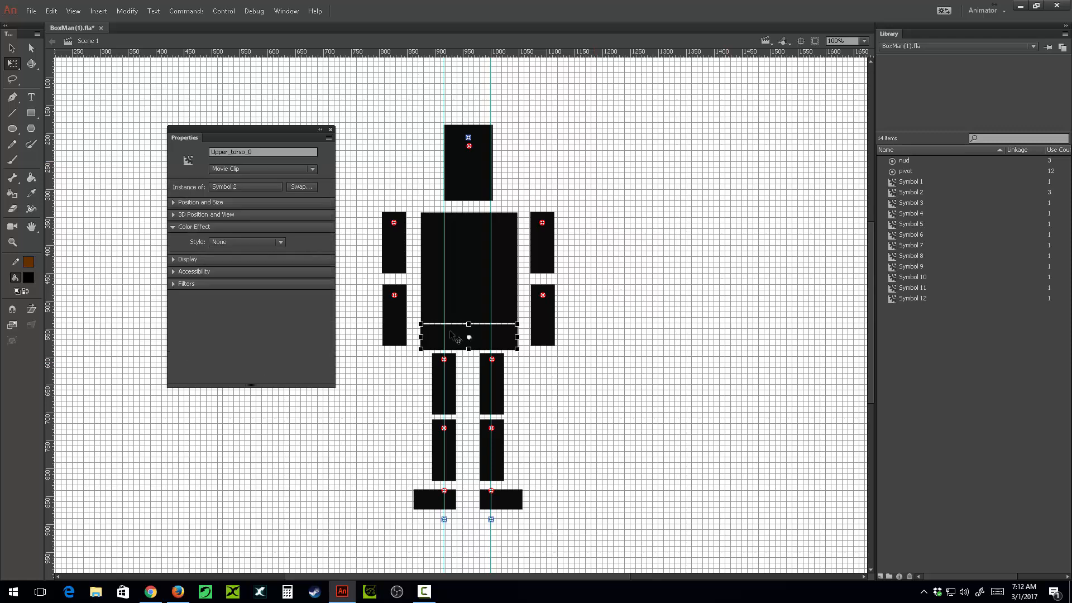
key("shift+Right")
key("shift+Down")
key("shift+Up")
key("shift+Left")
key("shift+Up")
key("shift+Up")
key("shift+Up")
key("shift+Up")
key("shift+Up")
key("shift+Up")
key("shift+Up")
key("shift+Up")
key("shift+Up")
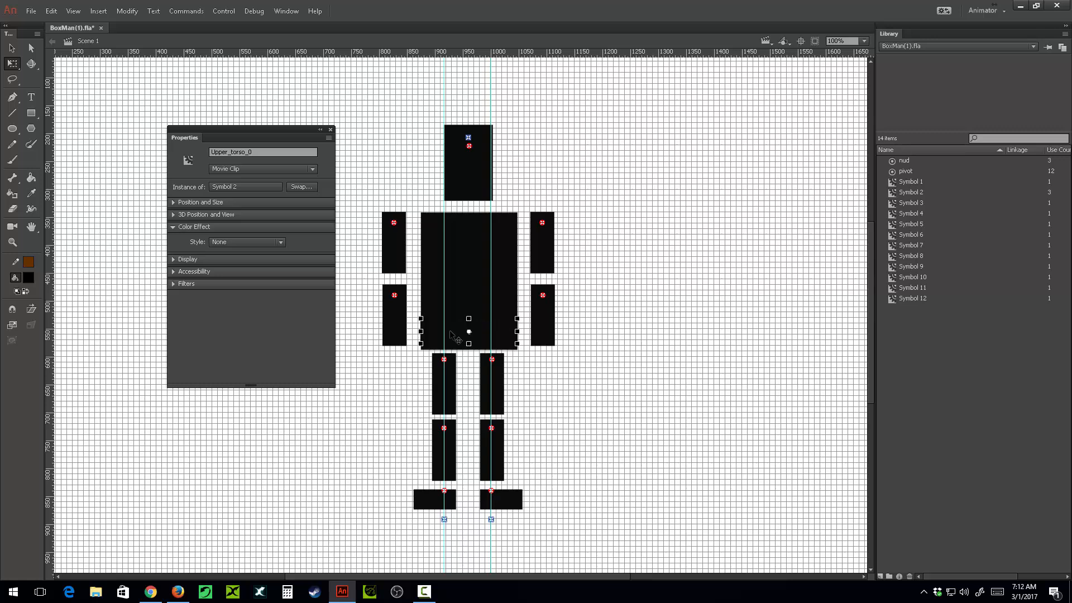
key("shift+Up")
key("shift+Up")
key("shift+Up")
key("shift+Up")
key("shift+Up")
key("shift+Up")
key("shift+Up")
key("shift+Up")
key("shift+Up")
key("shift+Up")
key("shift+Up")
key("shift+Up")
key("shift+Up")
key("shift+Up")
key("shift+Up")
key("shift+Up")
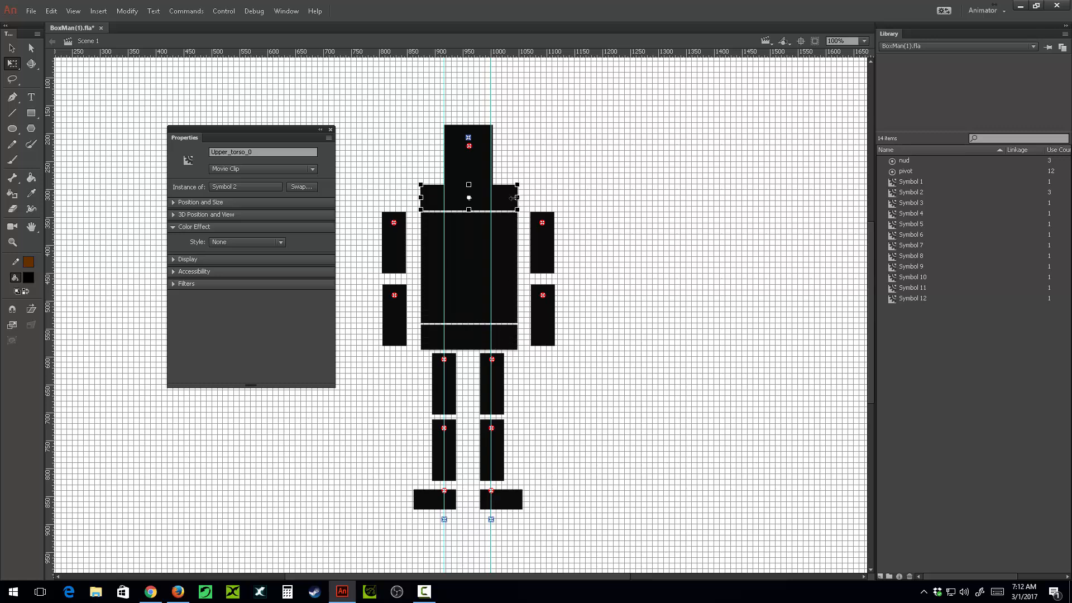
left_click_drag(517, 198, 475, 197)
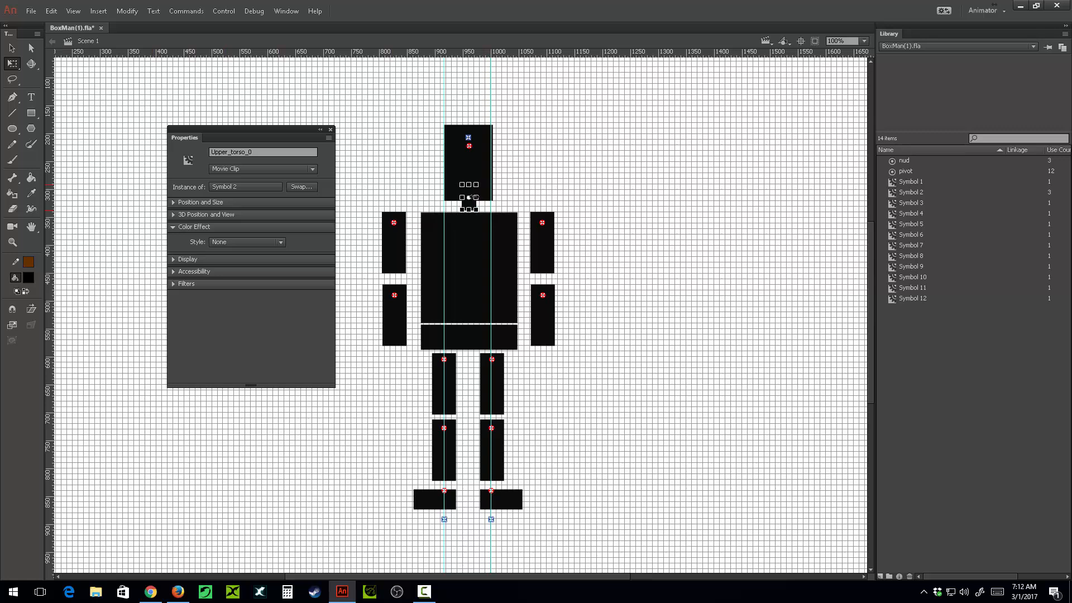
- Move the head box and its two pivot markers straight up so the head sits just above the neck with a thin gap
left_click_drag(510, 115, 427, 156)
key("shift+Up")
key("shift+Up")
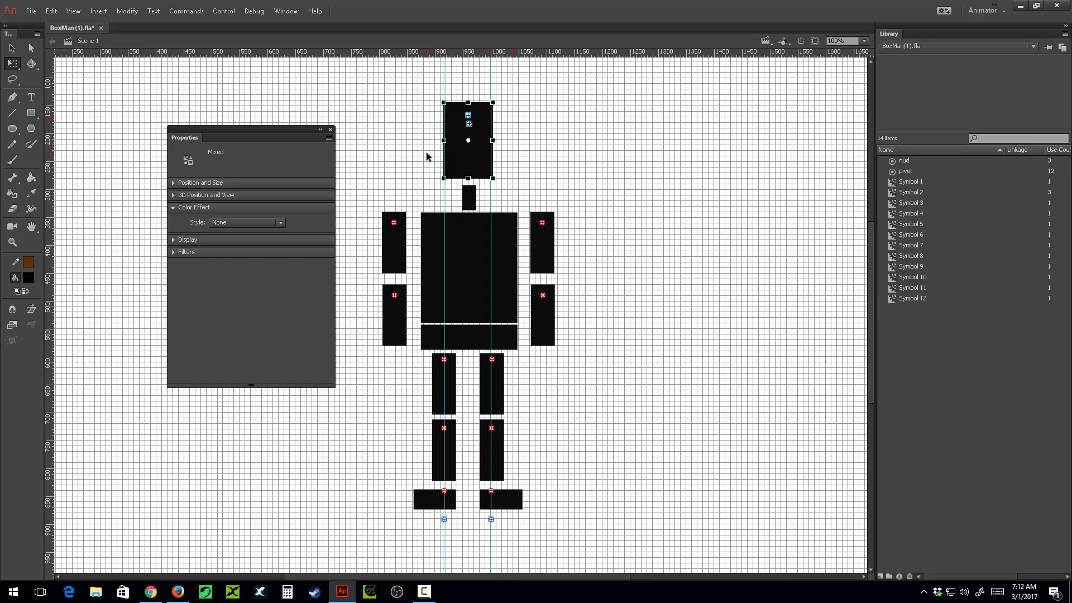
key("shift+Down")
key("shift+Down")
key("shift+Up")
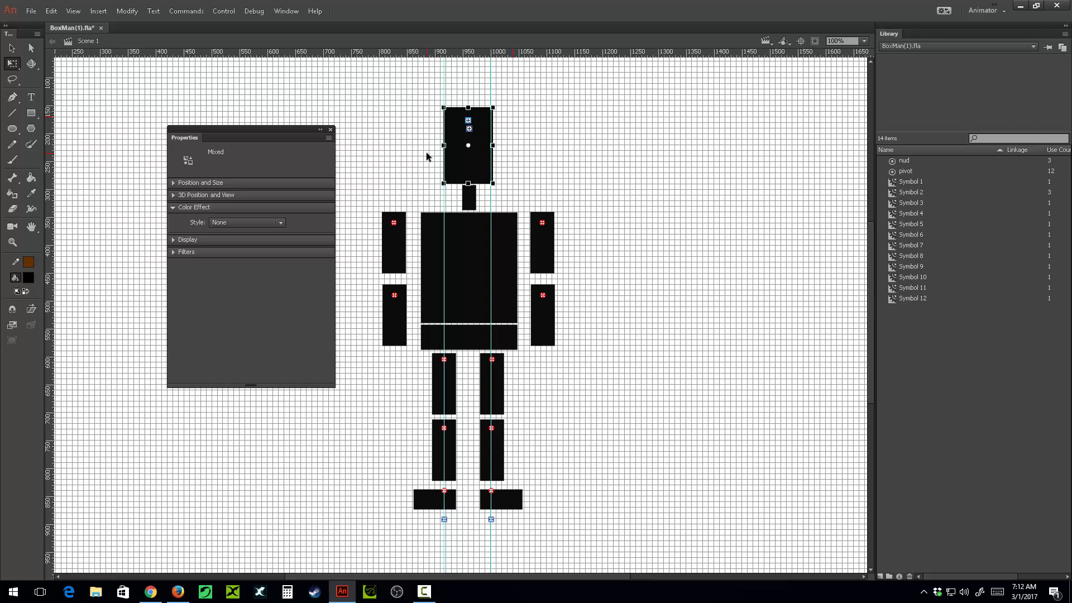
left_click(535, 145)
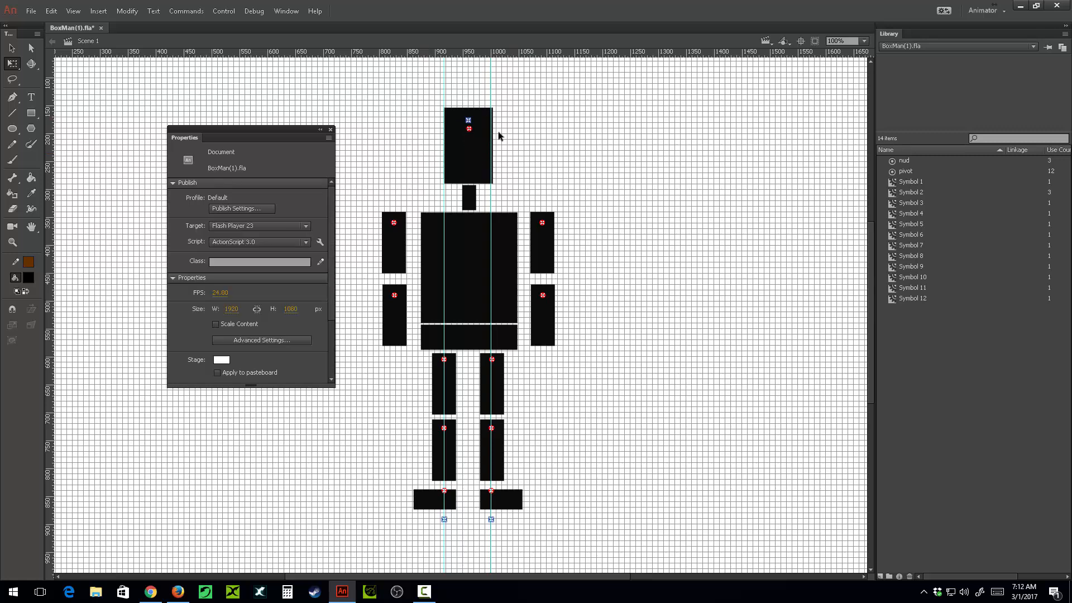
- Move the head_nud_0_pivot marker straight up to just above the head box, and save the file
left_click(468, 120)
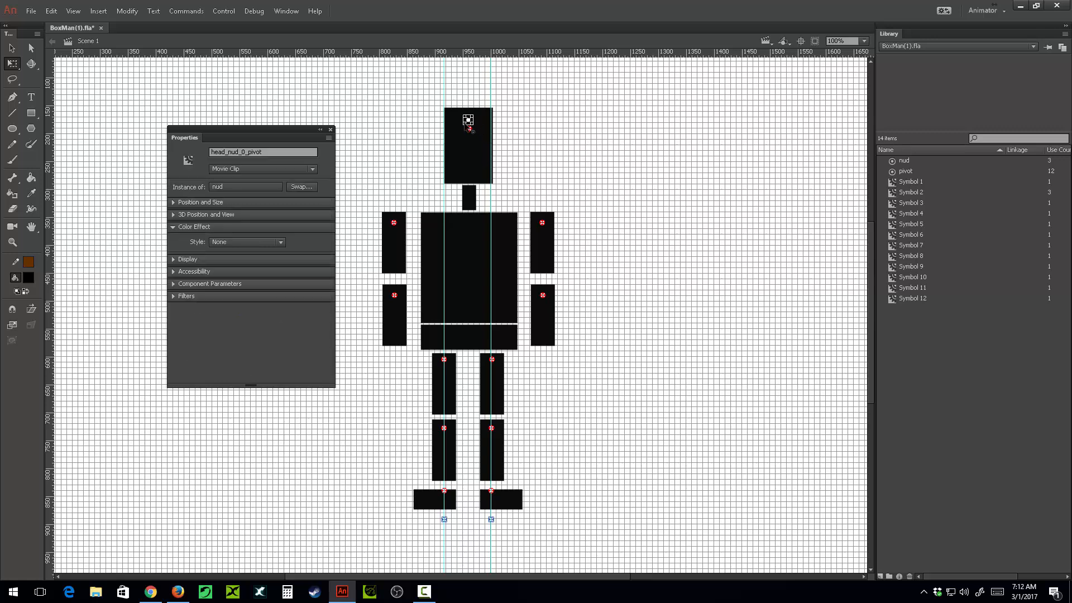
key("shift+Up")
key("shift+Up")
key("shift+Up")
key("ctrl+s")
- Move the upper_torso_0_pivot marker straight down inside the head to just above the head box's lower edge
left_click(468, 129)
key("Down")
key("Down")
key("Down")
key("Down")
key("Down")
key("Down")
key("Down")
key("Down")
key("Down")
key("Down")
key("Down")
key("Down")
key("Down")
key("Down")
key("Down")
key("Down")
key("Down")
key("Down")
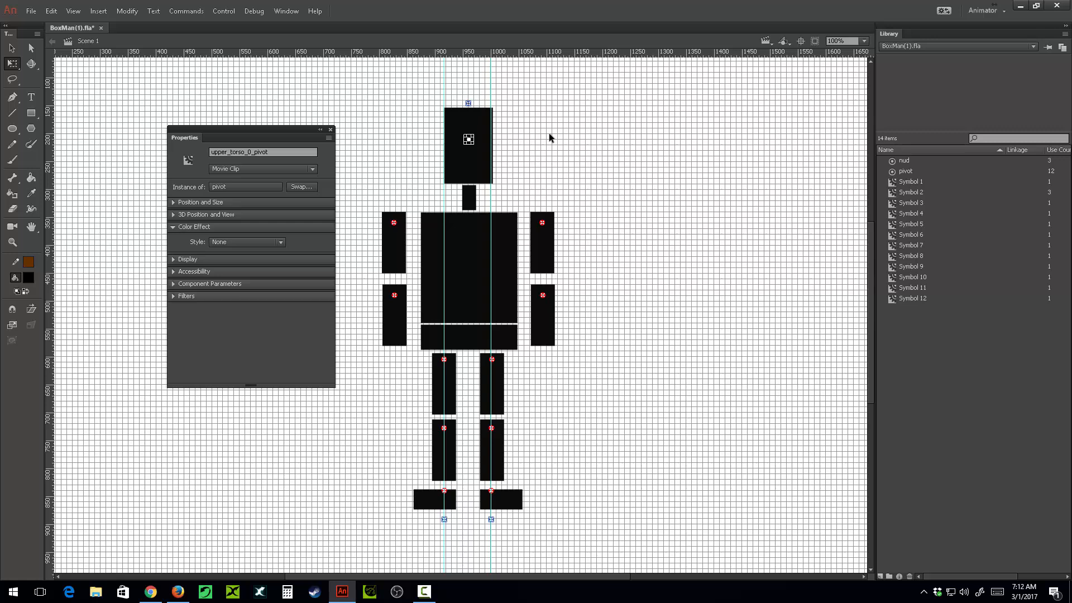
key("Down")
key("Down")
key("Down")
key("Down")
key("Down")
key("Down")
key("Down")
key("Down")
key("Down")
key("Down")
key("Down")
key("Down")
key("Down")
key("Down")
key("Down")
key("Down")
key("Down")
key("Down")
key("Down")
key("Down")
key("Down")
key("Down")
key("Down")
key("Down")
key("Down")
key("Down")
key("Down")
key("Down")
key("Down")
key("Down")
key("Down")
key("Down")
key("Down")
key("Down")
key("Down")
key("Down")
key("Down")
key("Down")
key("Down")
key("Down")
key("Down")
key("Down")
key("Down")
key("Down")
key("Down")
key("Down")
key("Down")
key("Down")
key("Down")
key("Down")
key("Down")
key("Down")
key("Down")
key("Down")
key("Down")
key("Down")
key("Down")
key("Down")
key("Down")
key("Down")
key("Down")
key("Down")
key("Down")
left_click(577, 151)
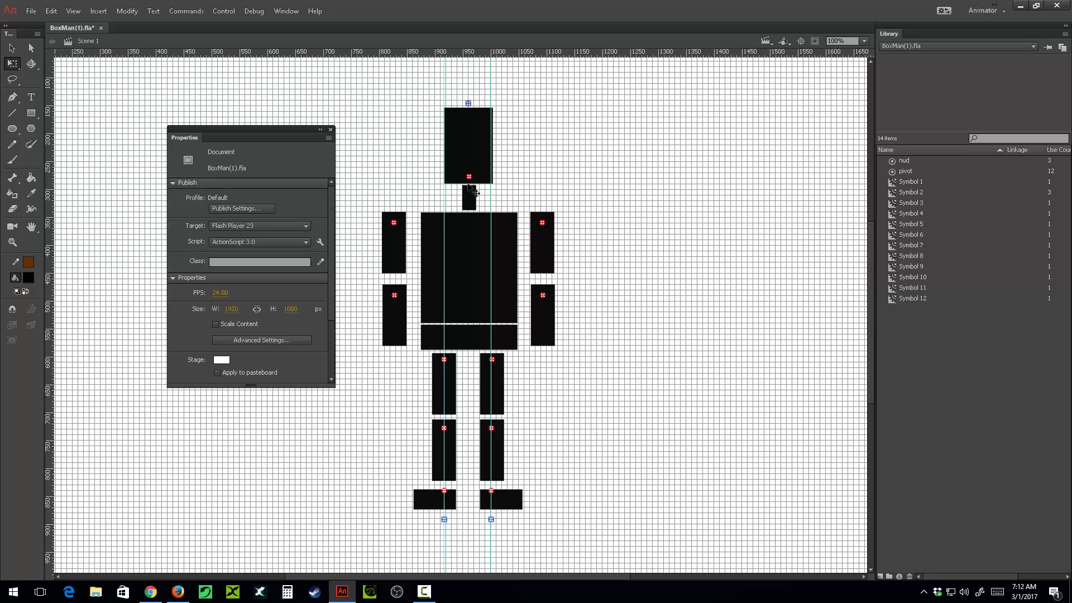
- Test-rotate the head about a transformation point placed on the marker at its base, and undo the rotation
left_click(474, 123)
left_click_drag(468, 145, 469, 179)
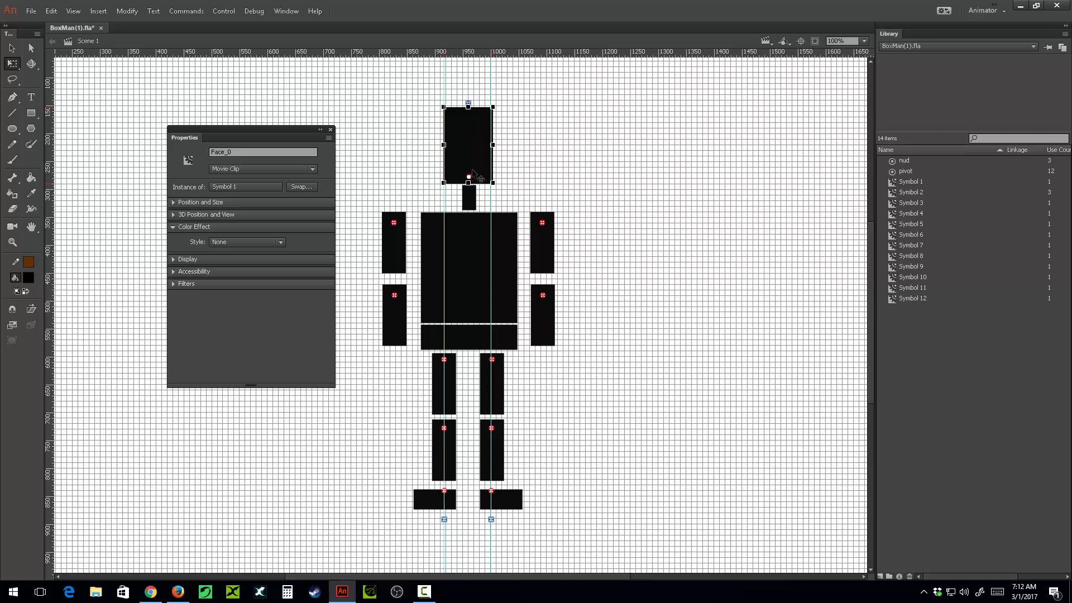
left_click_drag(506, 110, 482, 73)
key("ctrl+z")
left_click(586, 140)
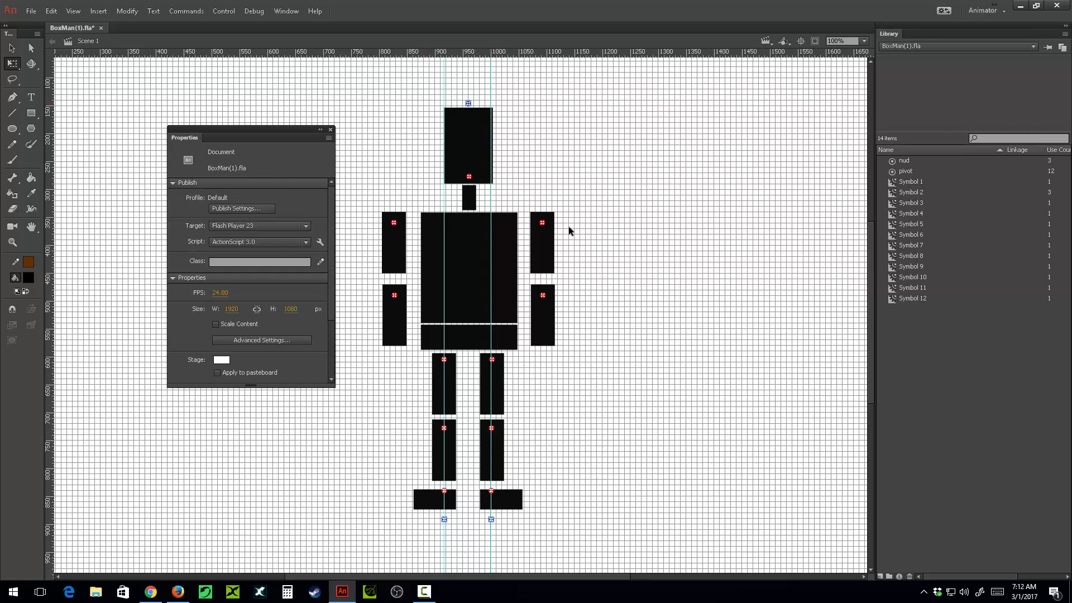
- Check the instance names of the neck, the large torso block and the lower torso strip
left_click(472, 203)
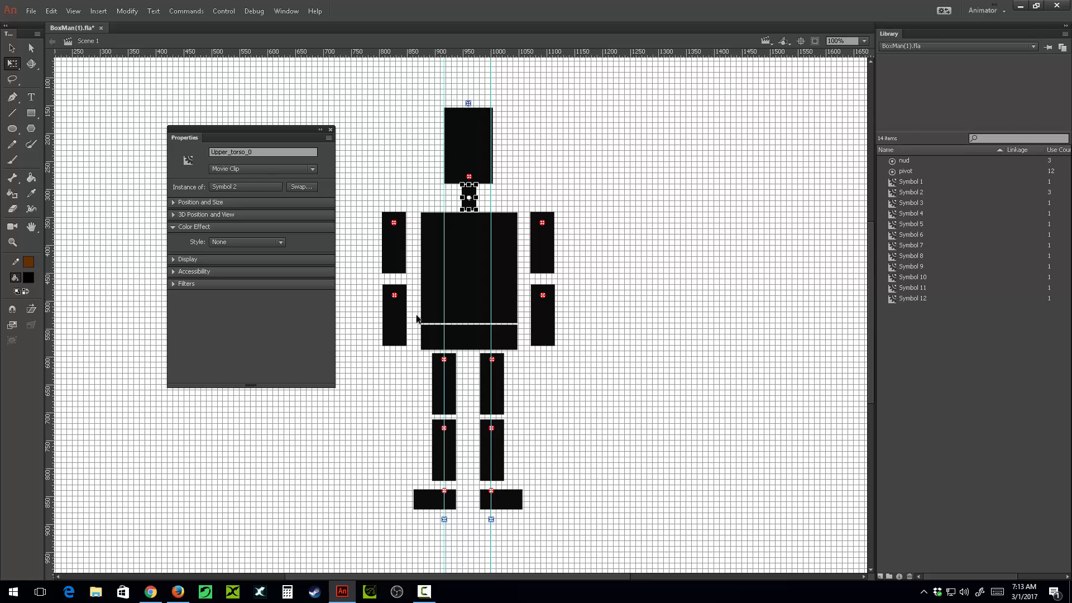
left_click_drag(432, 200, 519, 347)
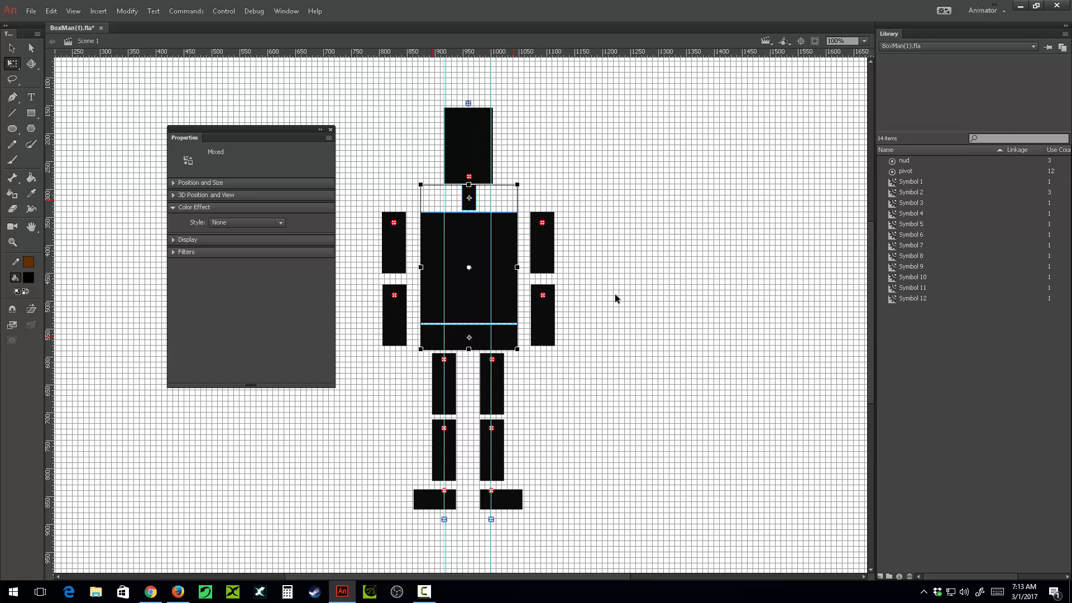
left_click(591, 195)
left_click(474, 198)
left_click(466, 251)
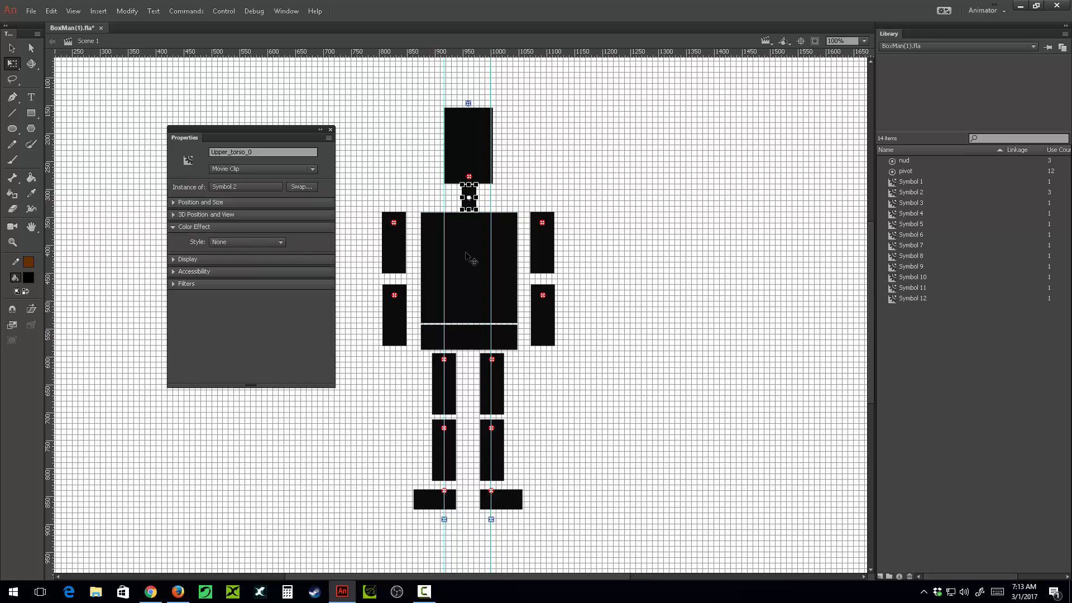
left_click(478, 339)
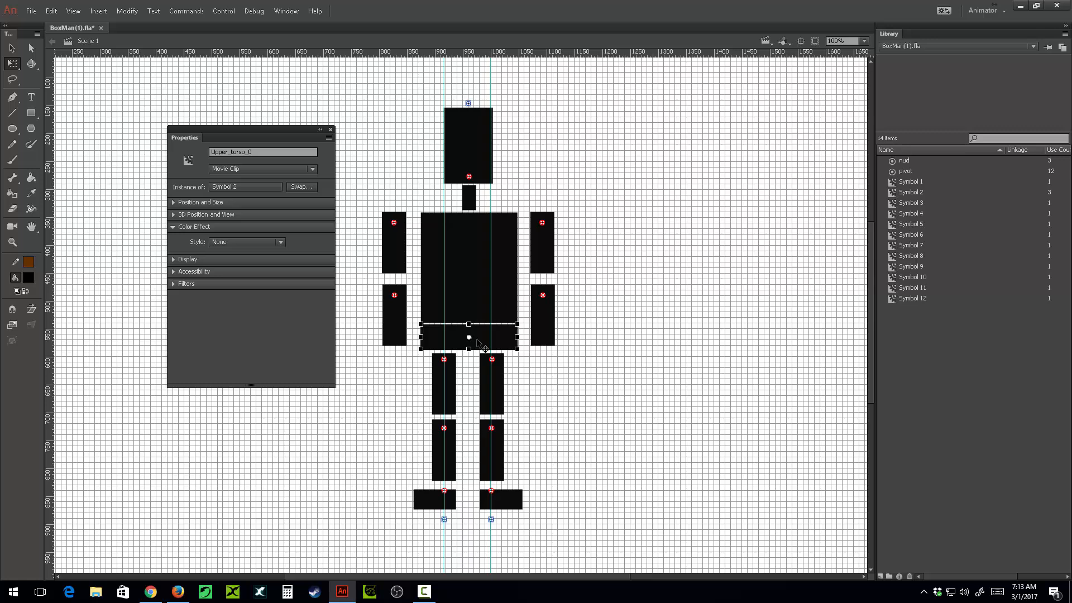
left_click(469, 230)
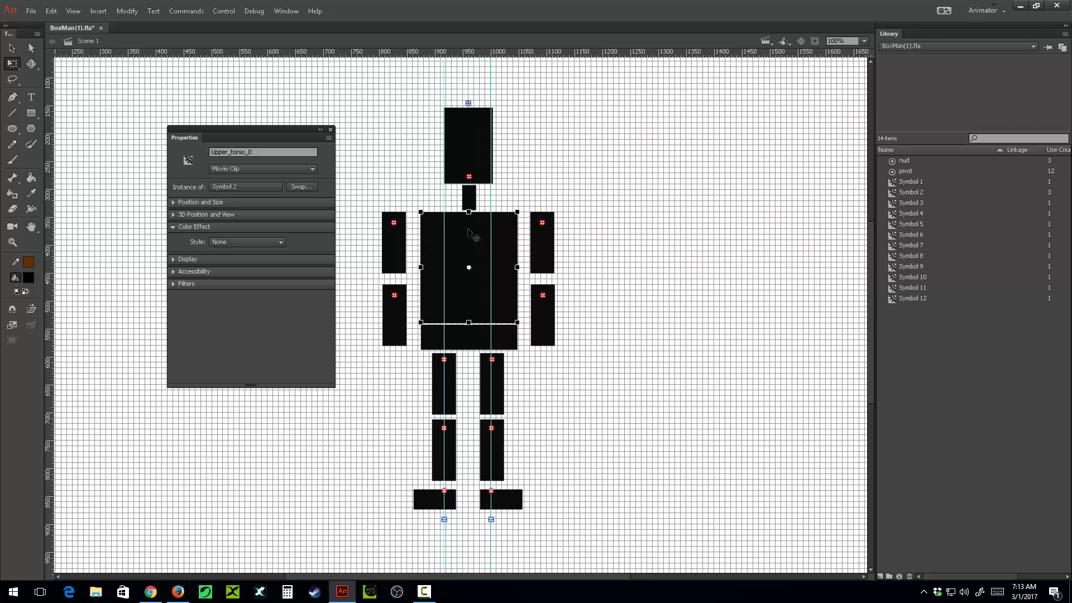
left_click(472, 199)
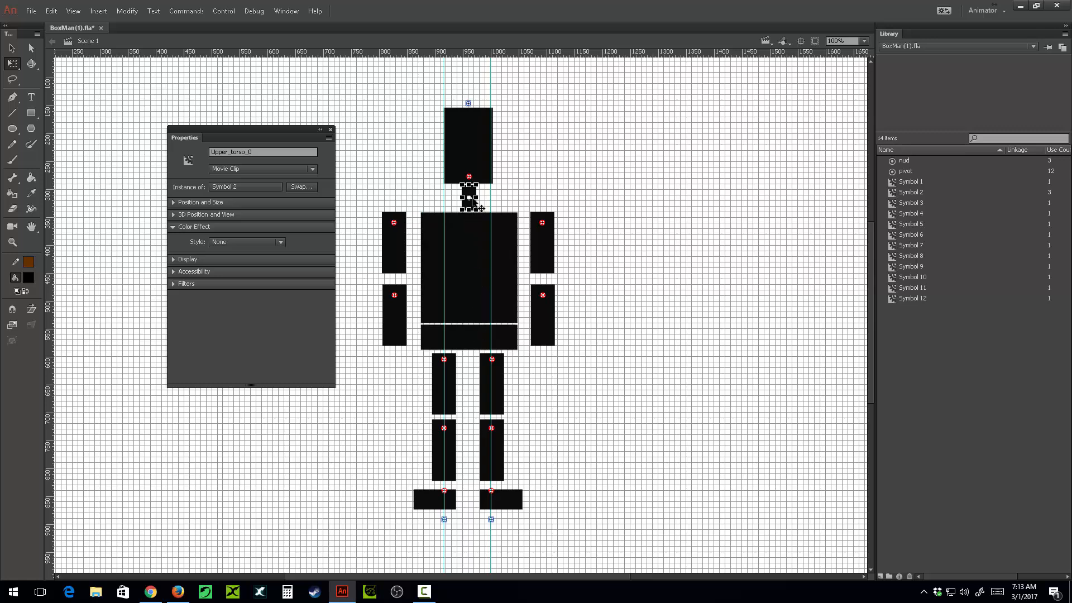
- Clear the instance names of the neck and both torso pieces together with the Puppet Producer extension, and check each piece
left_click(463, 251)
left_click(473, 338, "shift")
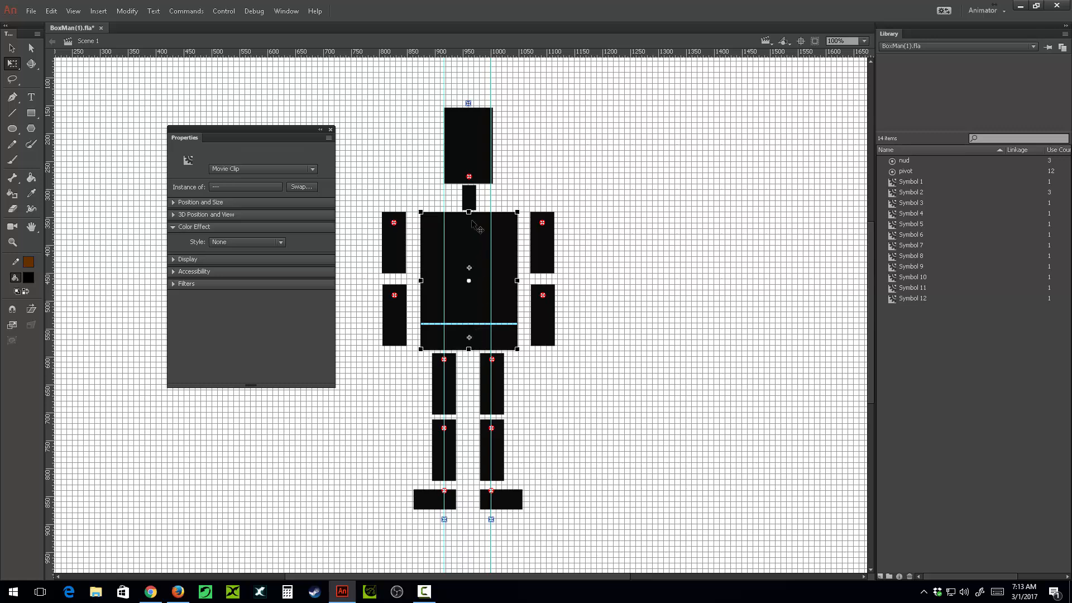
left_click(470, 200, "shift")
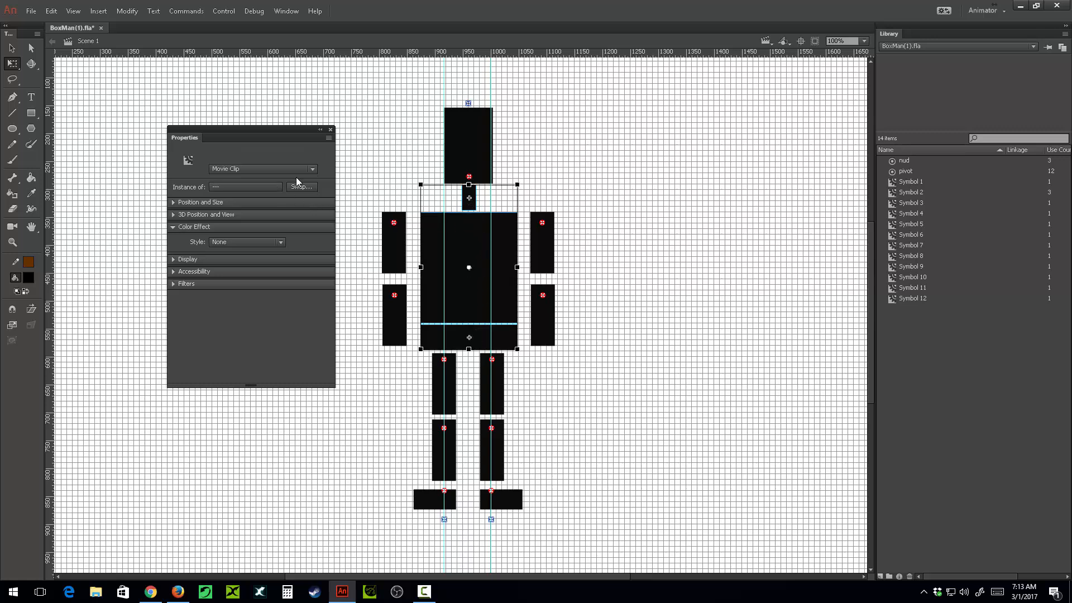
left_click(281, 13)
mouse_move(313, 341)
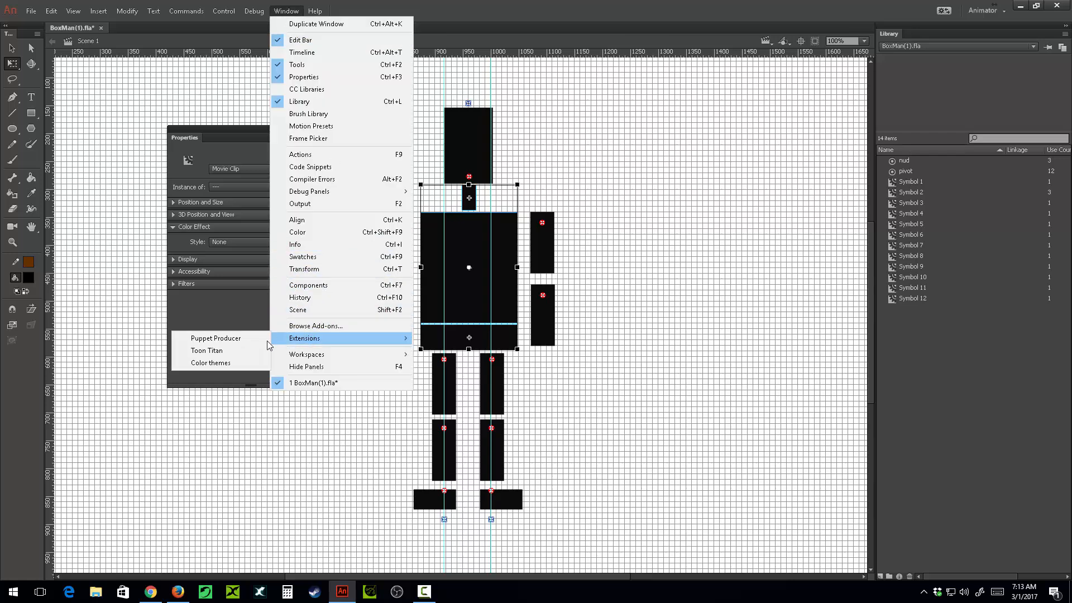
left_click(237, 339)
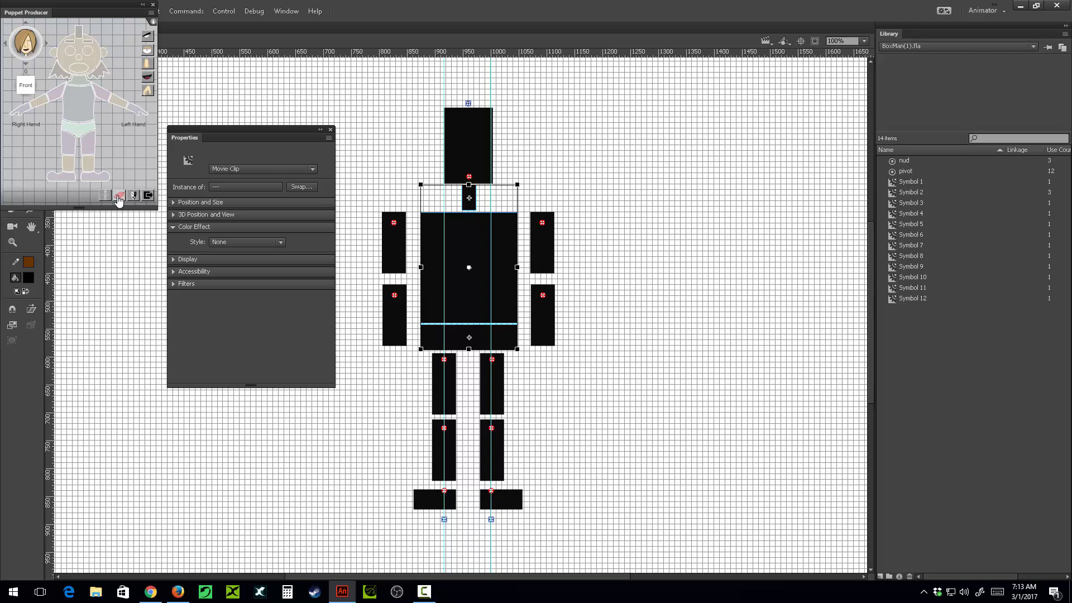
left_click(618, 188)
left_click(468, 199)
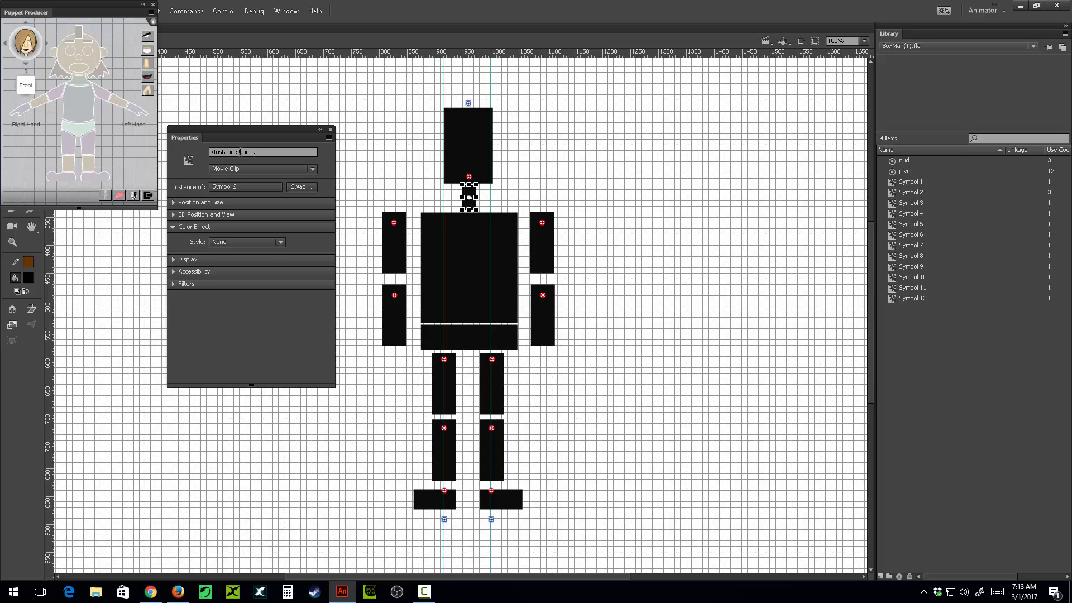
left_click(461, 248)
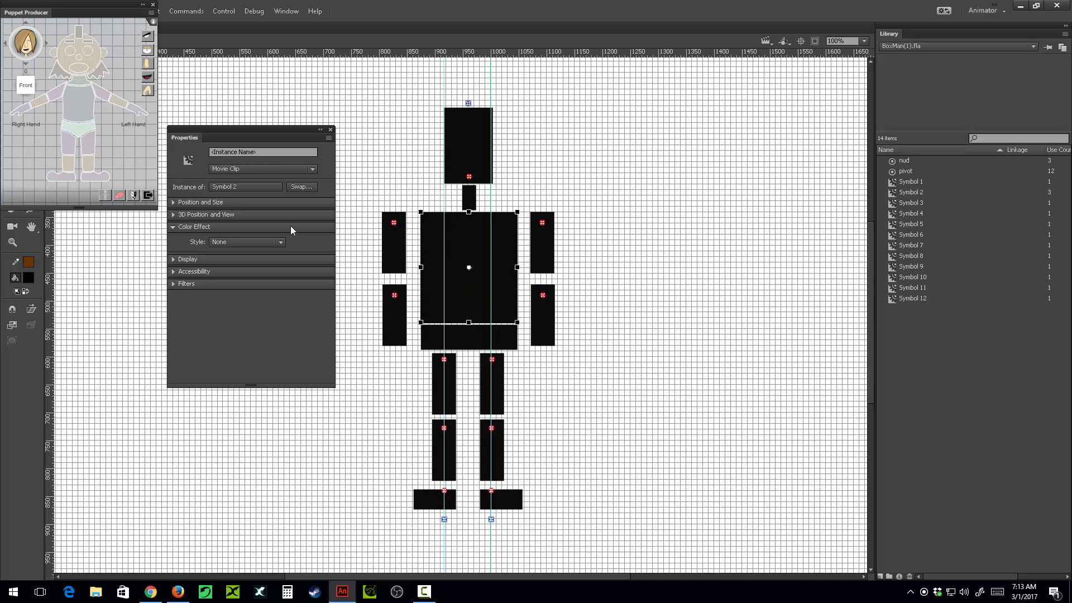
left_click(461, 337)
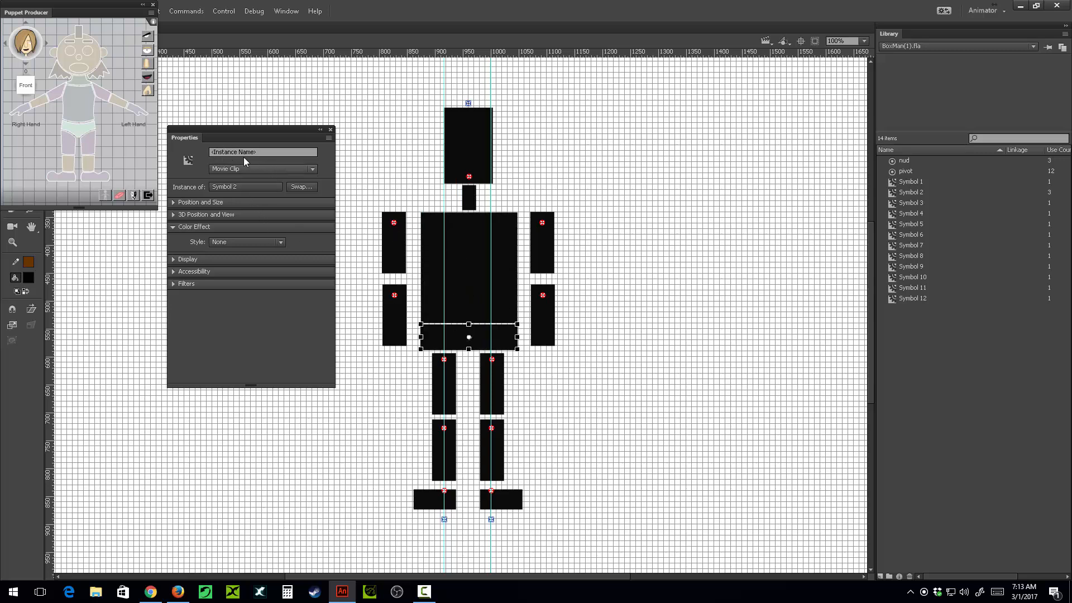
left_click(625, 307)
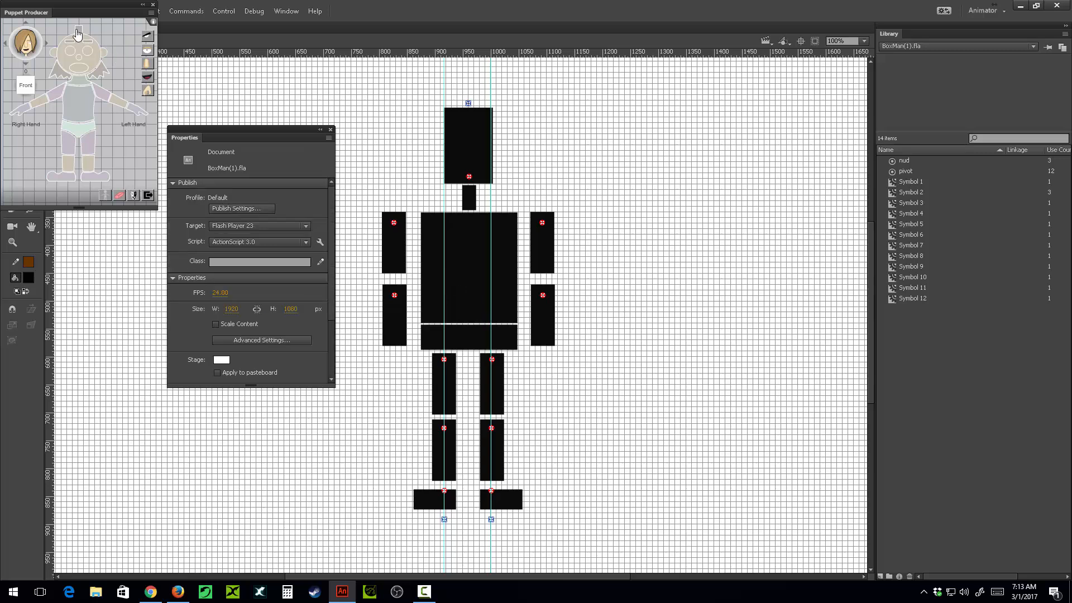
- Place the Puppet Producer panel beside the puppet and show Layer 1 as outlines from the timeline
left_click_drag(35, 16, 683, 122)
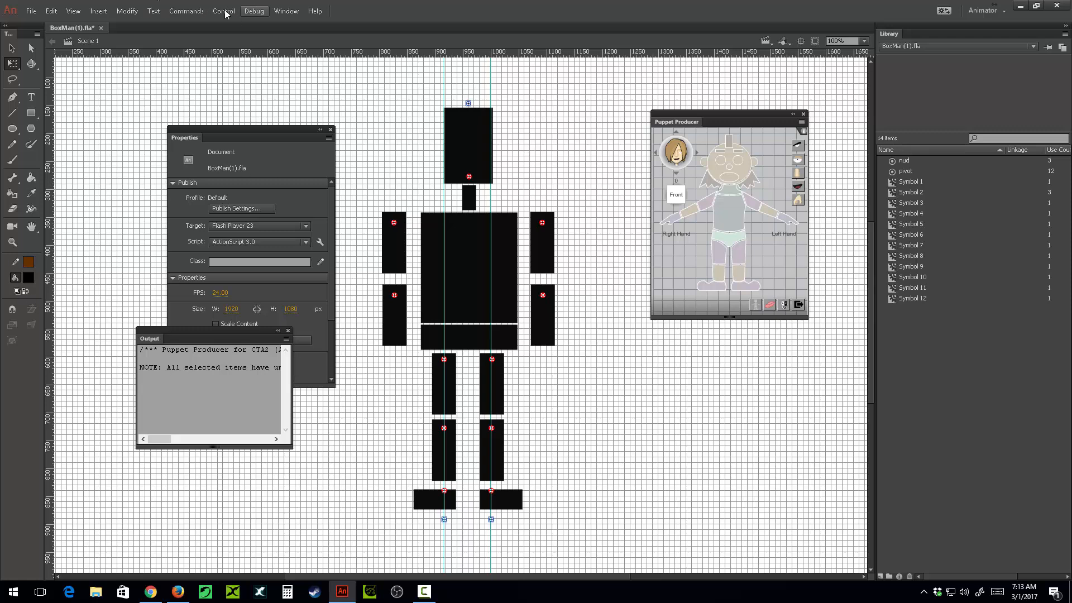
left_click(73, 12)
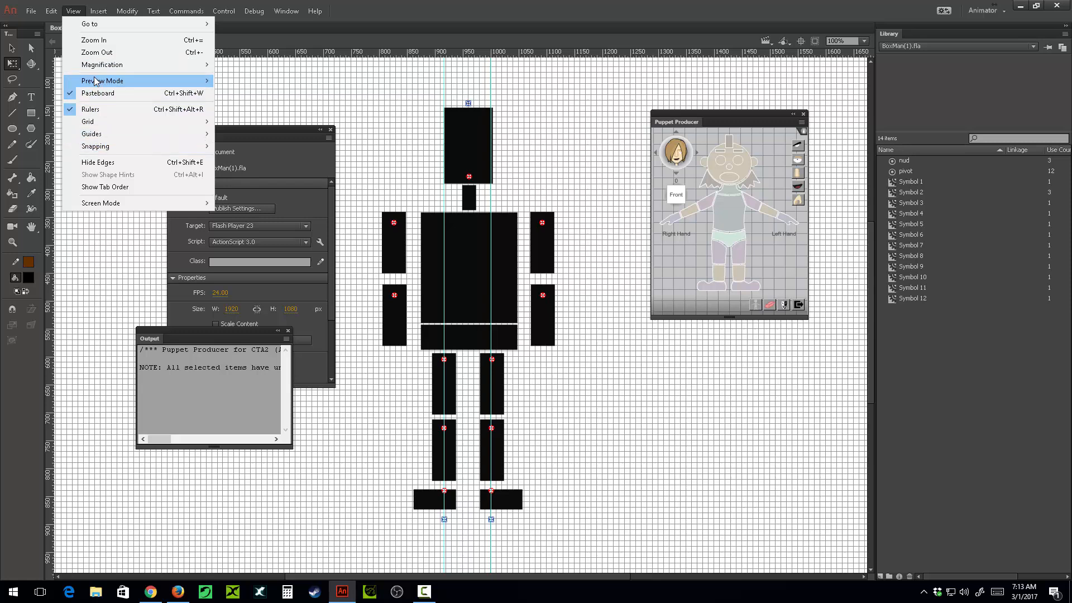
mouse_move(235, 12)
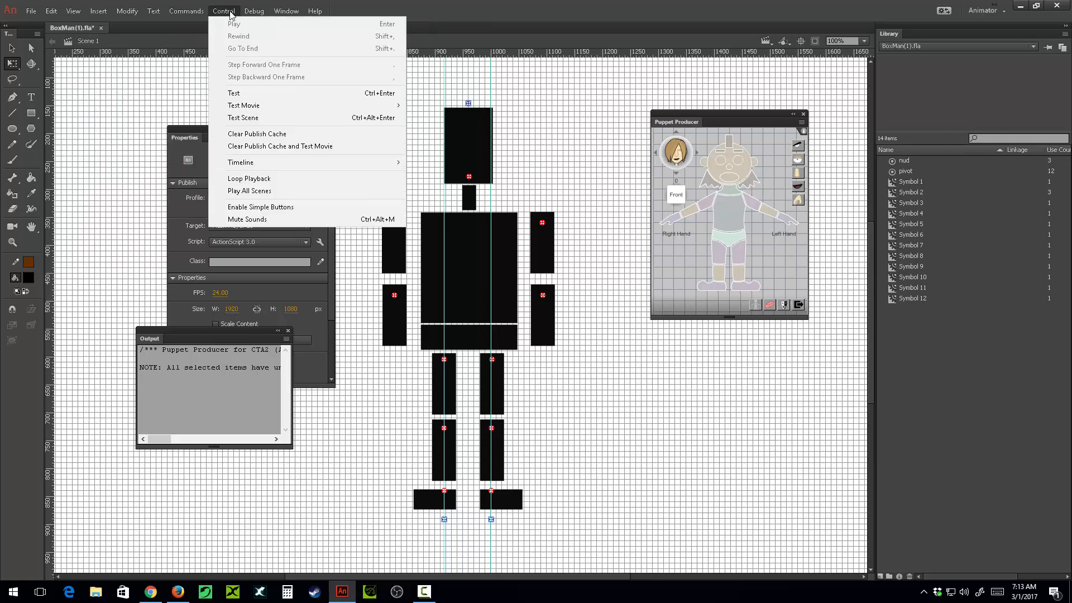
mouse_move(286, 11)
left_click(298, 53)
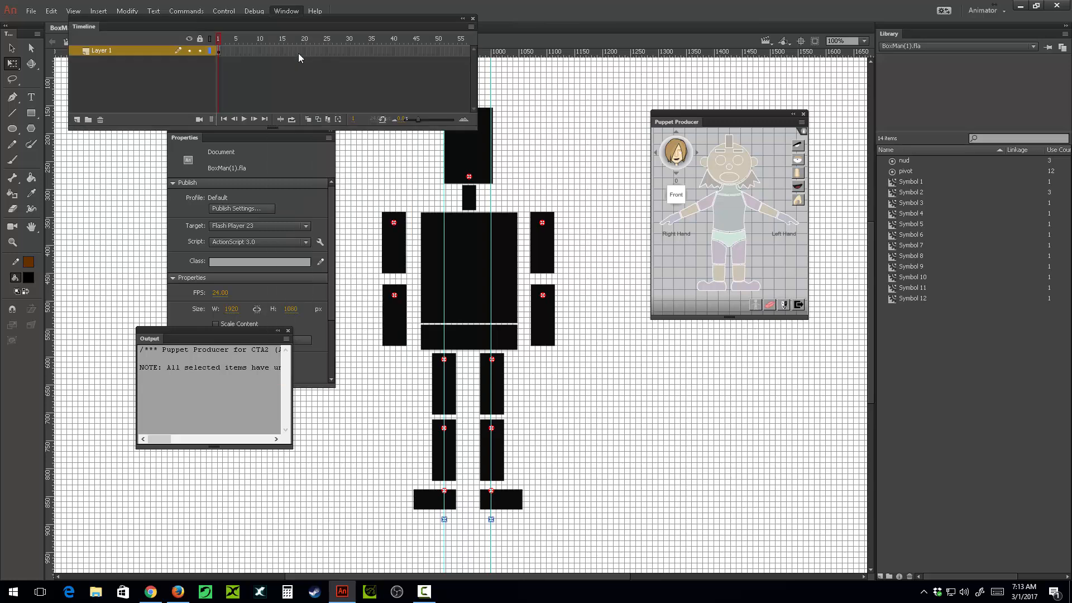
left_click(210, 51)
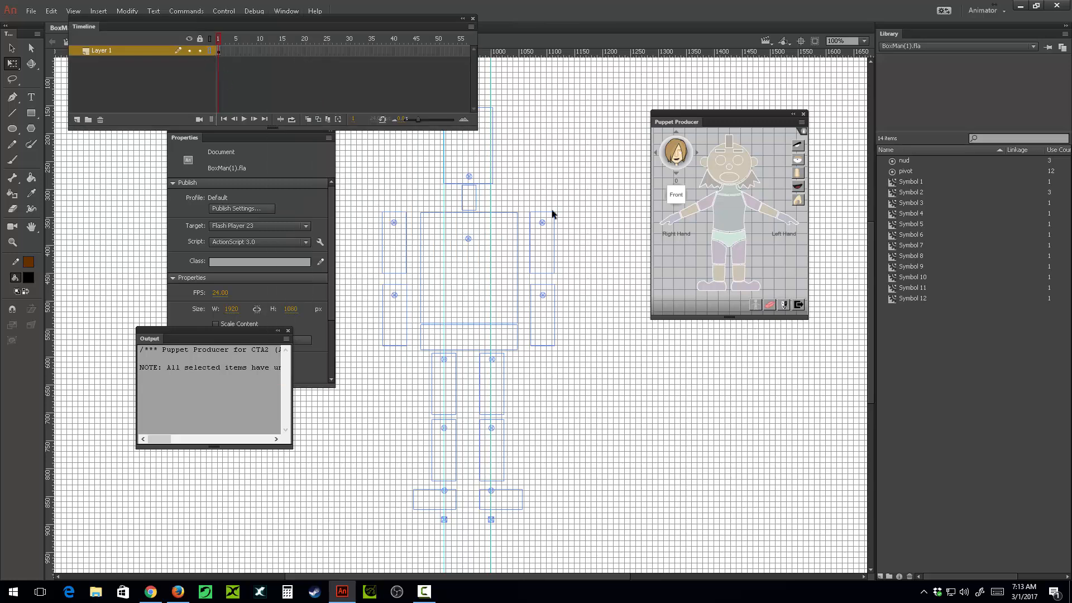
- Put the face_0_pivot marker just above the head's lower edge in place of upper_torso_0_pivot, and delete the upper torso pivot
left_click(466, 239)
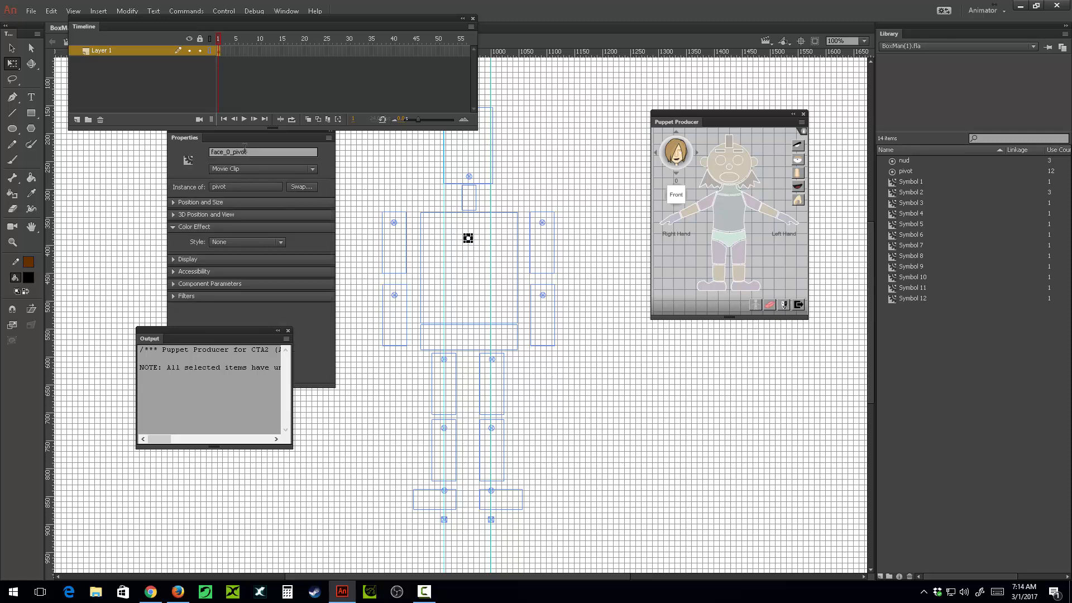
left_click_drag(383, 29, 418, 333)
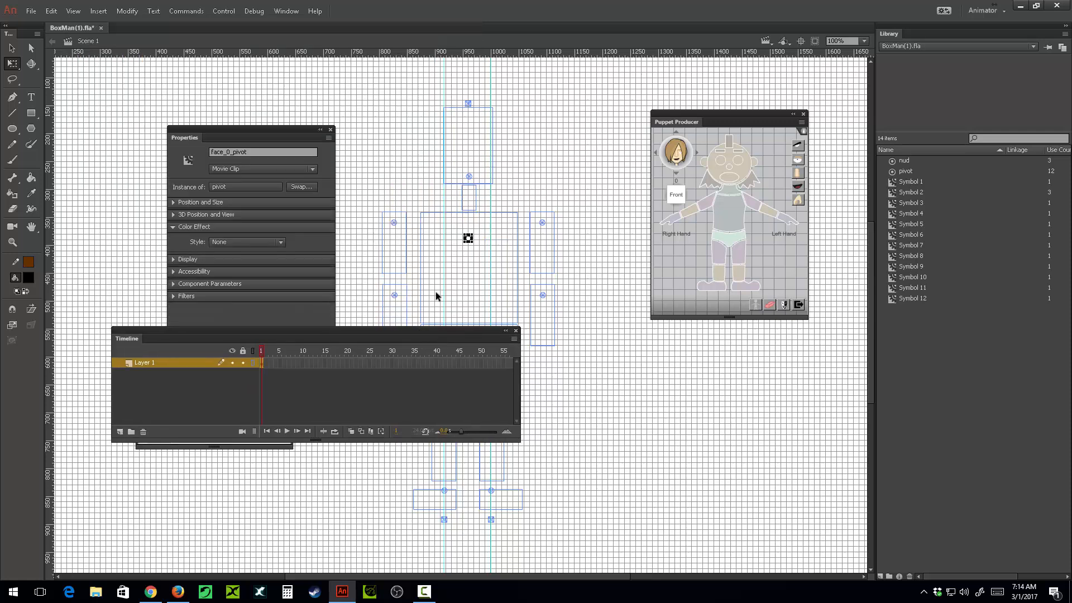
left_click(469, 176)
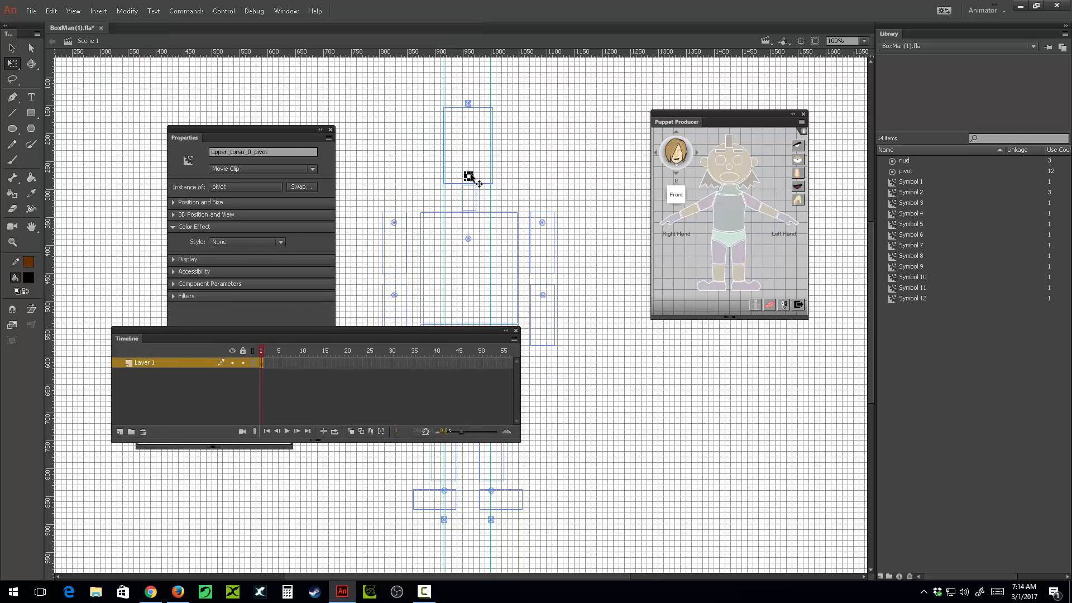
left_click(471, 238)
left_click_drag(470, 177, 537, 191)
left_click_drag(470, 239, 469, 177)
left_click(537, 192)
key("Delete")
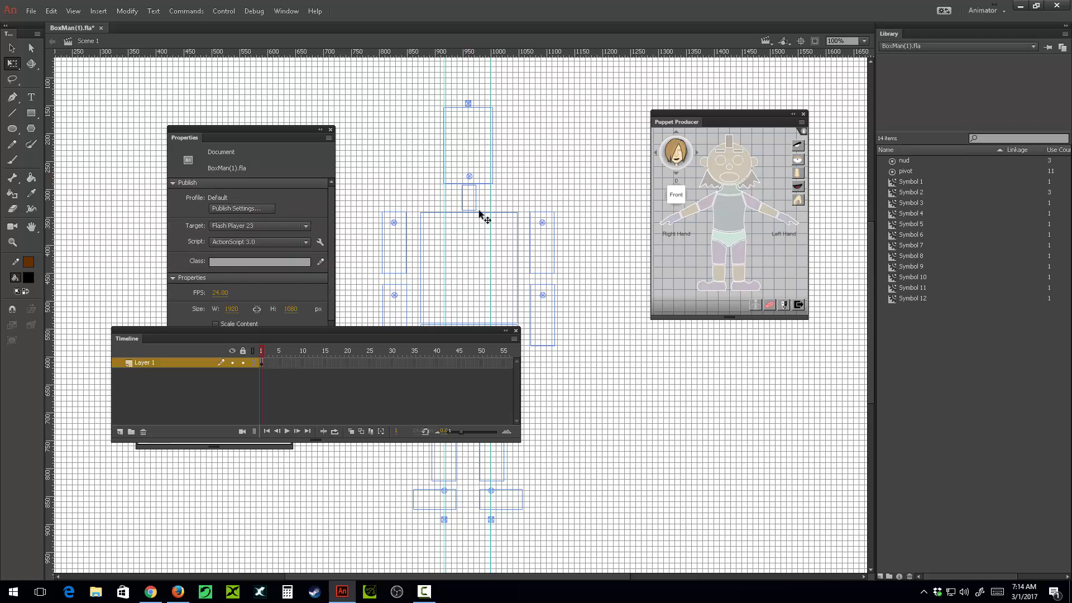
- Turn off the outline display of Layer 1 and assign the small strip below the head as the neck in Puppet Producer
left_click_drag(467, 330, 939, 424)
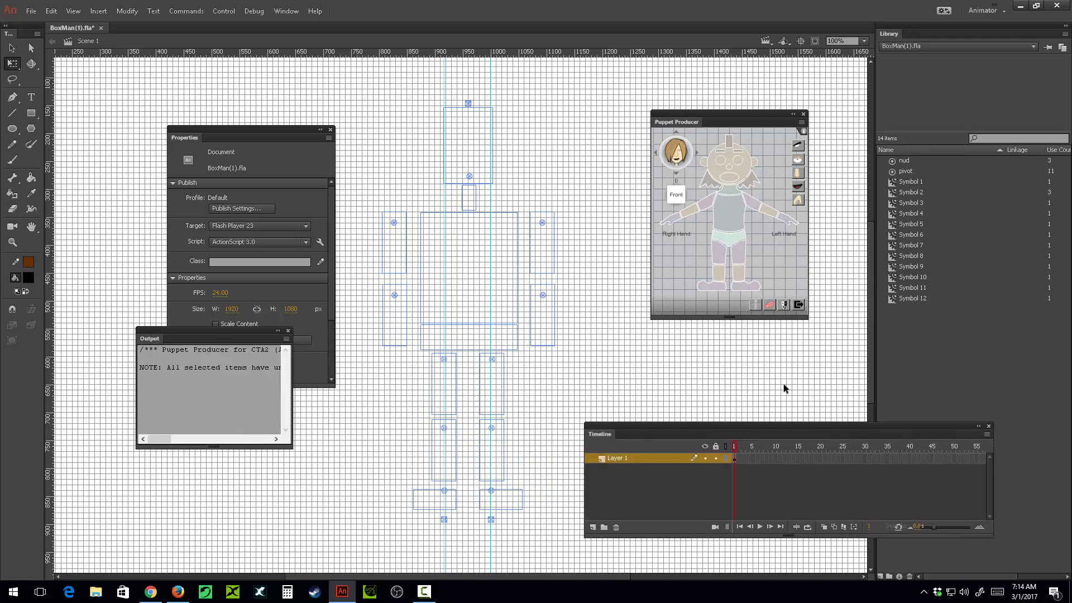
left_click(725, 458)
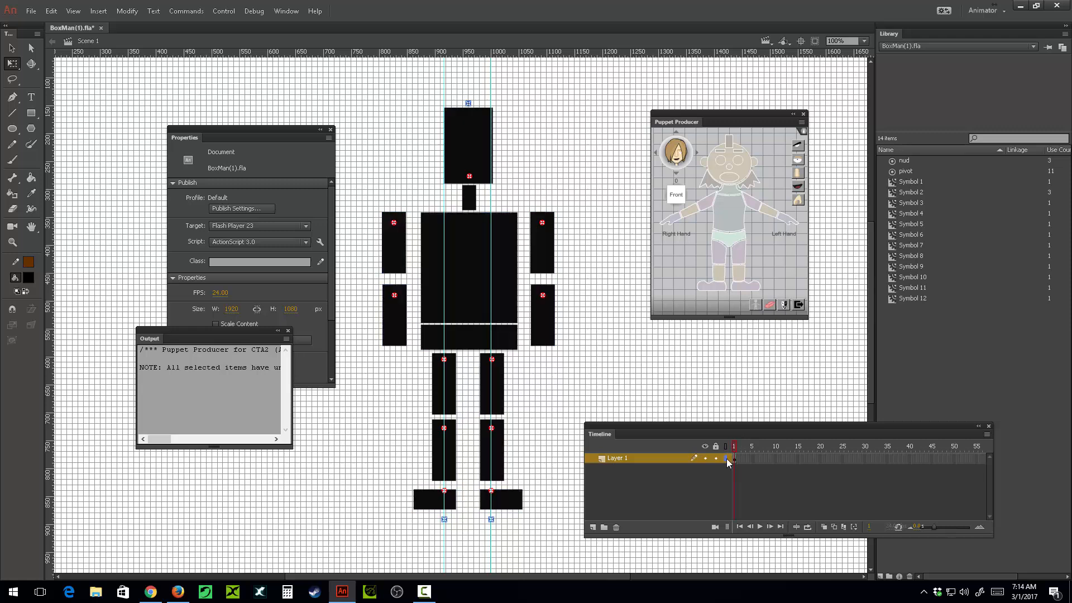
left_click(470, 204)
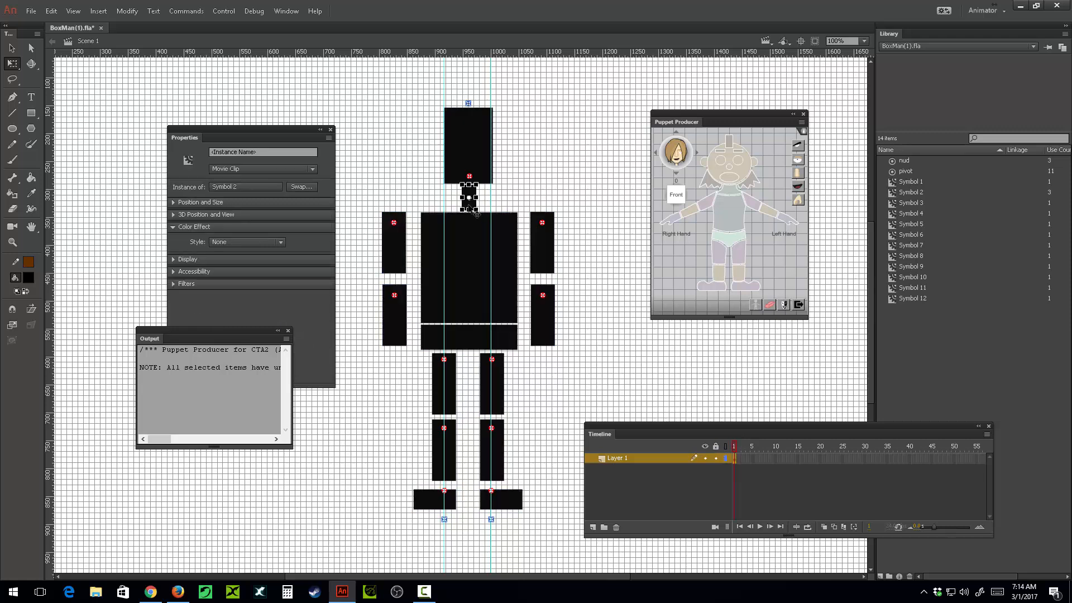
left_click(729, 195)
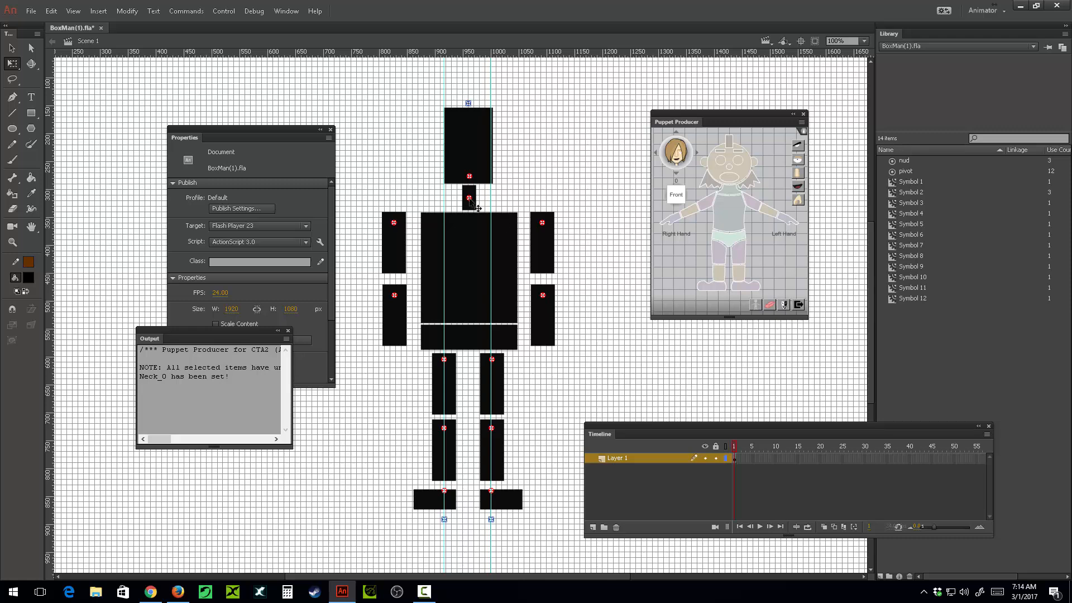
left_click(475, 250)
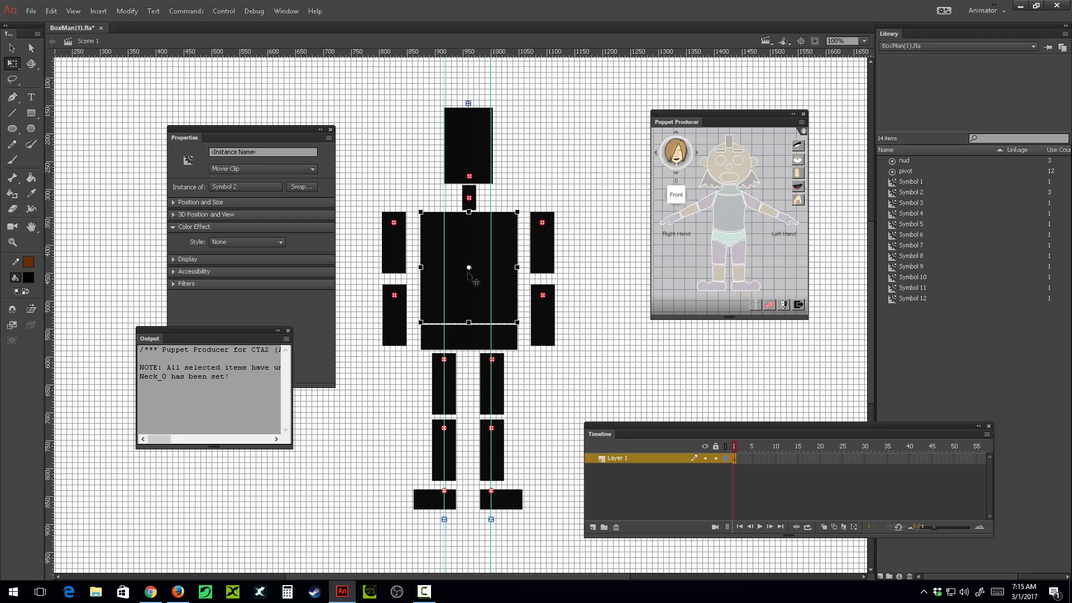
- Move the neck_0_pivot marker straight down from the neck's center to its lower end
left_click(469, 198)
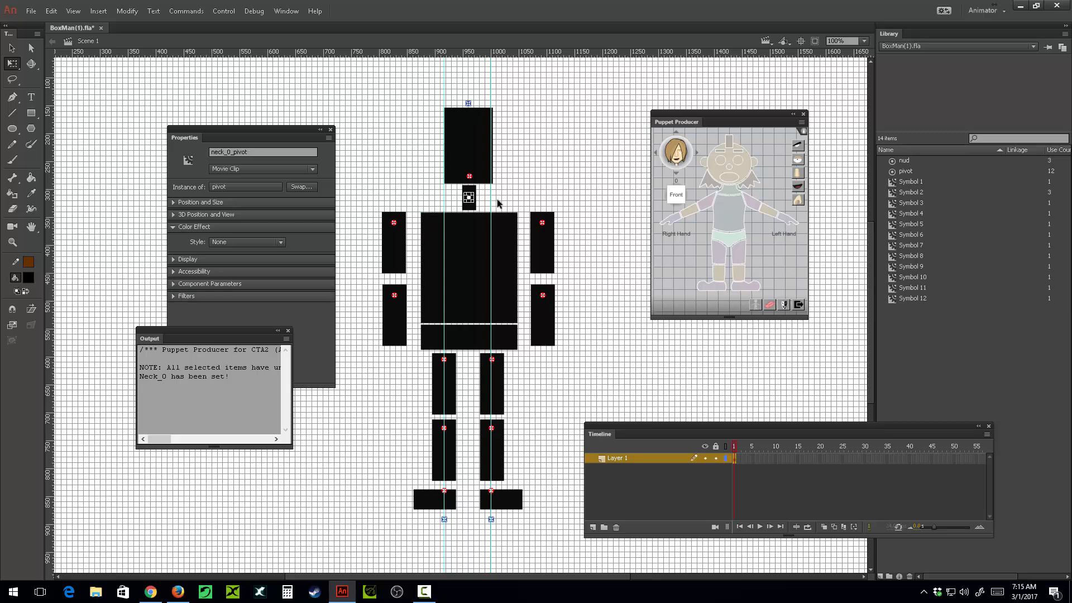
key("Down")
key("Down")
key("Down")
key("Down")
key("Down")
key("Down")
key("Down")
key("Down")
key("Down")
key("Down")
key("Down")
key("Down")
key("Down")
left_click(506, 206)
- Try rotating the neck slightly around its pivot, and undo the rotation
left_click(475, 197)
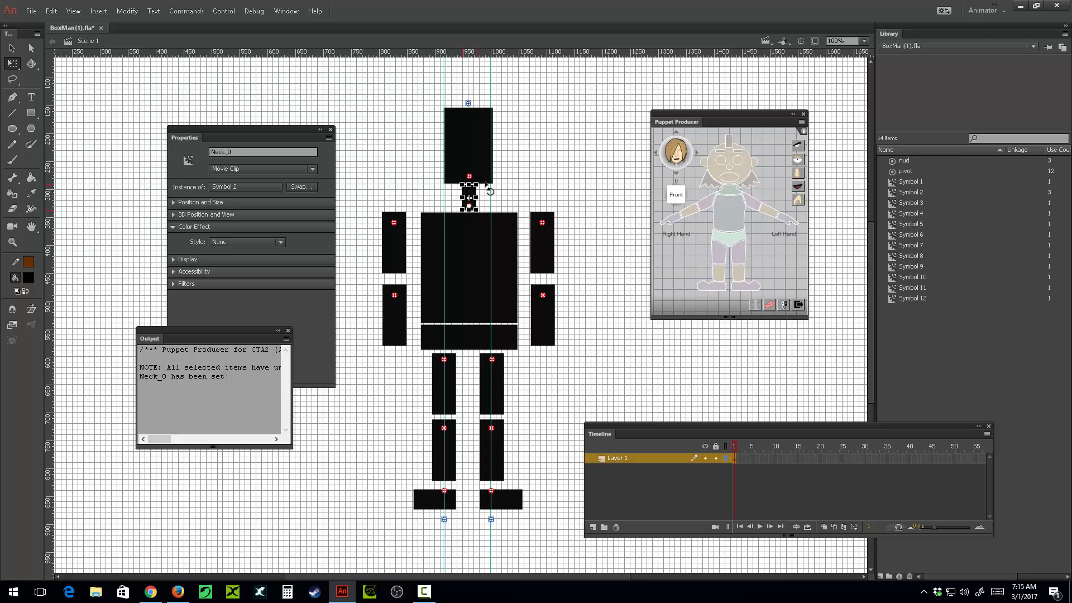
mouse_move(485, 183)
left_mouse_down()
mouse_move(519, 210)
mouse_move(433, 186)
mouse_move(494, 183)
left_mouse_up()
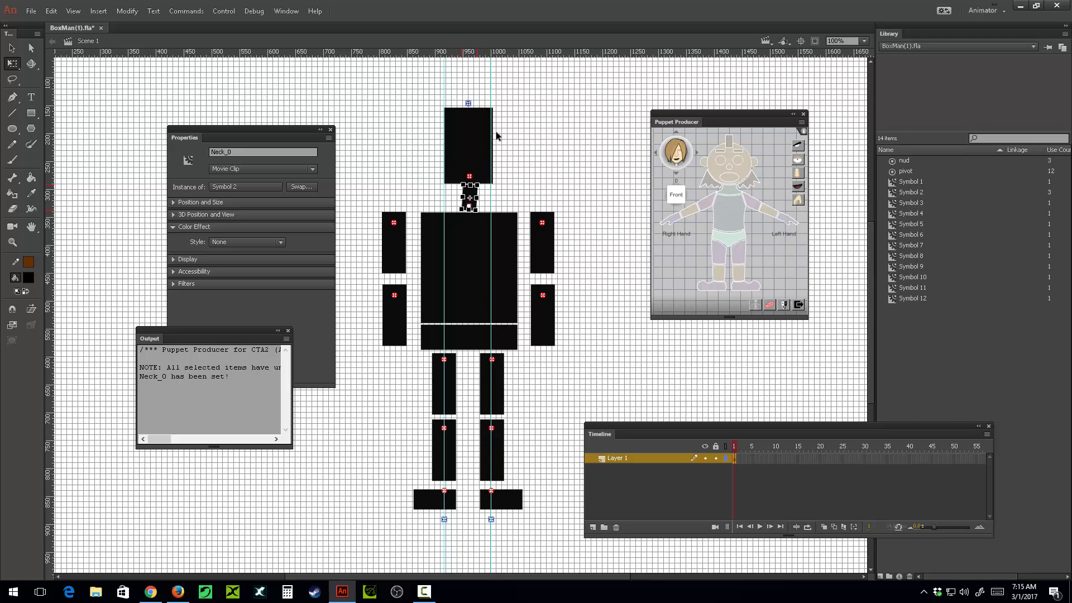
key("ctrl+z")
left_click(507, 172)
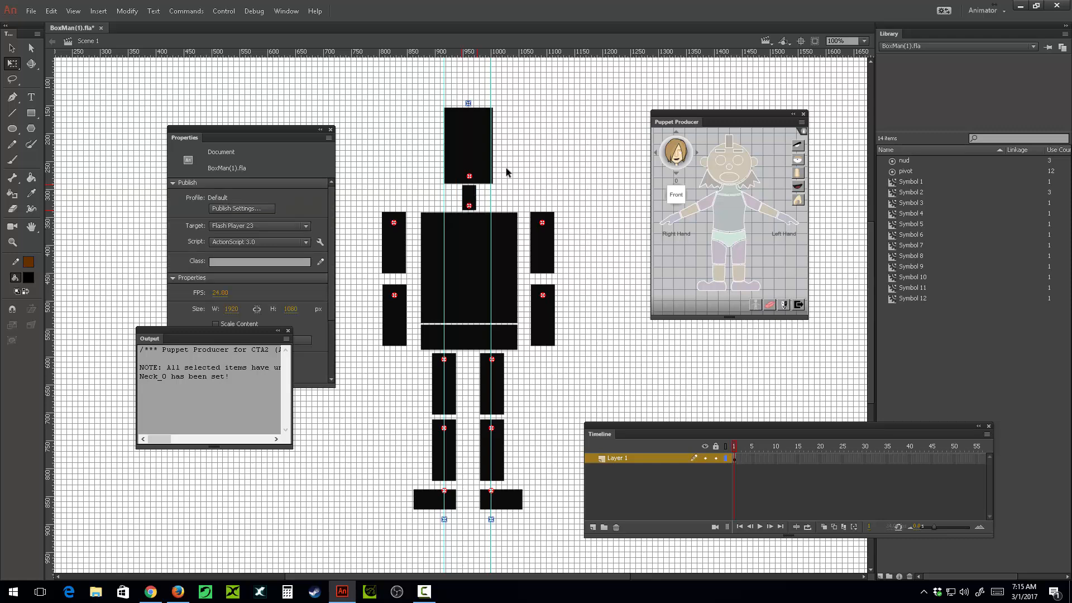
- Assign the large torso block as the upper torso in Puppet Producer and move its pivot straight down near the block's lower edge
left_click(474, 246)
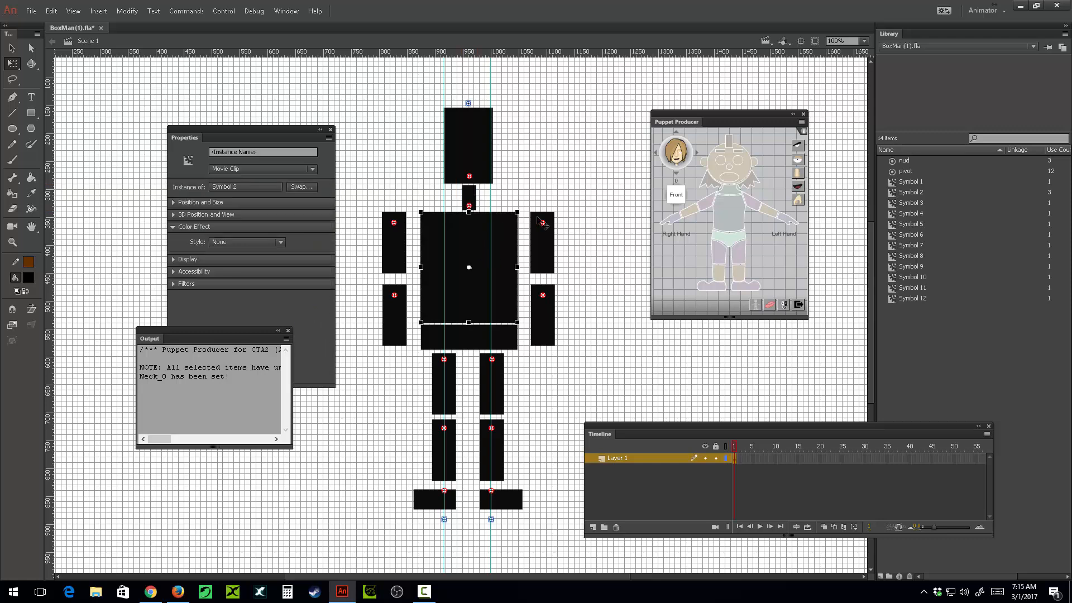
left_click(733, 218)
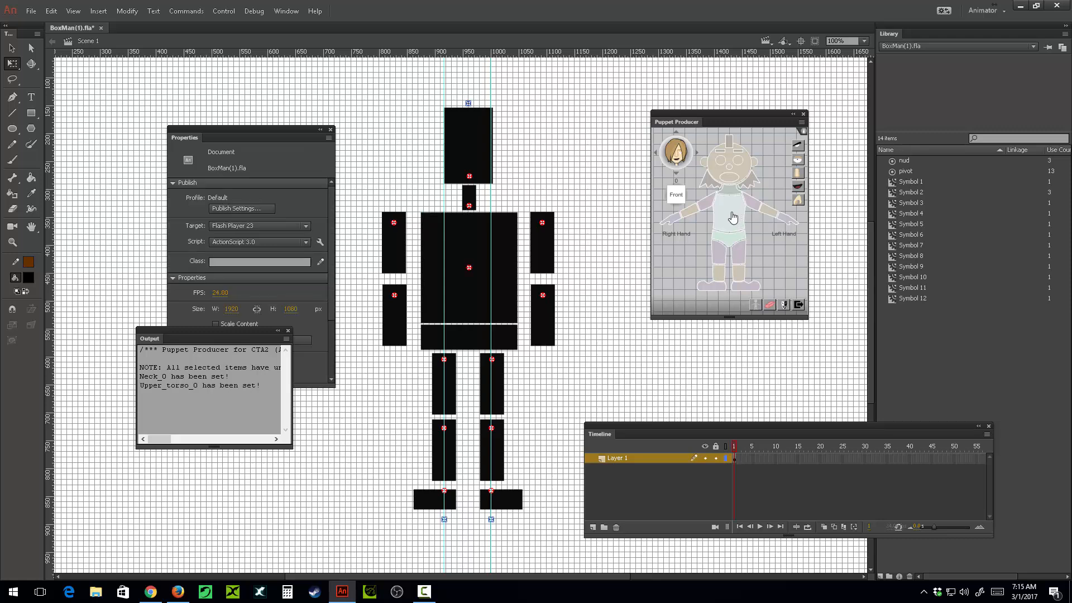
left_click(469, 269)
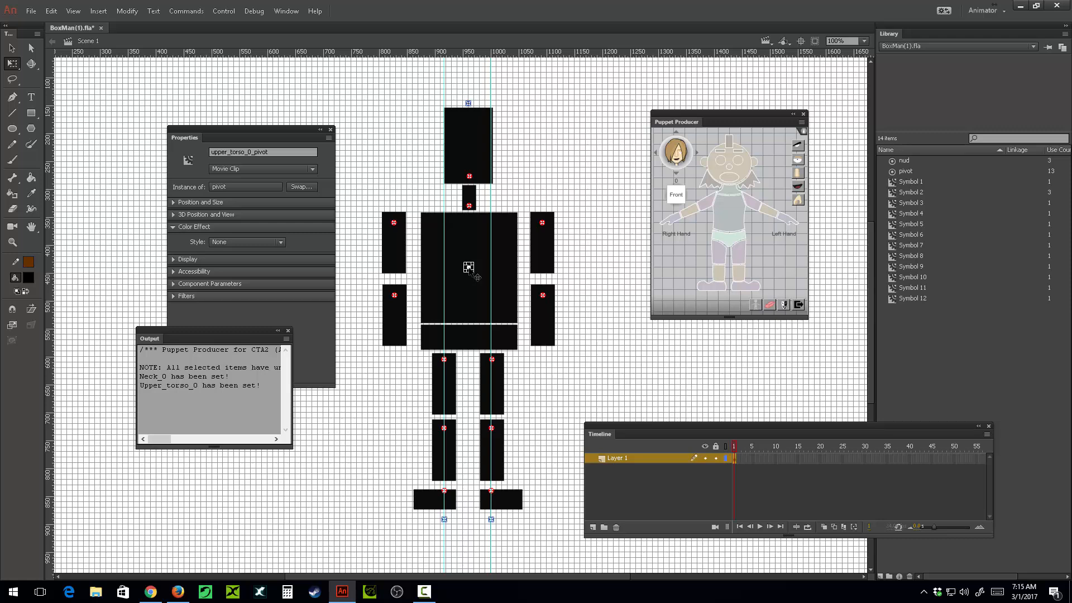
key("shift+Down")
key("shift+Down")
key("shift+Down")
key("shift+Down")
key("shift+Down")
key("shift+Down")
key("shift+Down")
key("shift+Down")
key("shift+Down")
- Fine-adjust the upper_torso_0_pivot marker so it sits at the upper edge of the gap between the two torso blocks
key("ctrl+equal")
key("ctrl+equal")
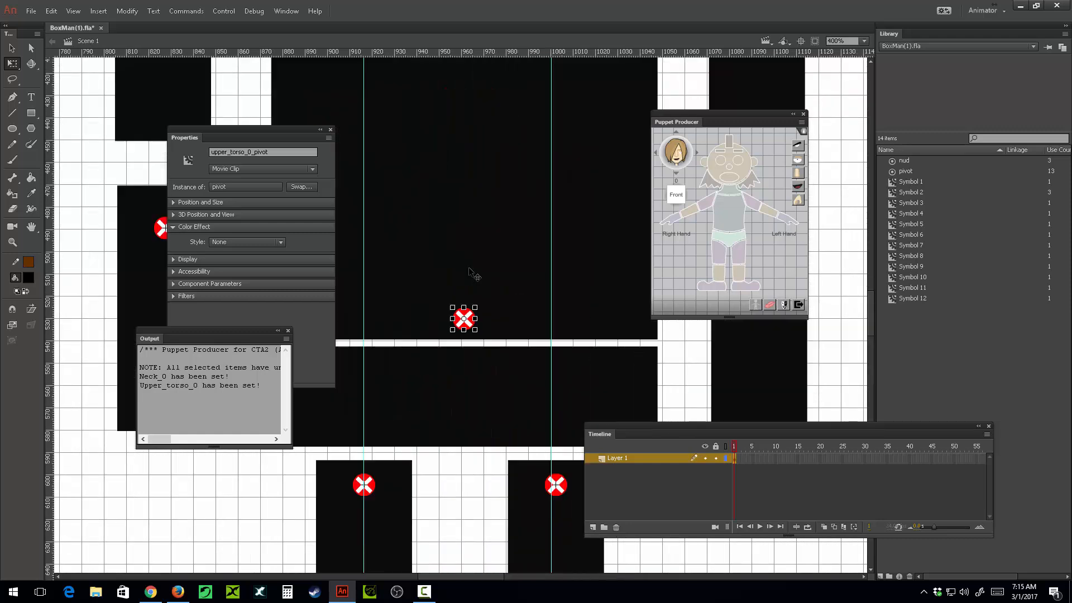
key("Down")
key("Down")
key("Down")
key("Down")
key("Down")
key("Down")
key("Down")
key("Down")
key("Down")
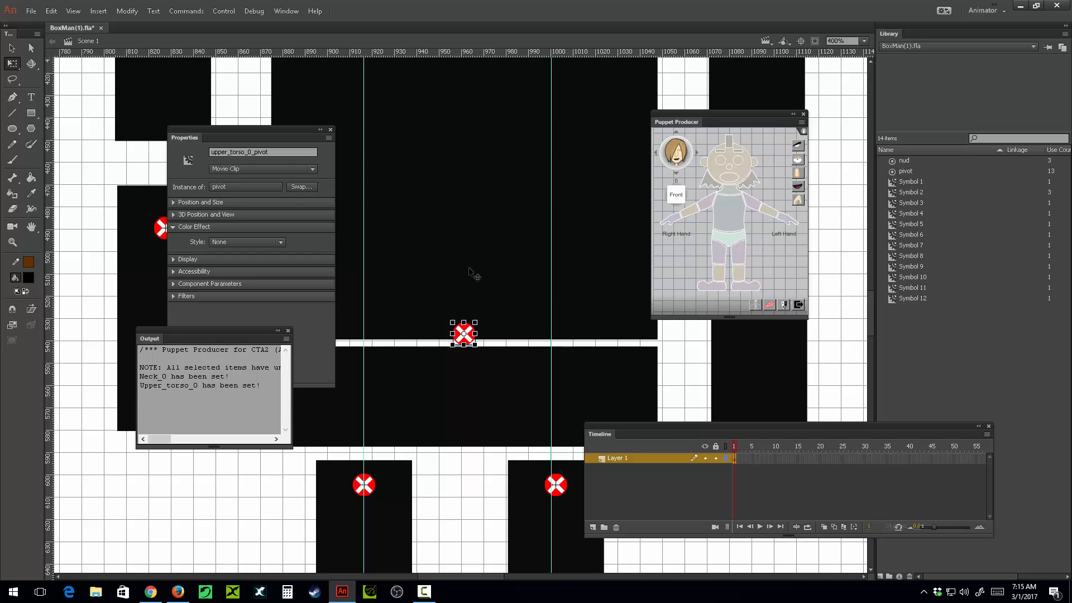
key("Up")
key("Up")
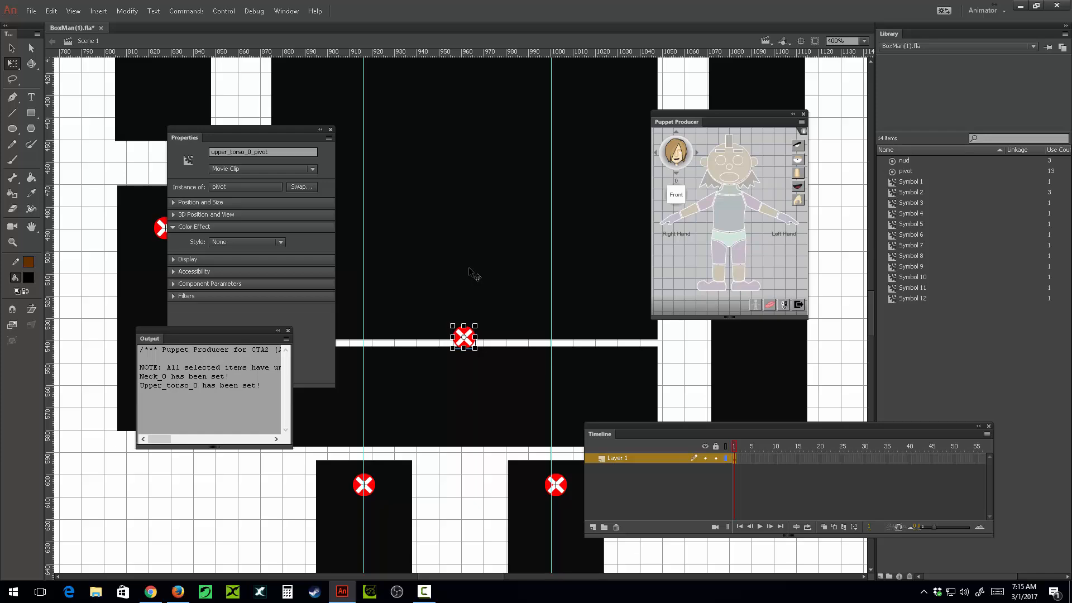
key("ctrl+1")
key("ctrl+F9")
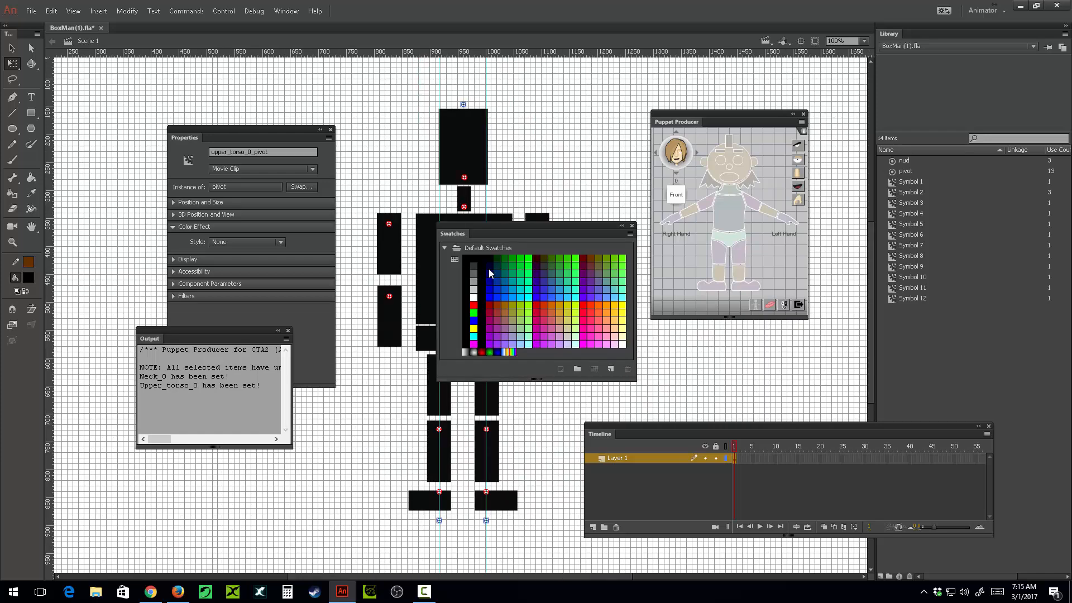
left_click(632, 225)
left_click(606, 192)
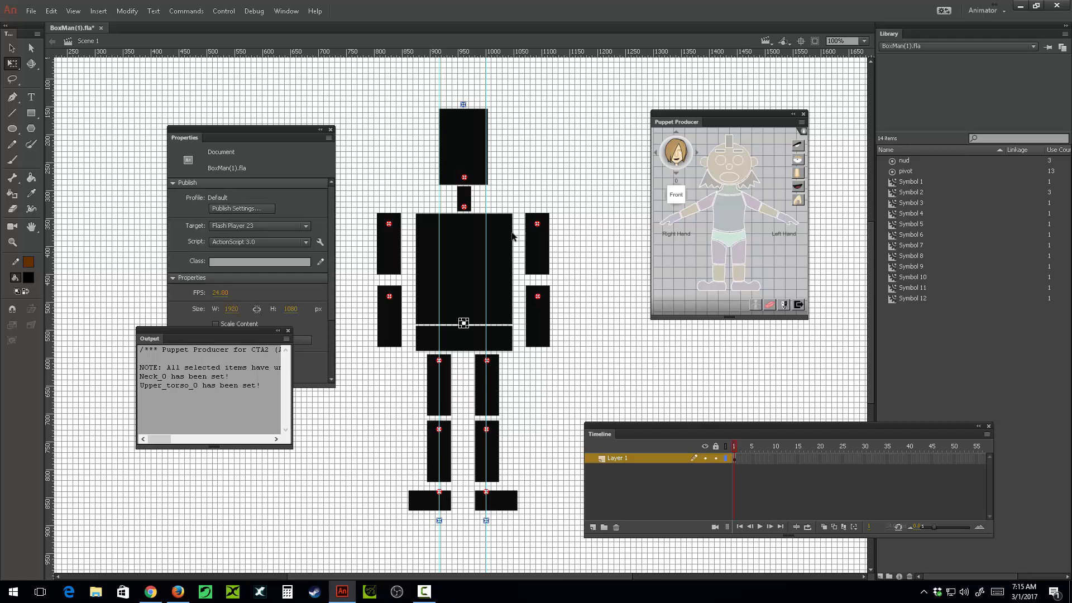
- Try rotating the upper torso block, and undo the rotation
left_click(475, 255)
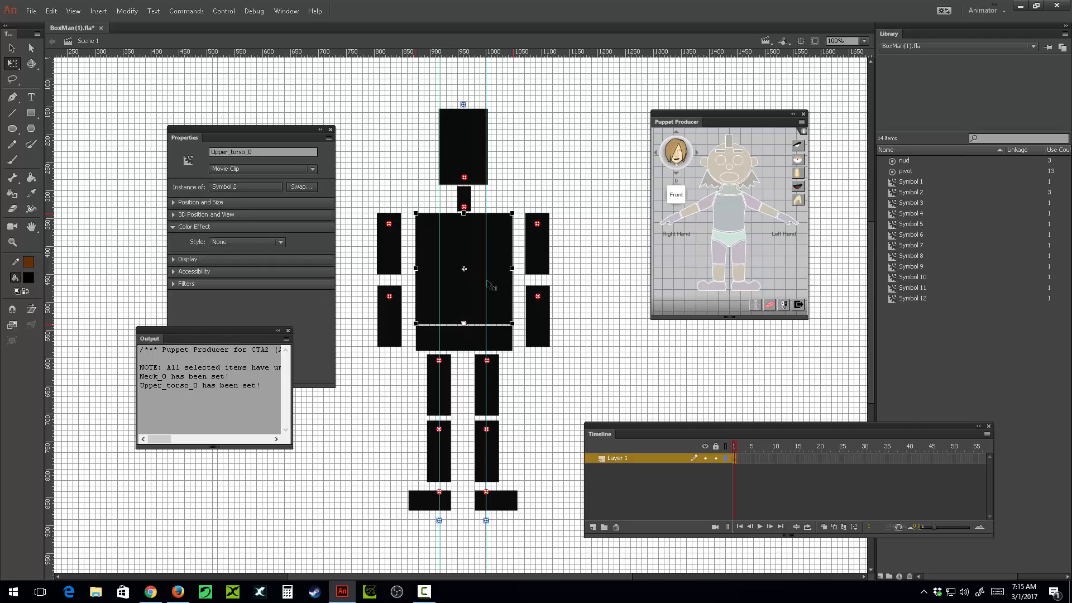
left_click_drag(527, 216, 455, 225)
key("ctrl+z")
- Assign the narrow block below the upper torso as the lower torso in Puppet Producer
left_click(572, 241)
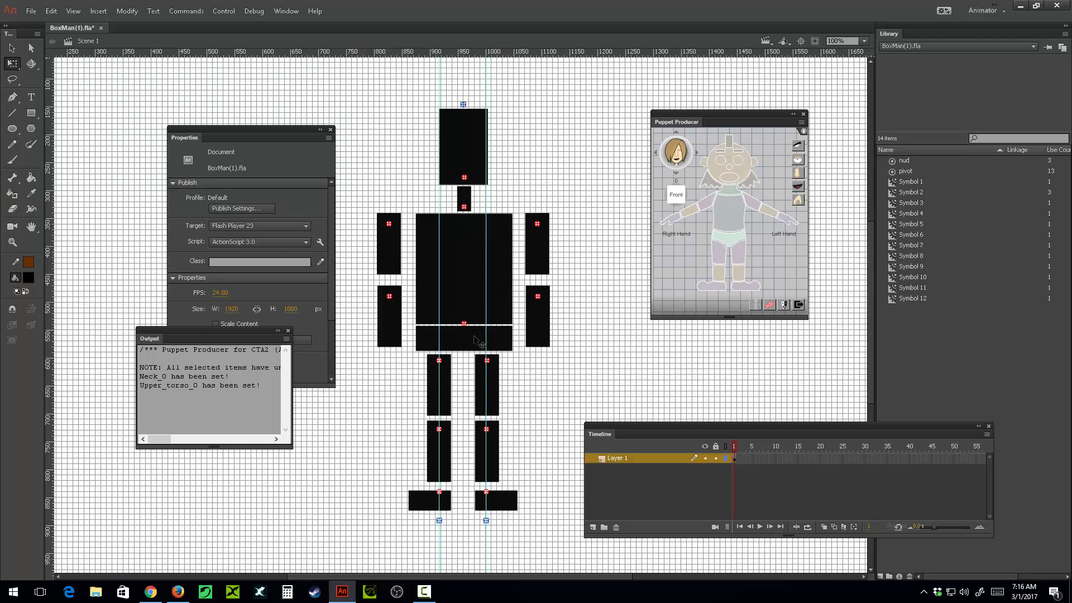
left_click(469, 339)
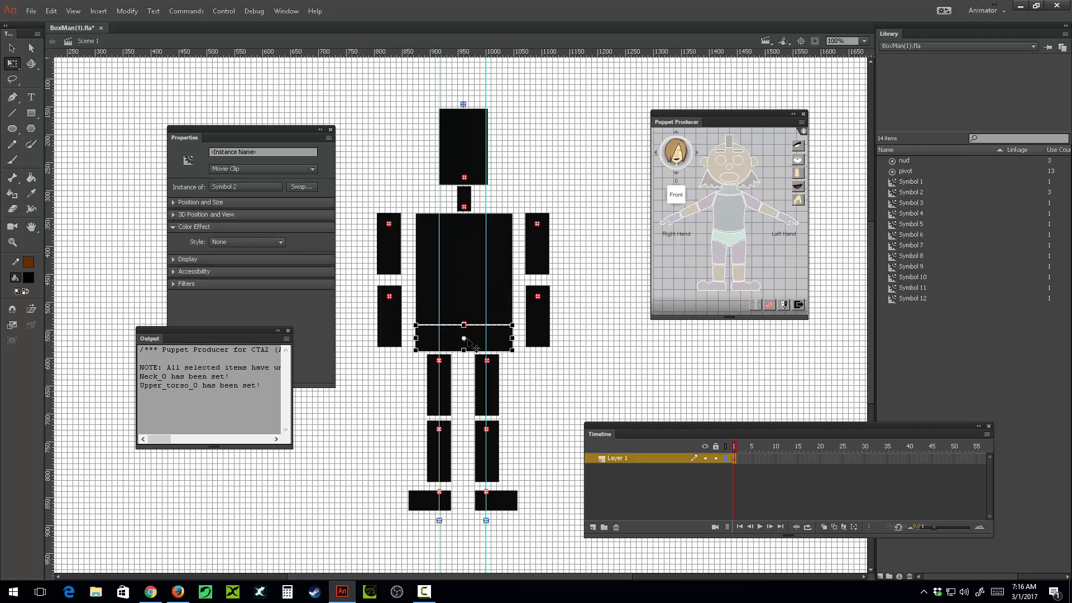
left_click(731, 243)
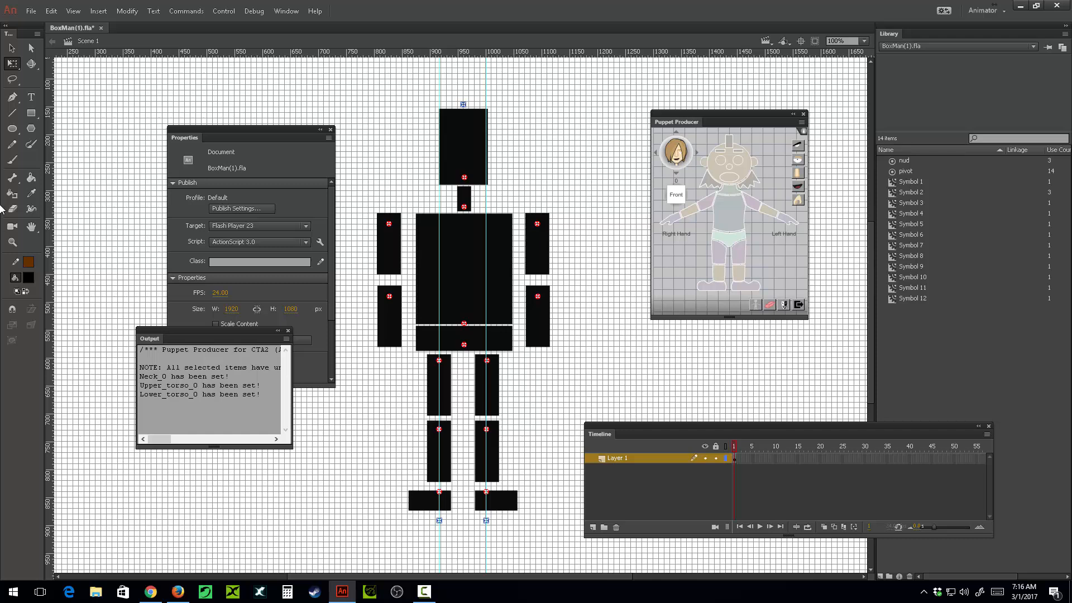
- Draw a small rectangle with a dark teal fill below each lower arm to serve as the hands
left_click(31, 112)
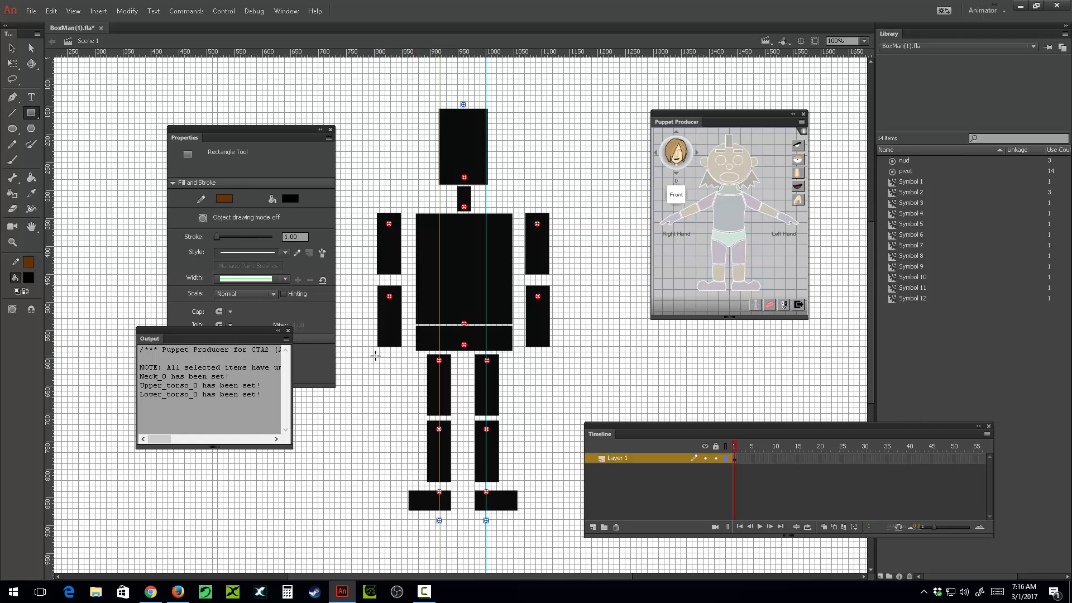
left_click(29, 277)
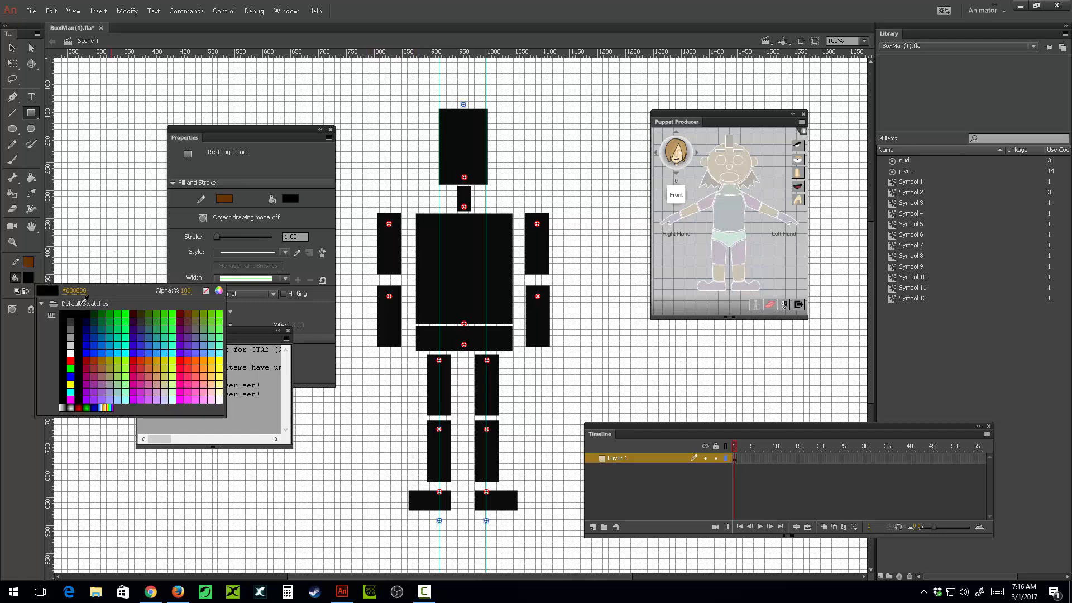
left_click(87, 316)
left_click(28, 278)
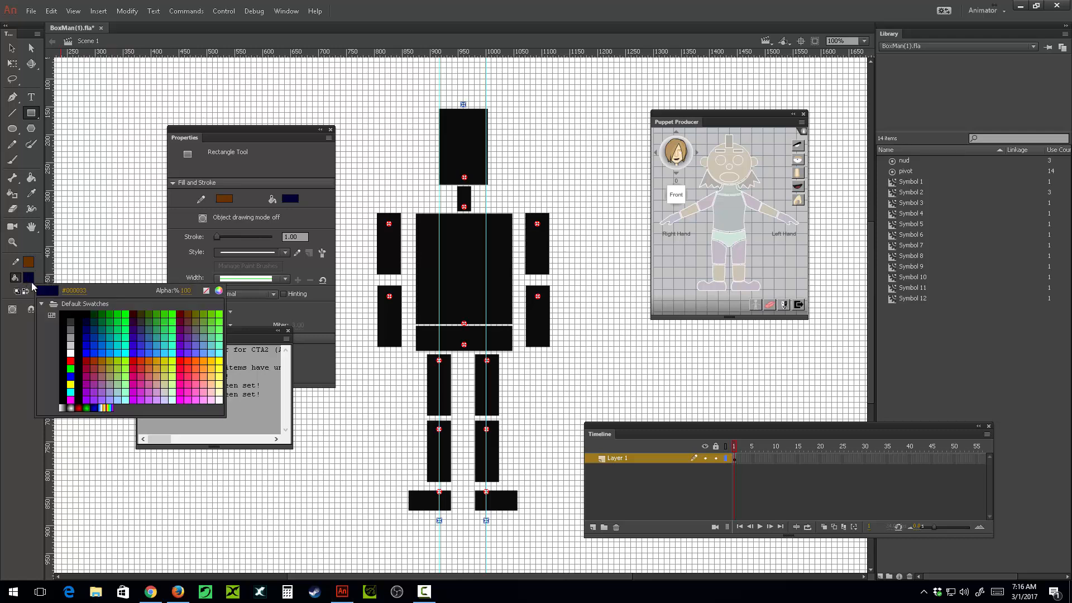
left_click(100, 317)
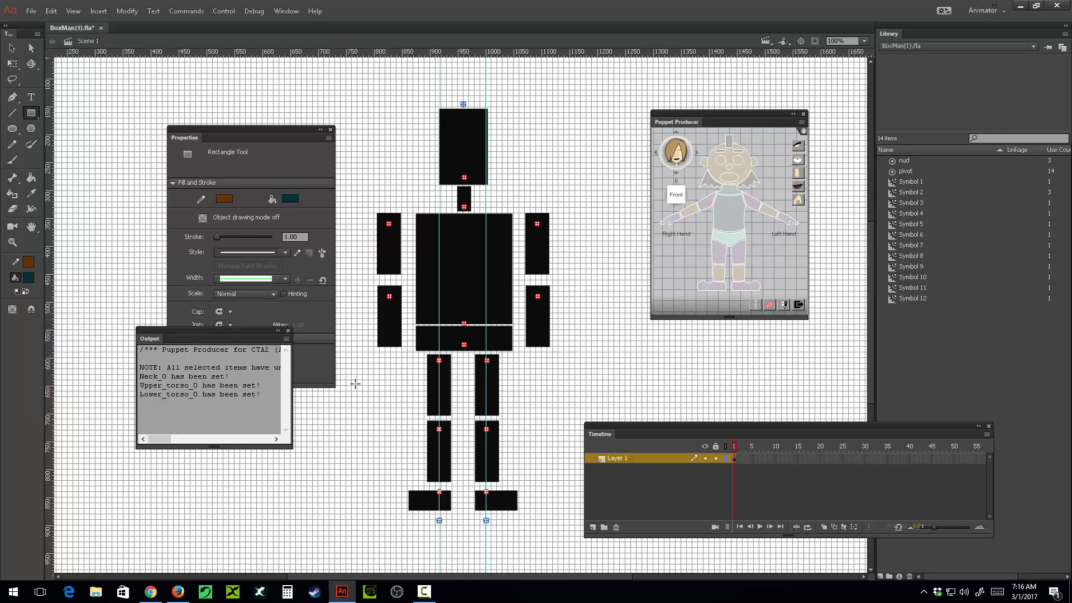
left_click_drag(379, 356, 401, 374)
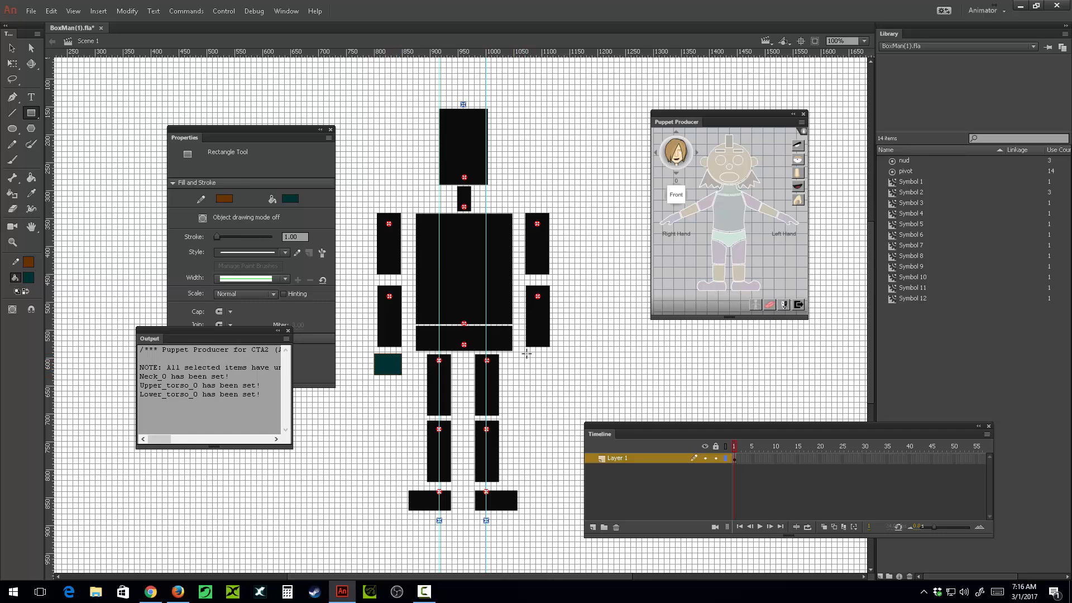
left_click_drag(526, 353, 553, 372)
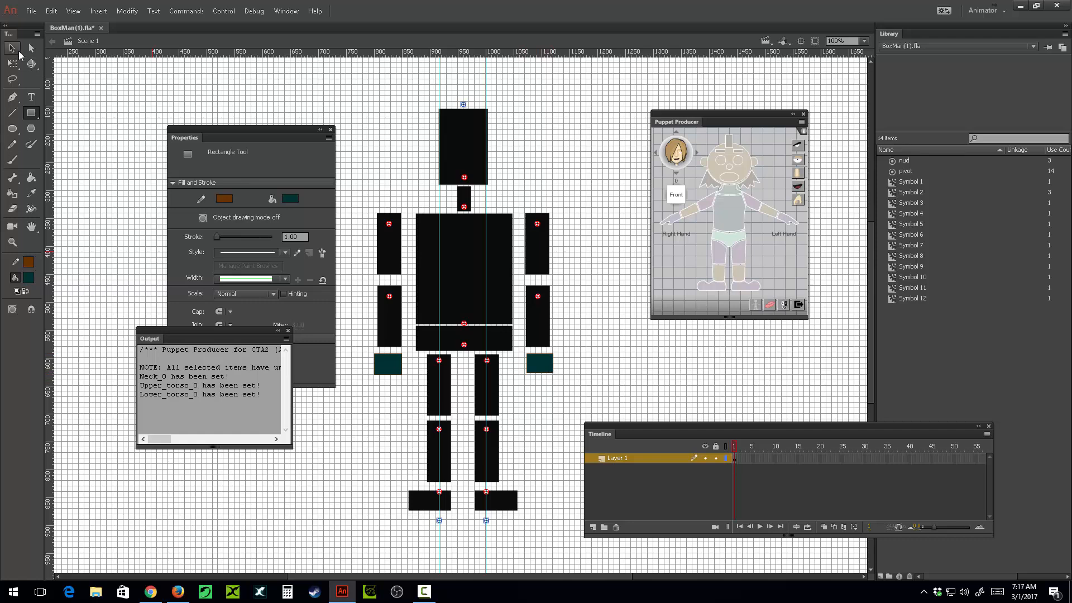
- Convert the rectangle below the puppet's right arm, fill and outline together, to a movie clip symbol named "hand"
left_click(18, 52)
left_click(395, 368)
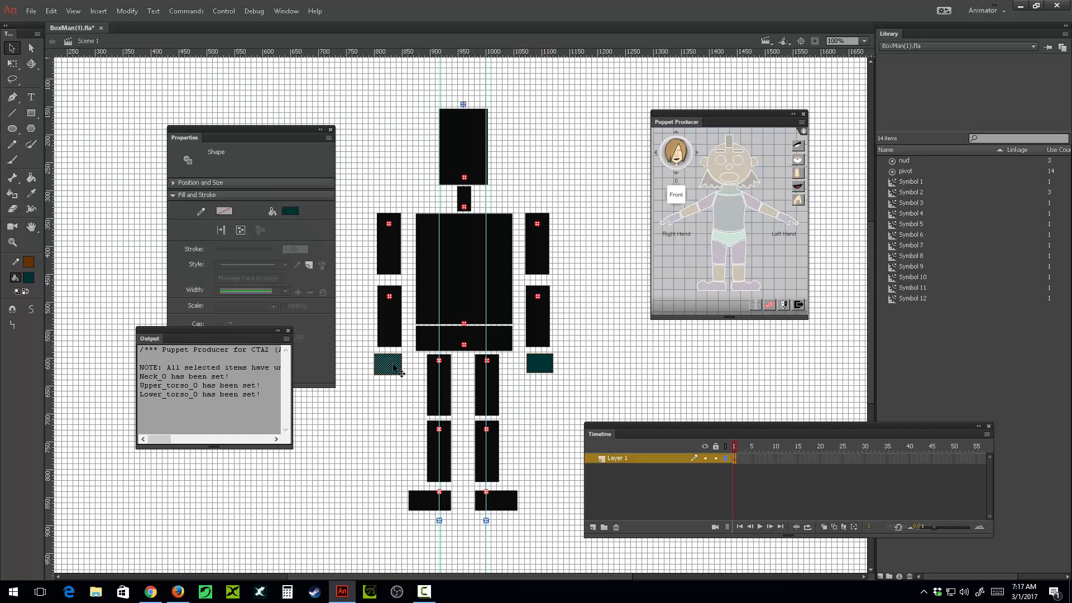
double_click(395, 367)
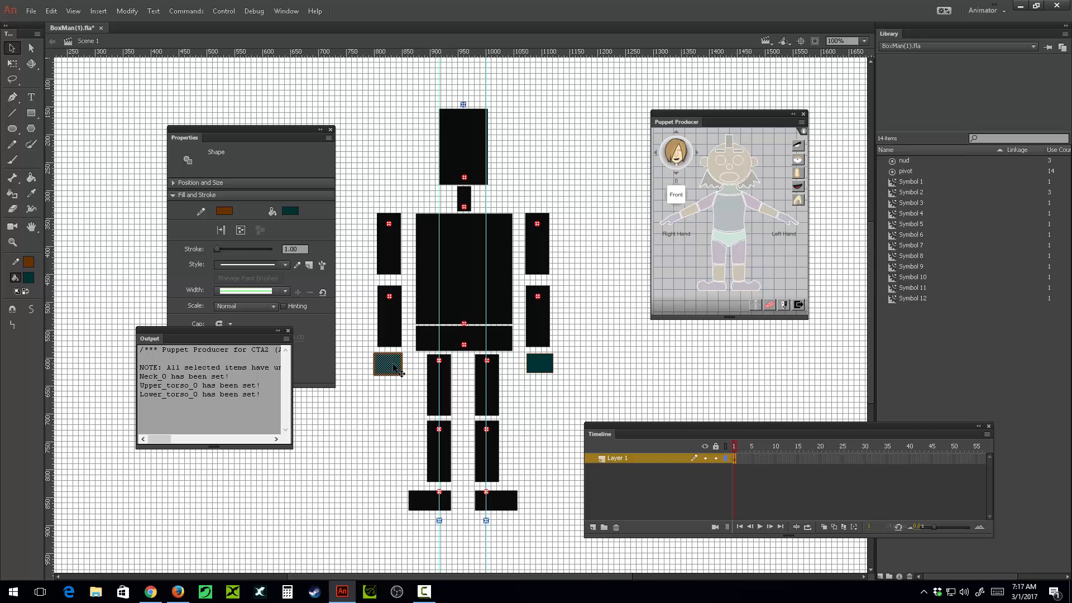
key("F8")
type("hand")
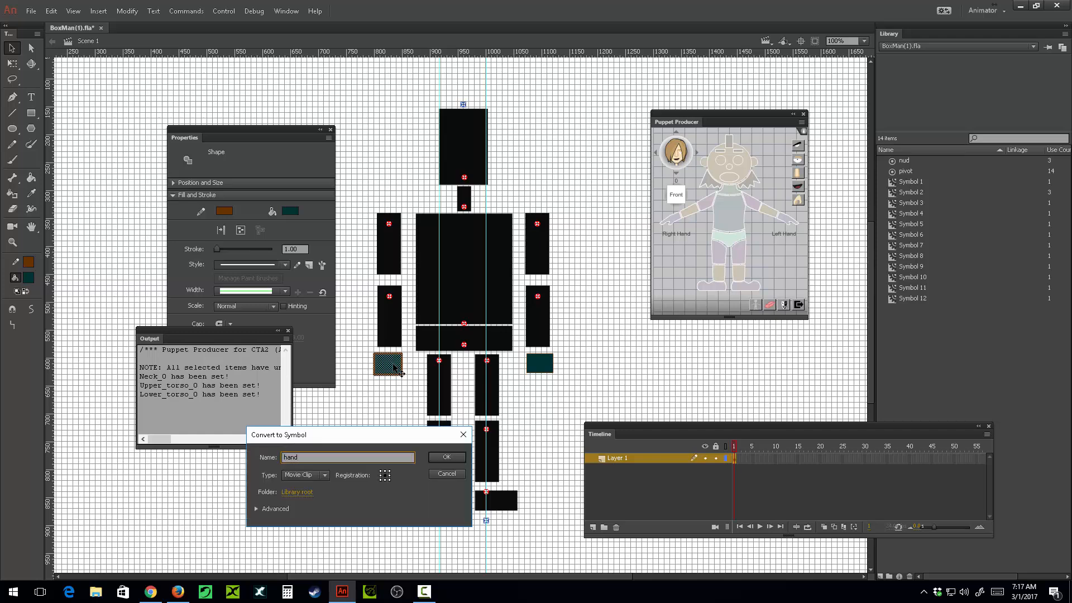
key("Return")
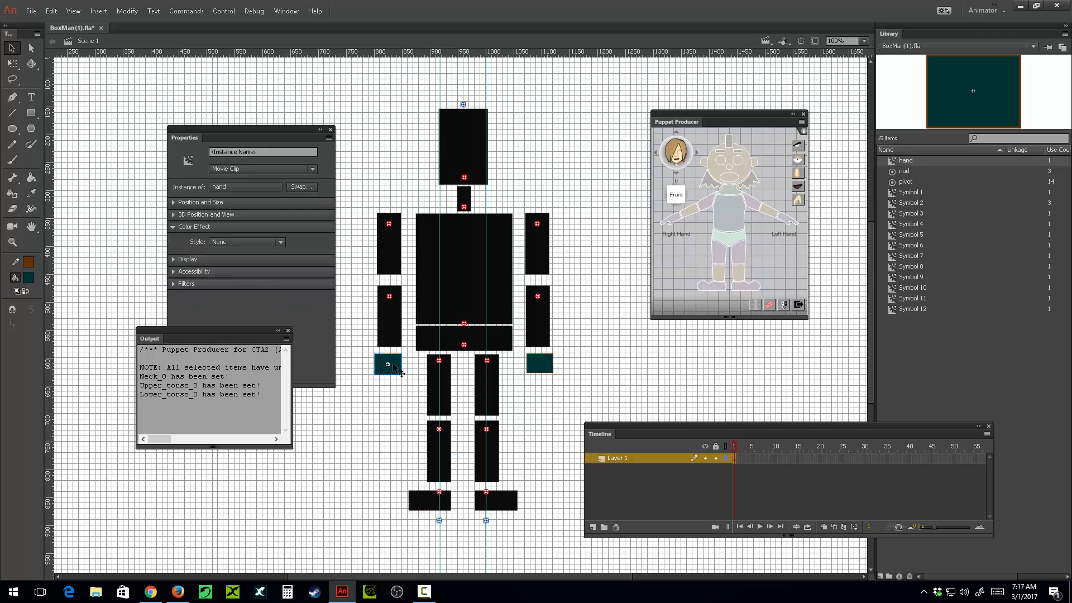
- Replace the rectangle below the puppet's left arm with a duplicate of the hand symbol, level with the original hand
left_click(547, 369)
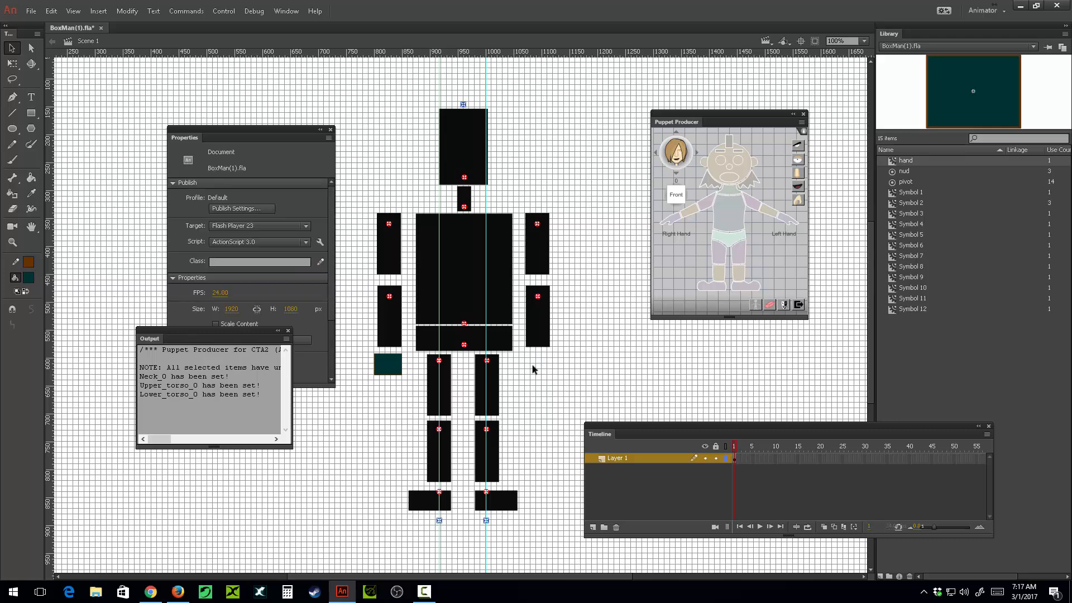
left_click(397, 365)
key("ctrl+d")
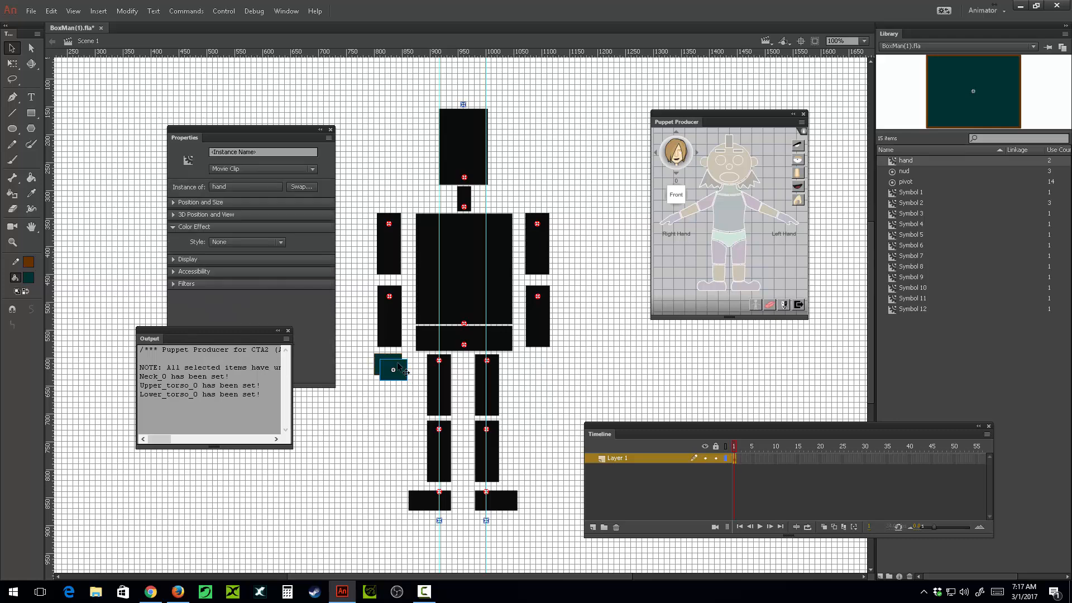
key("shift+Up")
key("shift+Right")
key("shift+Right")
key("shift+Right")
key("shift+Right")
key("shift+Right")
key("shift+Right")
key("shift+Right")
key("shift+Right")
key("shift+Right")
key("shift+Right")
key("shift+Right")
key("shift+Right")
key("shift+Right")
key("shift+Right")
key("shift+Right")
key("shift+Right")
key("shift+Right")
key("shift+Right")
key("shift+Right")
key("shift+Right")
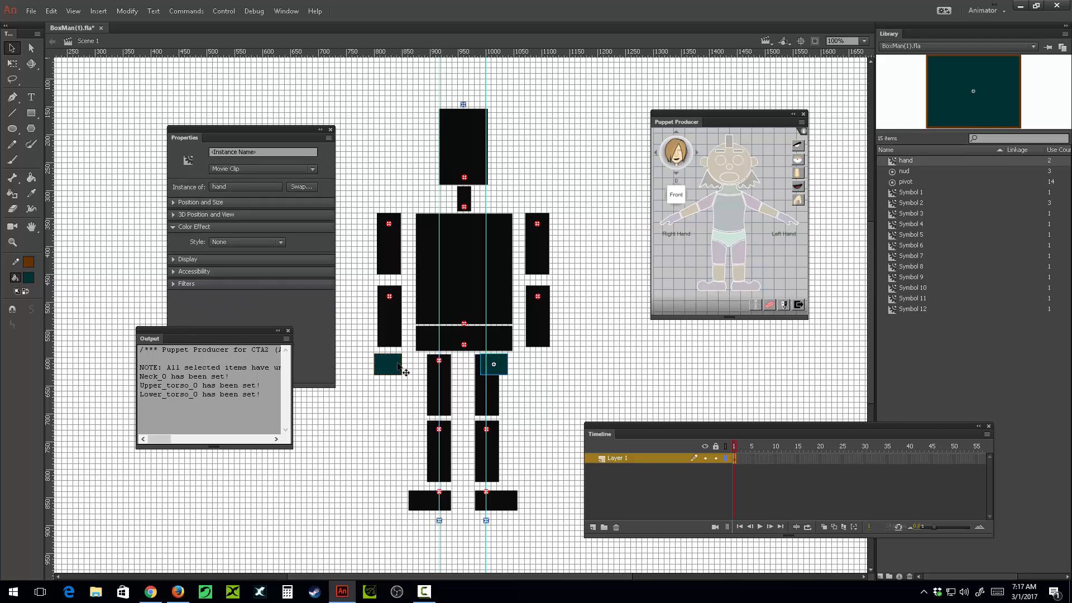
key("shift+Right")
key("shift+Right")
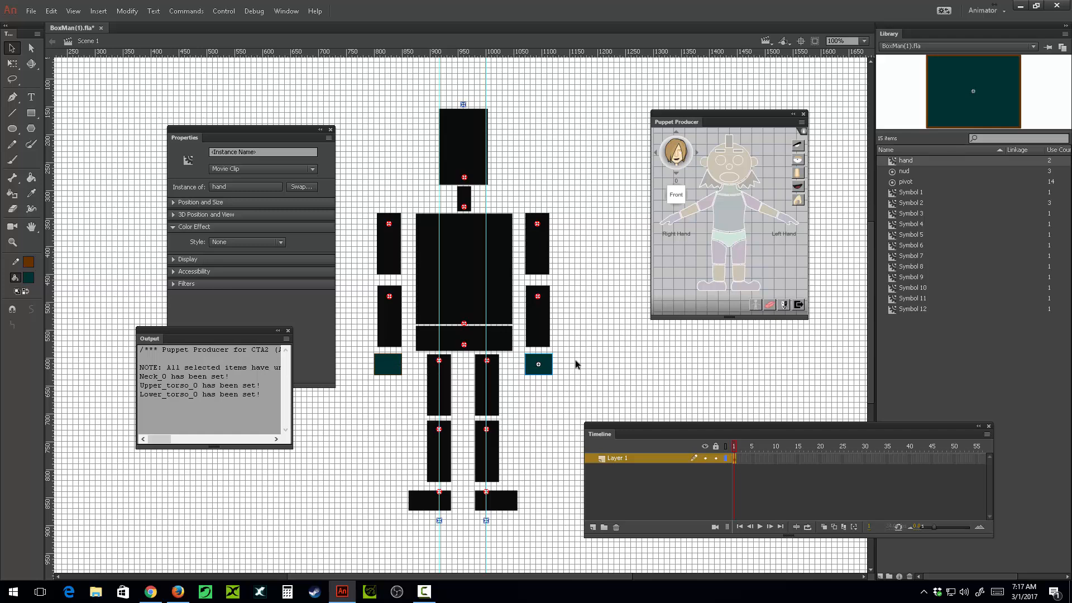
- Assign the two hand symbols as the right hand and the left hand in Puppet Producer
left_click(399, 370)
left_click(675, 223)
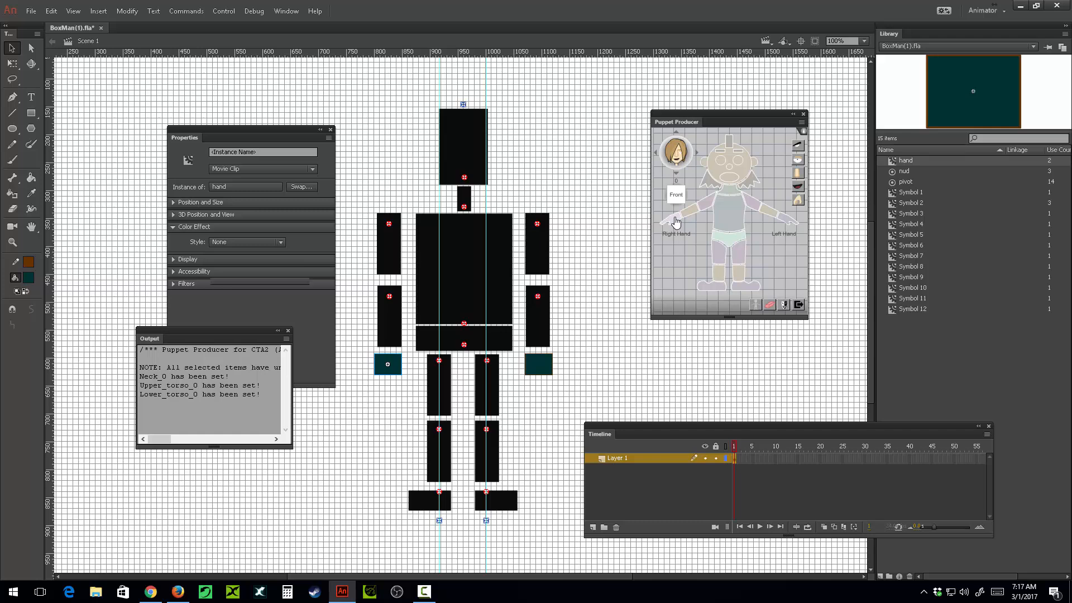
left_click(545, 367)
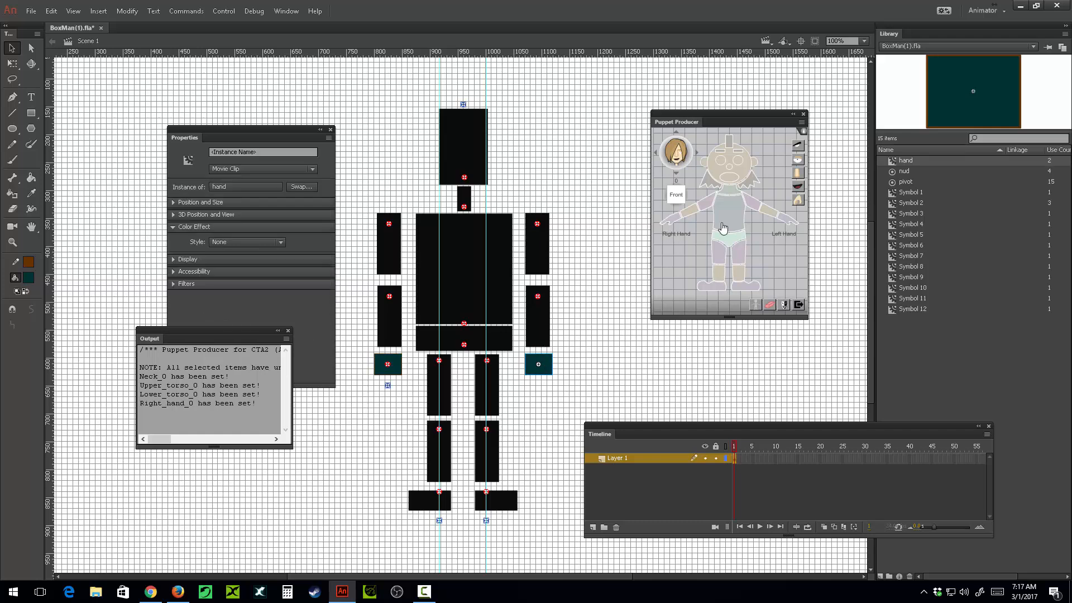
left_click(787, 224)
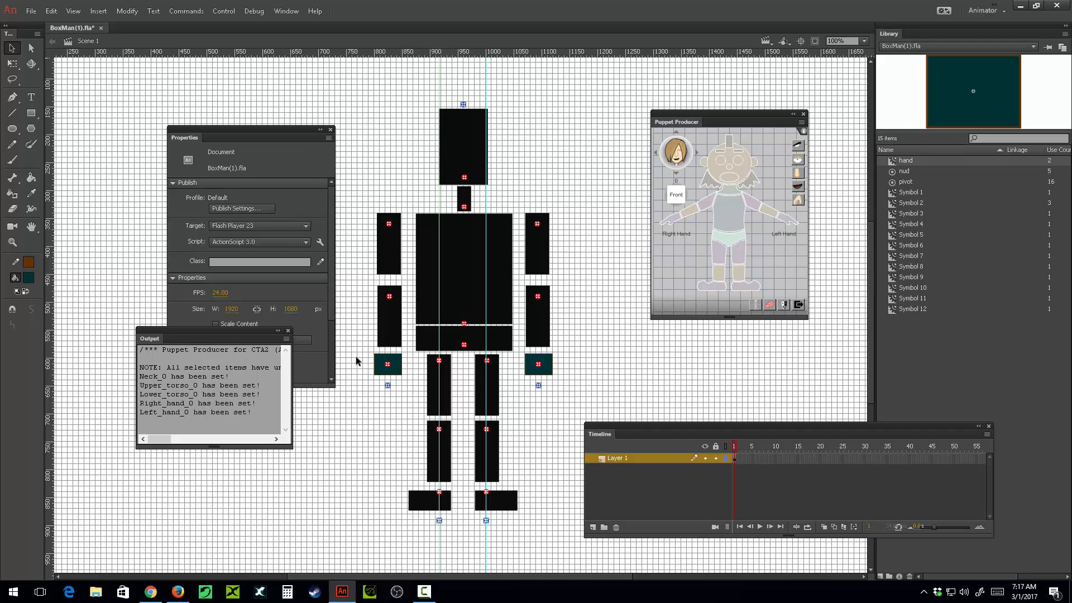
- Move the right and left hand pivots together straight up to the upper edges of the hands
left_click(389, 369)
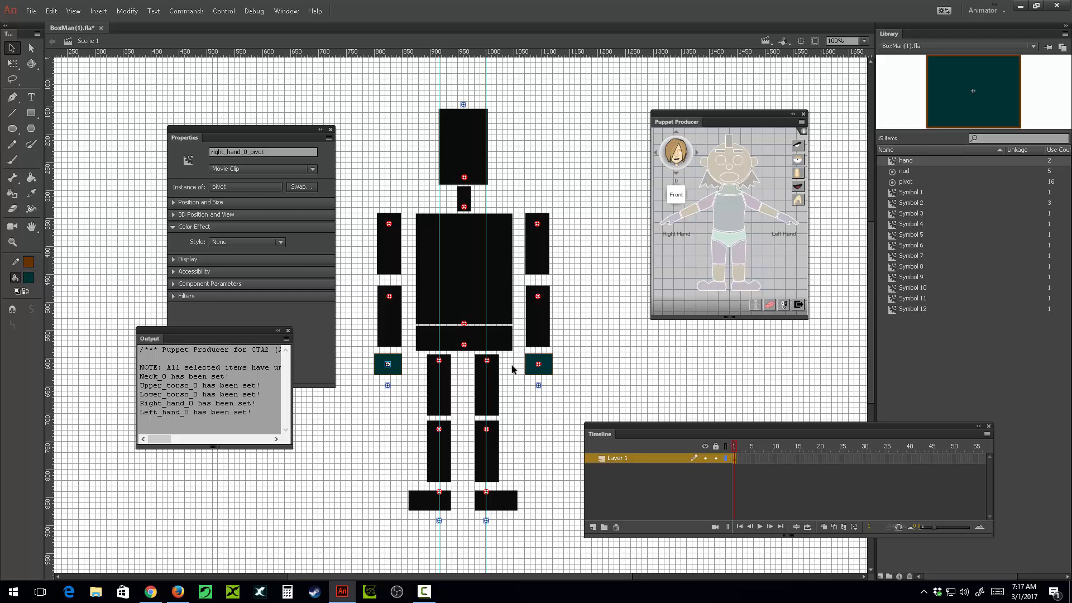
left_click(539, 365, "shift")
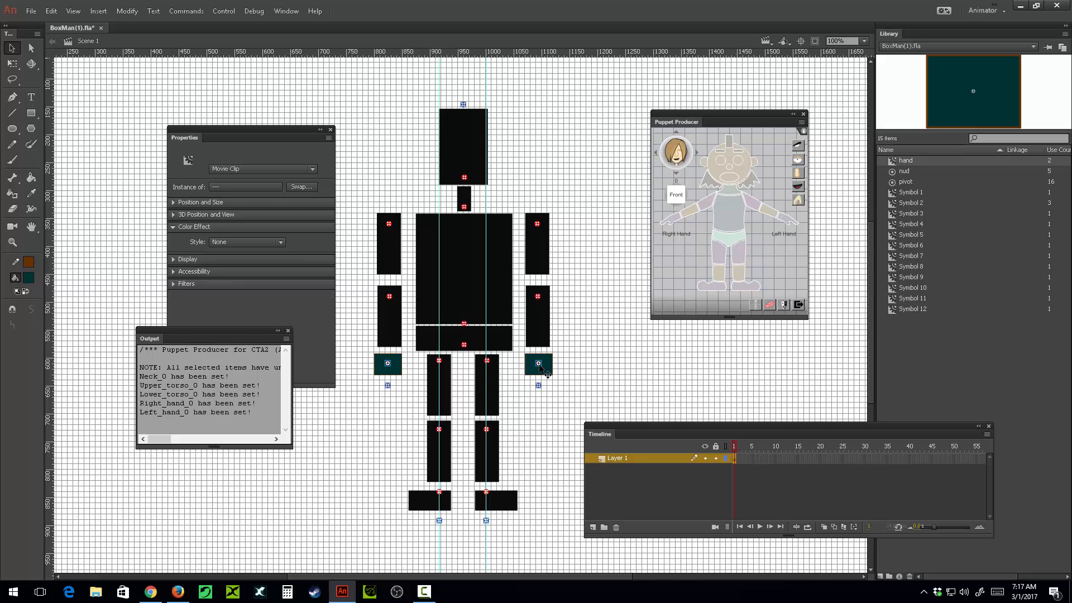
key("Up")
key("Up")
key("Up")
key("Up")
key("Up")
key("Up")
left_click(596, 364)
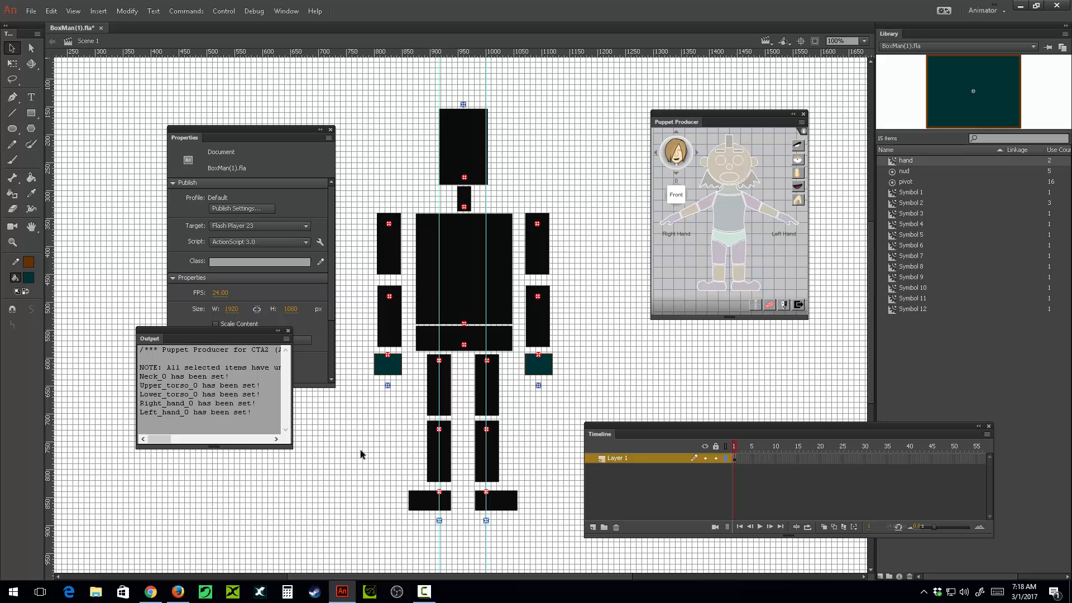
- Export the puppet as the SWF movie BoxMan(1).swf to the Desktop
key("ctrl+alt+shift+s")
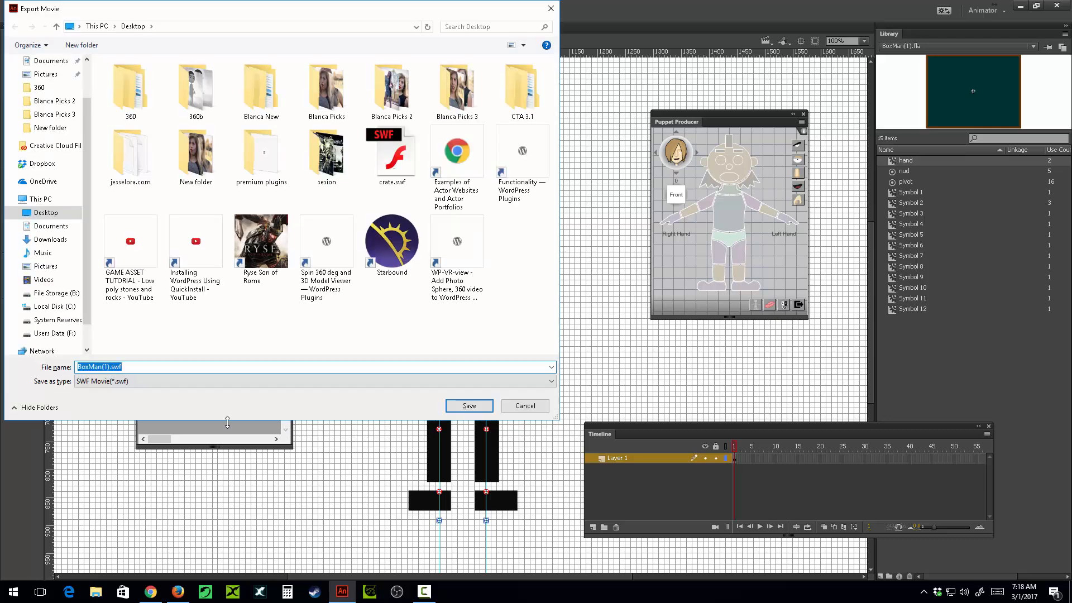
left_click(471, 404)
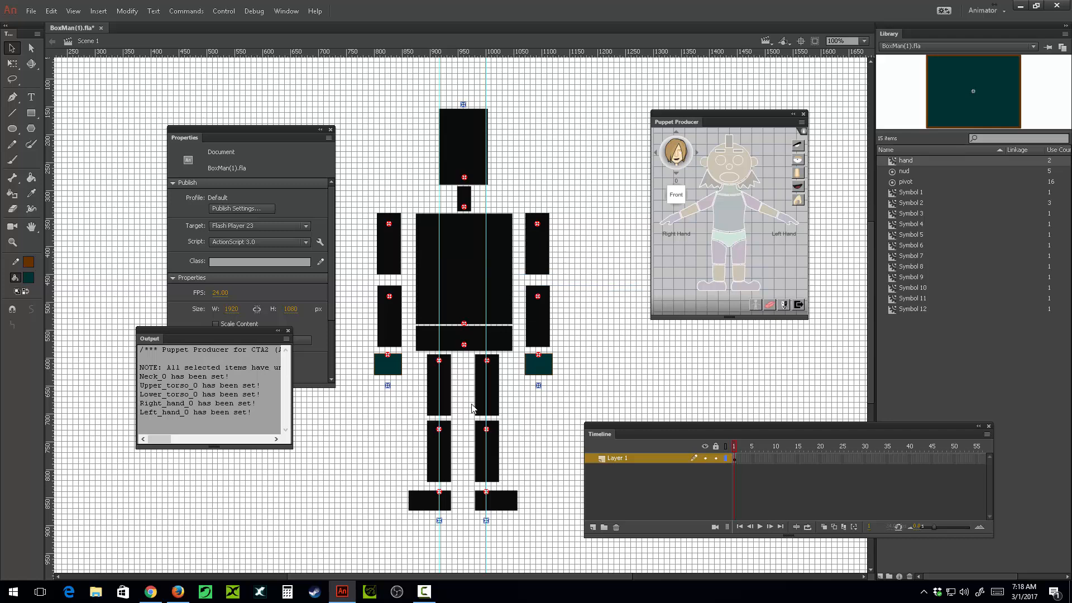
- Launch CrazyTalk Animator v3.02 Pipeline, close Animate's Output and Properties panels, and switch to the launched program
left_click(13, 591)
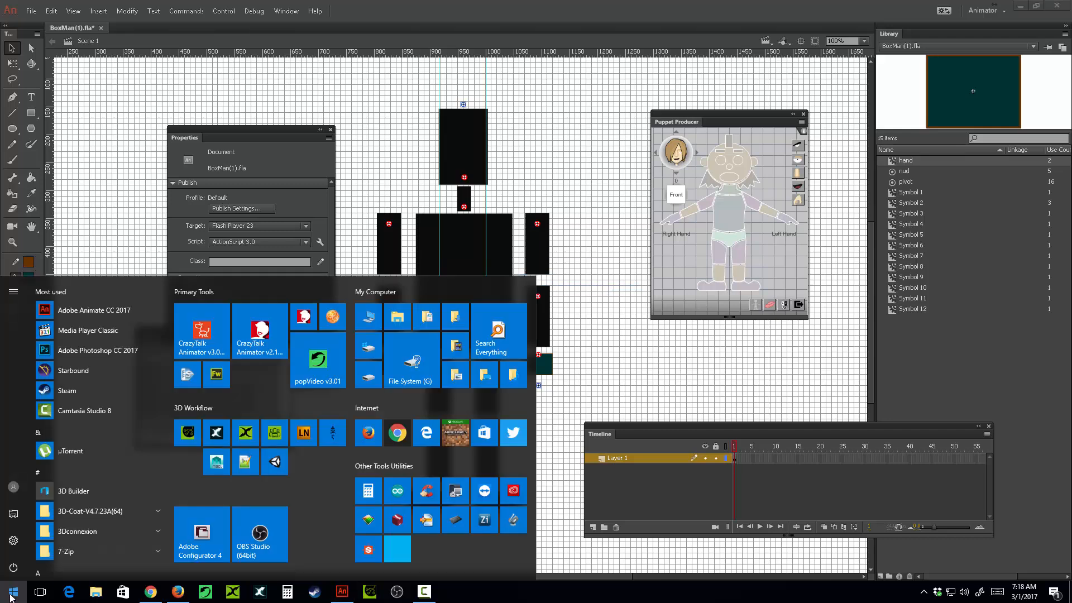
type("craz")
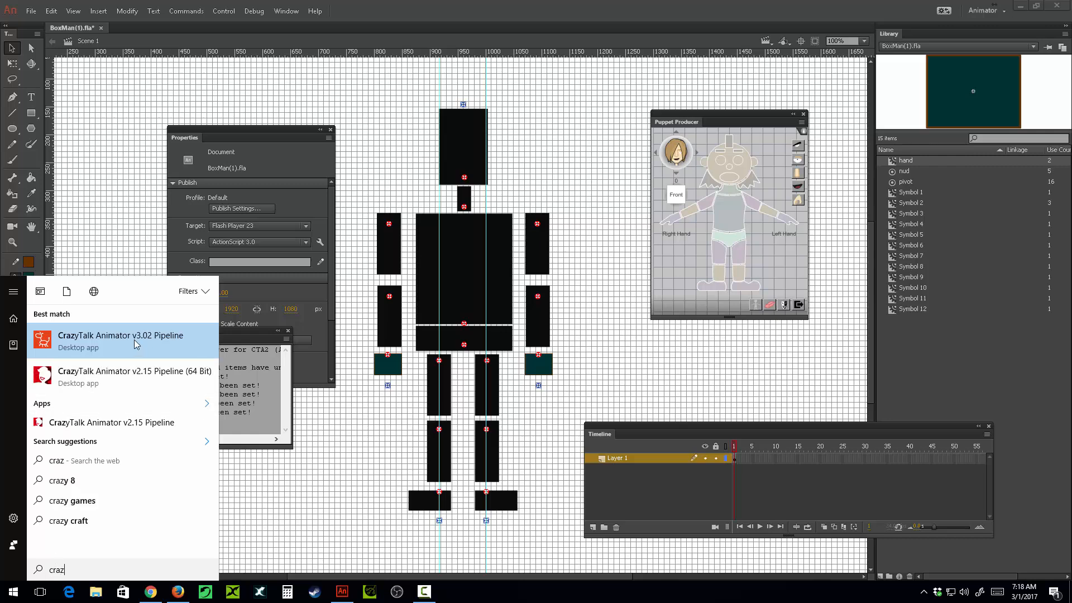
left_click(118, 345)
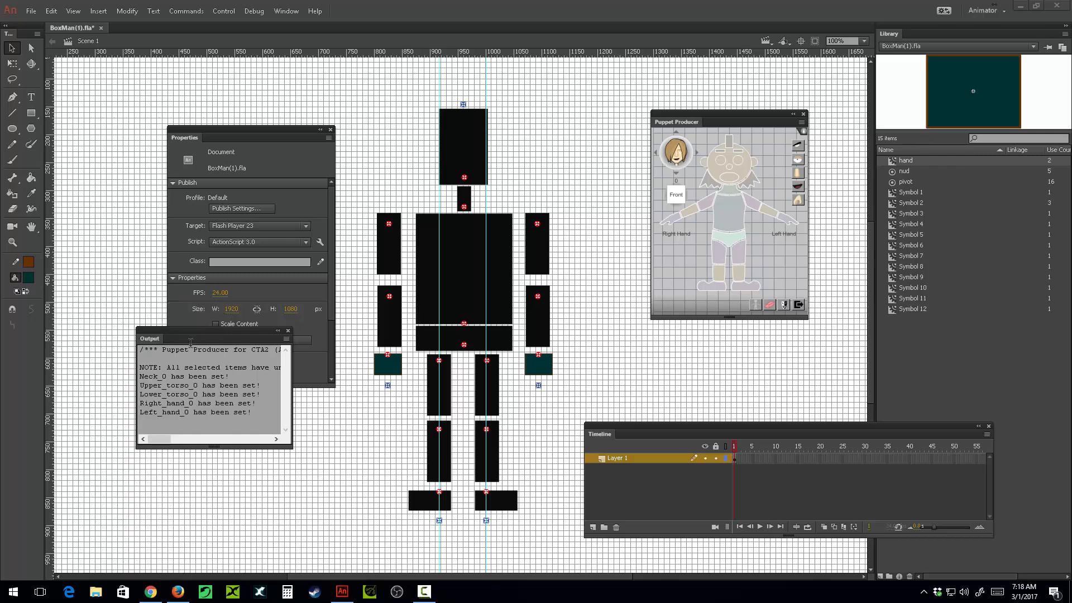
left_click(287, 330)
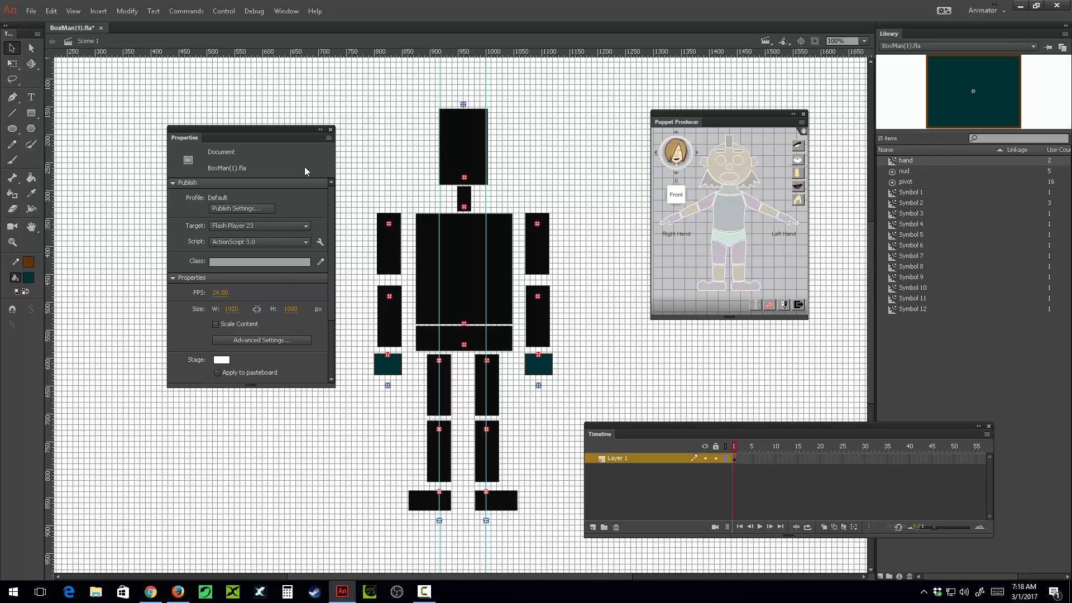
left_click(331, 129)
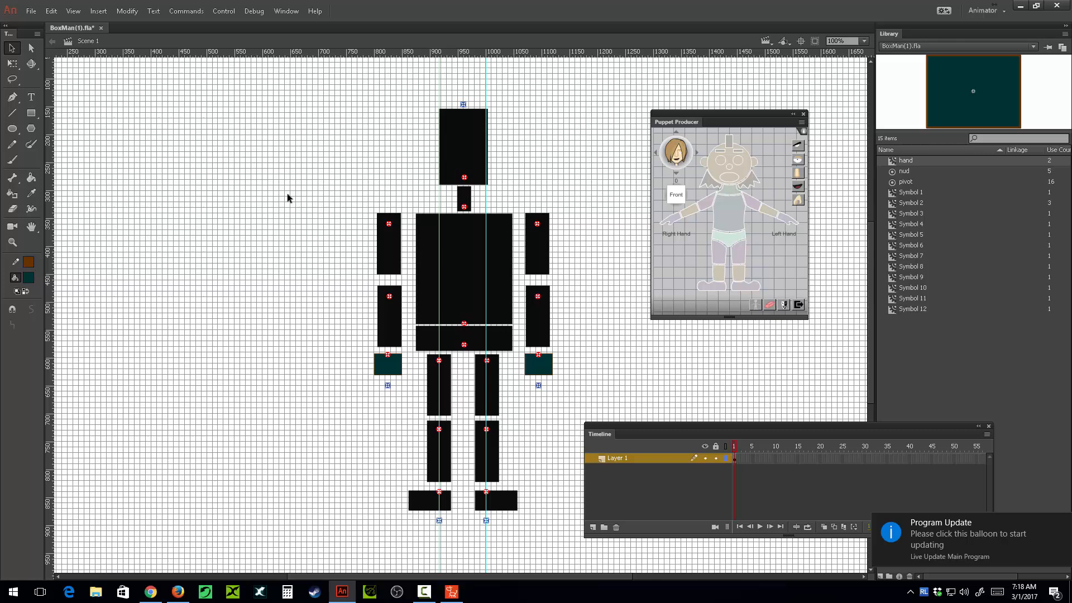
left_click(452, 591)
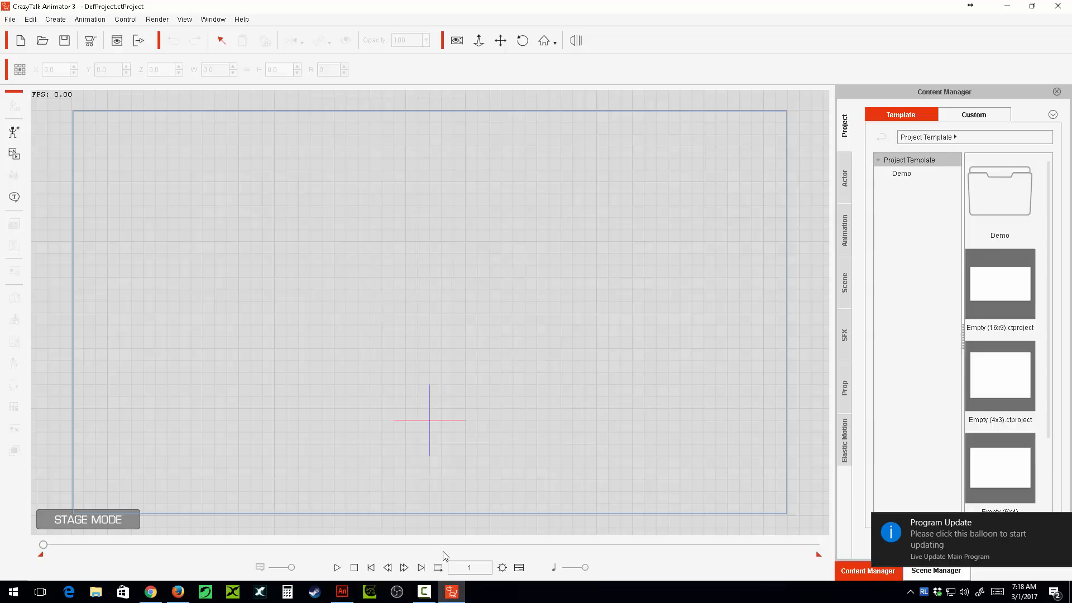
- Add the Saul character from the G2 actor templates to the stage
left_click(845, 178)
left_click(905, 176)
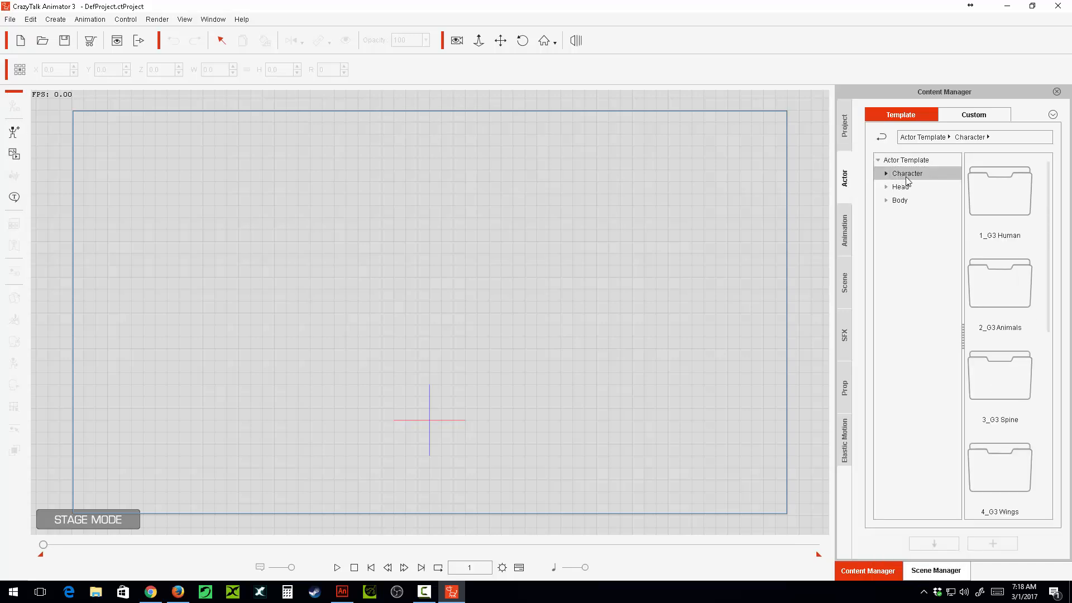
left_click(885, 174)
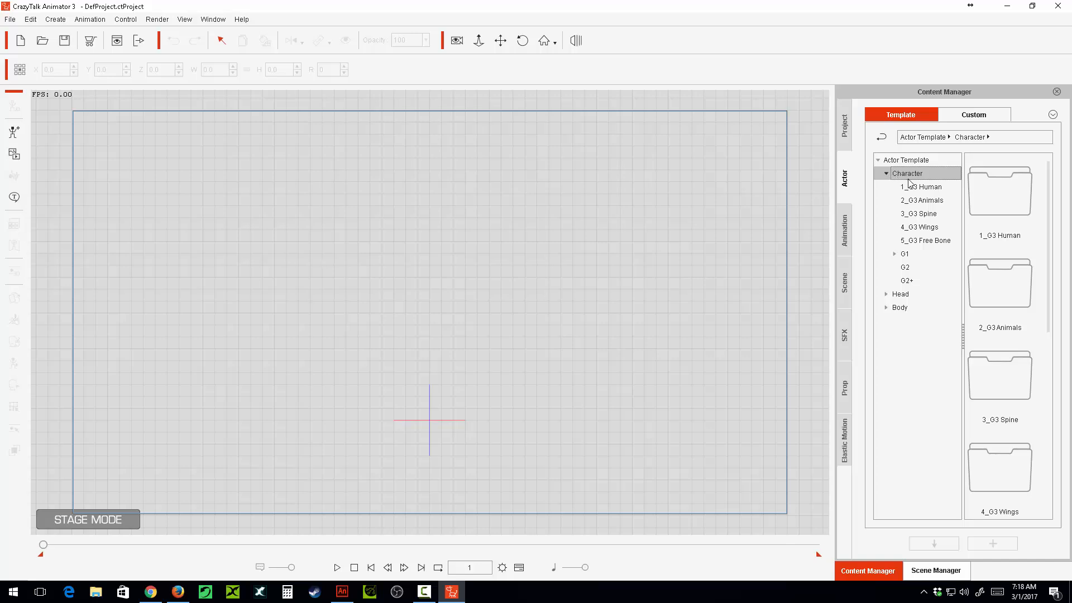
left_click(905, 269)
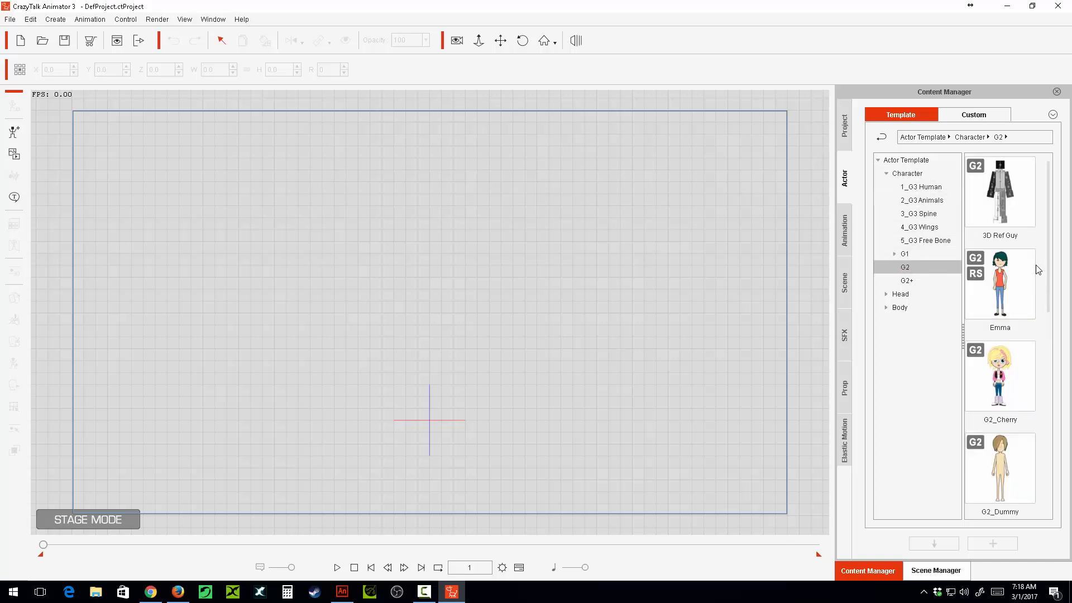
scroll(1036, 264, "down", 5)
double_click(1006, 287)
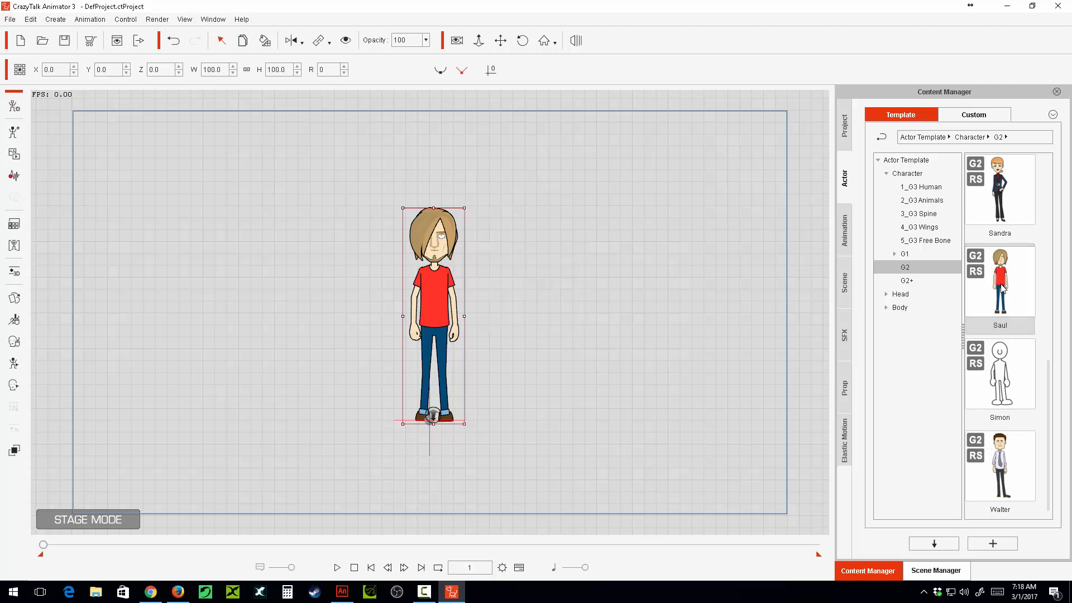
- Open the character in Composer mode and replace it with BoxMan(1).swf from the Desktop, keeping none of the working options
left_click(17, 109)
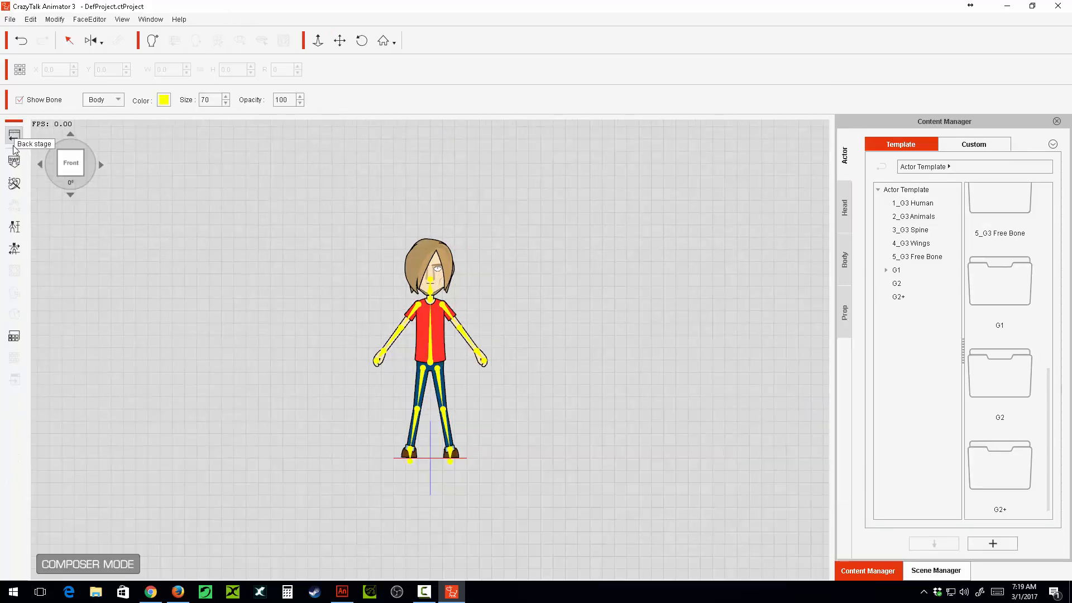
left_click(18, 165)
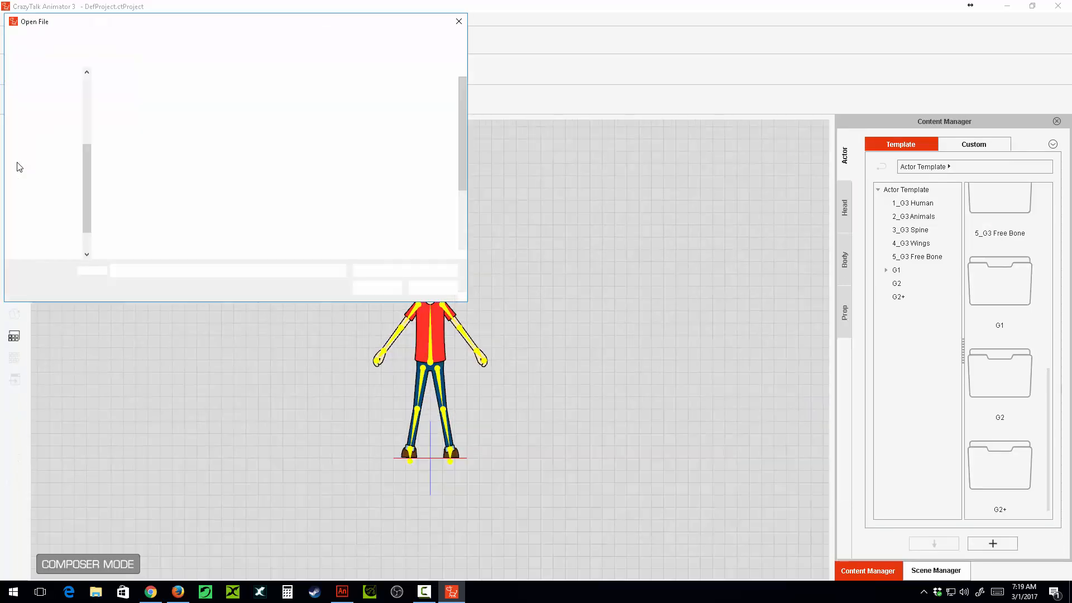
scroll(345, 150, "down", 1)
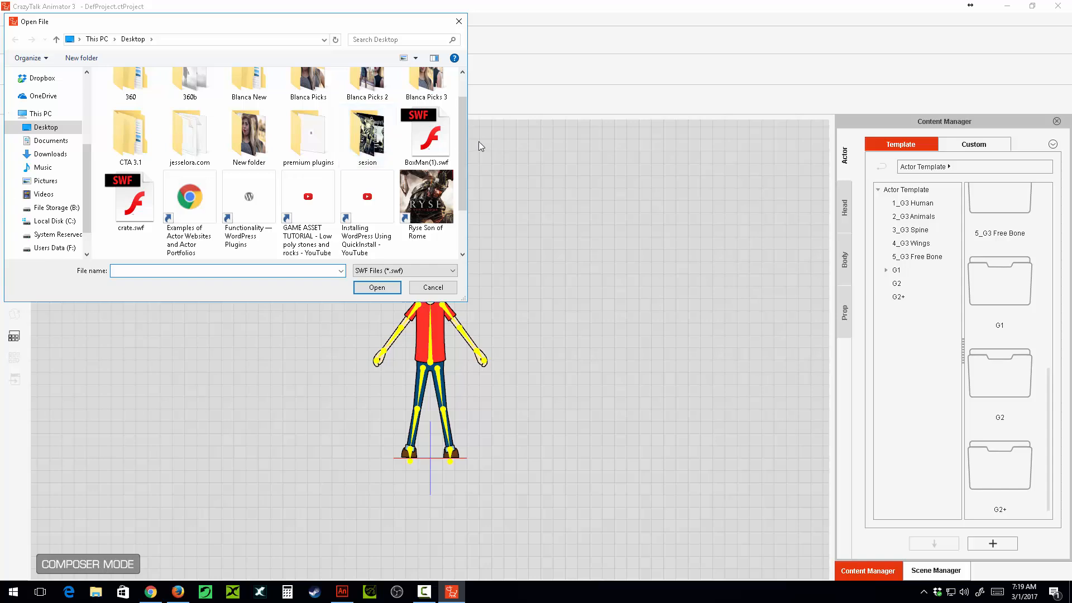
left_click(447, 139)
left_click(368, 288)
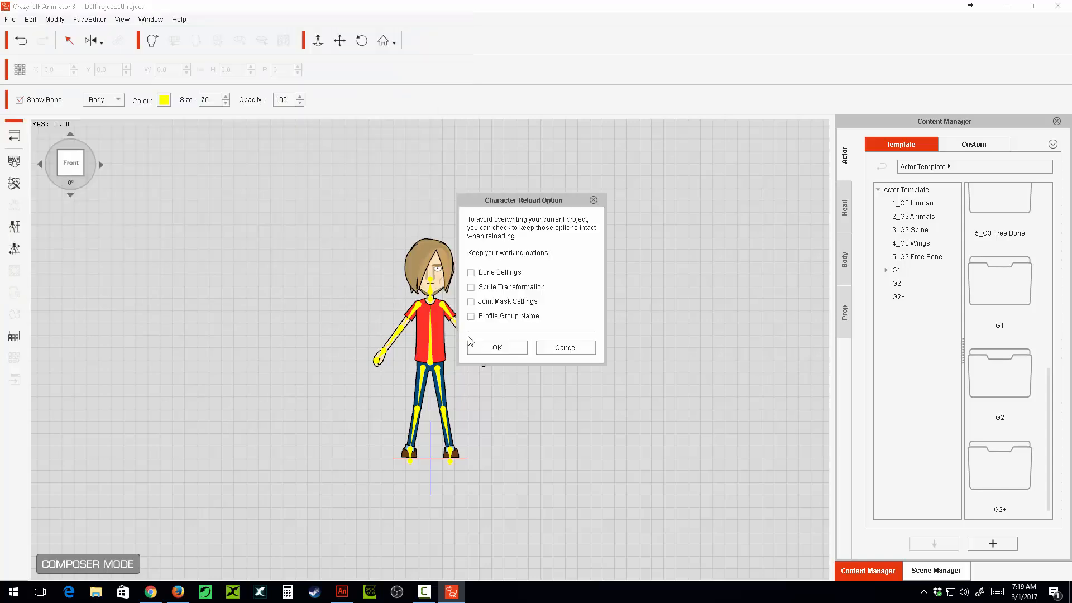
left_click(491, 347)
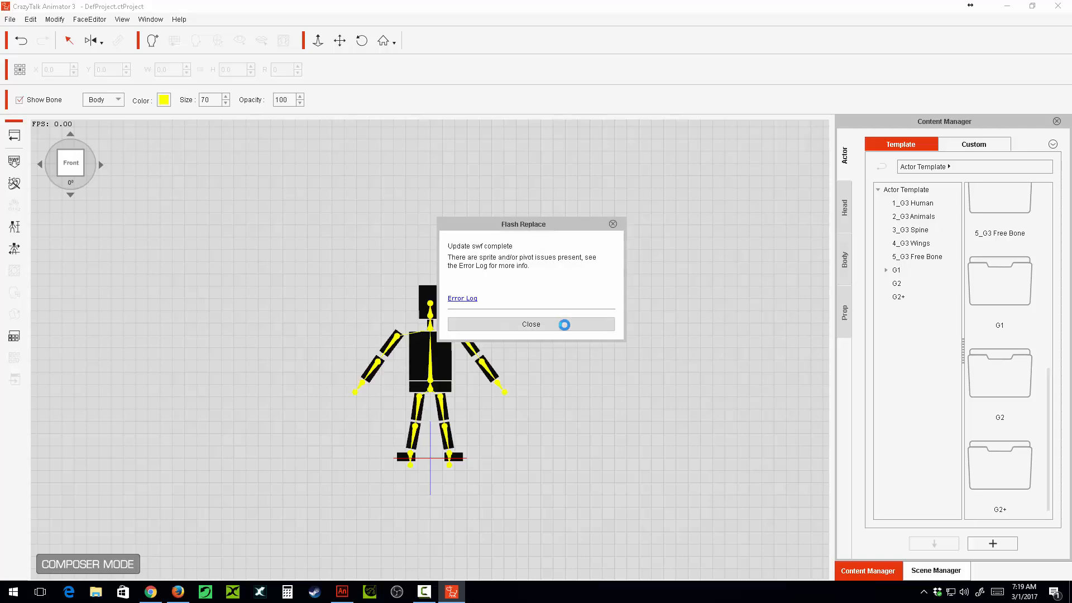
left_click(564, 324)
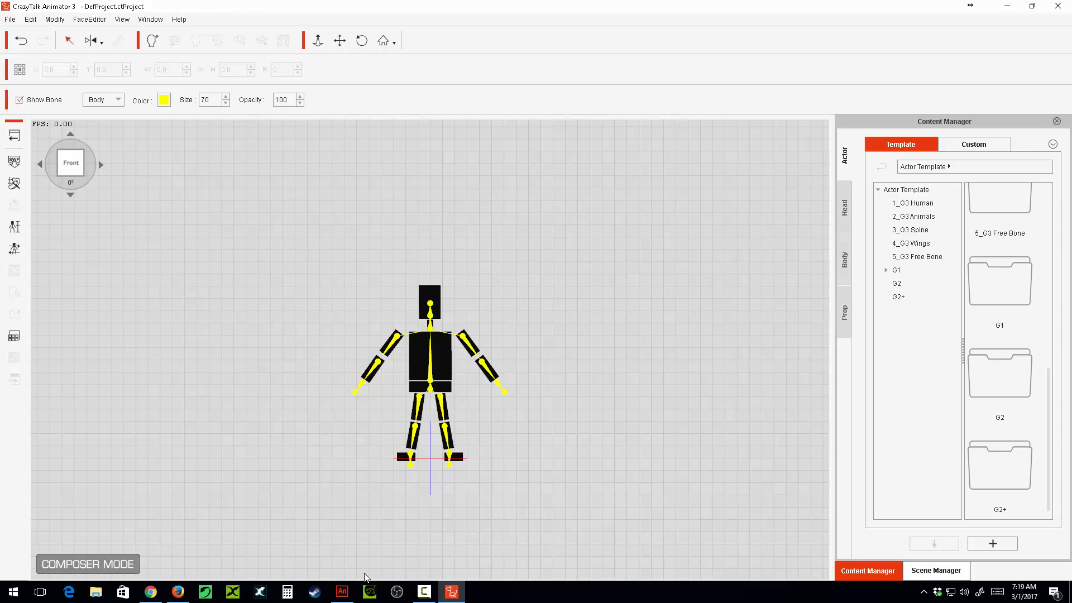
- Switch back to Adobe Animate and show the properties of the puppet's right hand symbol
left_click(450, 593)
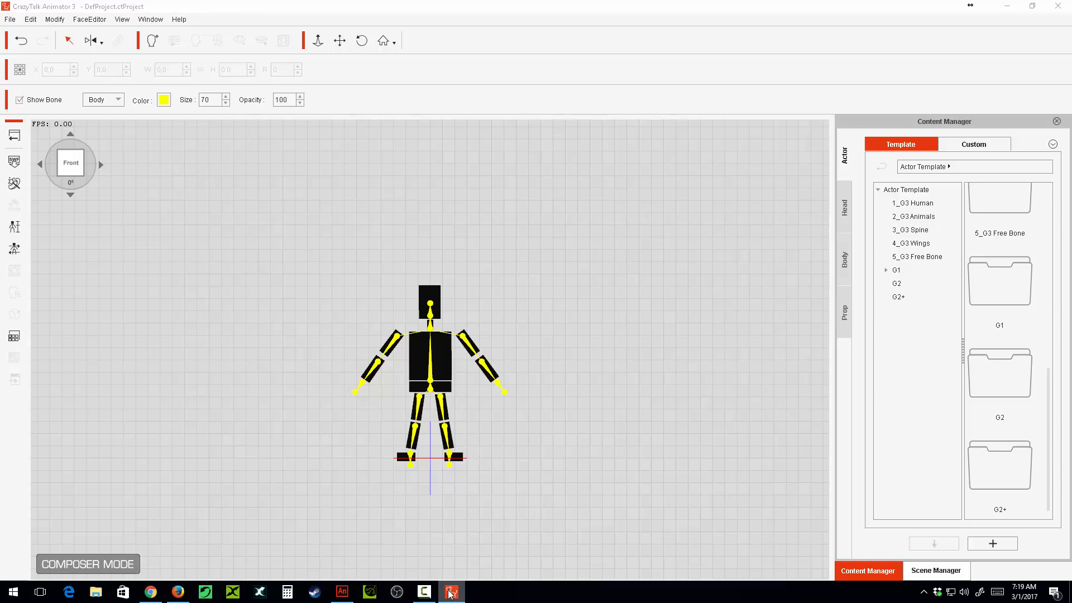
left_click(351, 596)
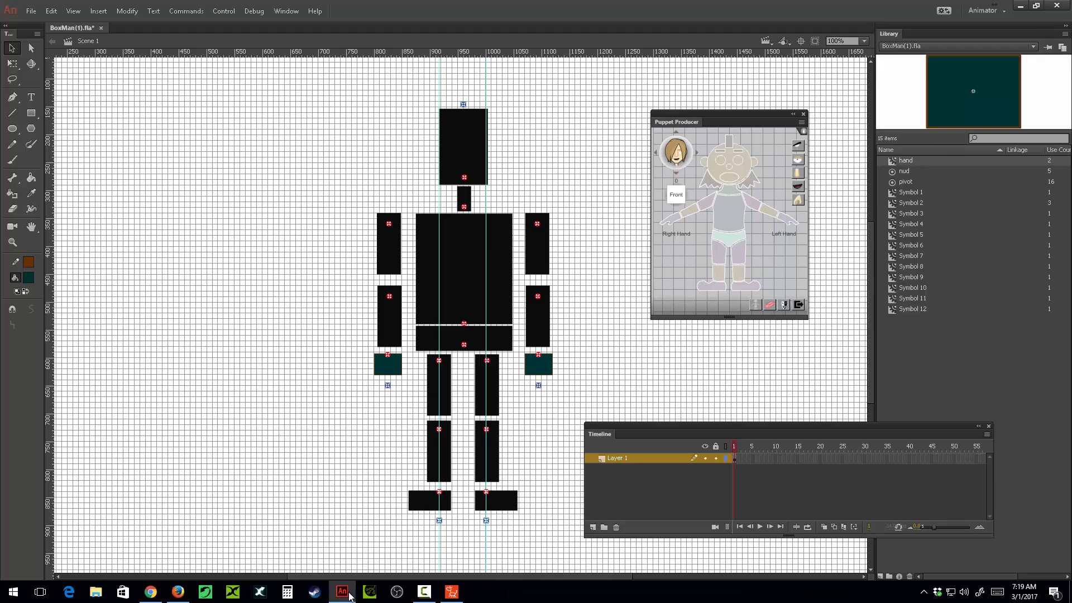
left_click(395, 369)
left_click(294, 11)
left_click(316, 79)
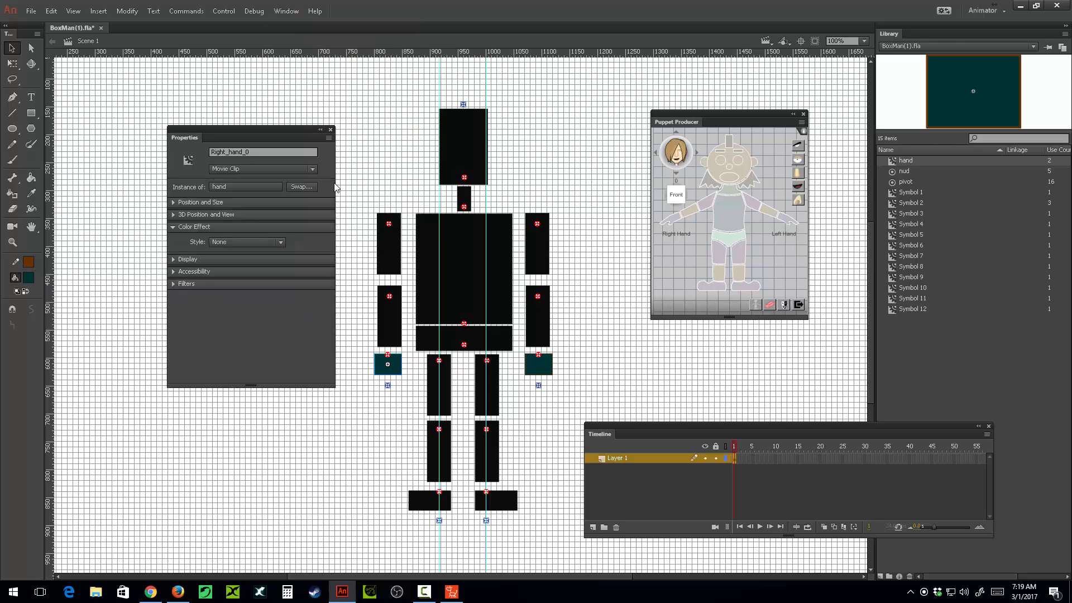
- Open the hand symbol for editing in place and display the hand pose list in Puppet Producer
double_click(396, 368)
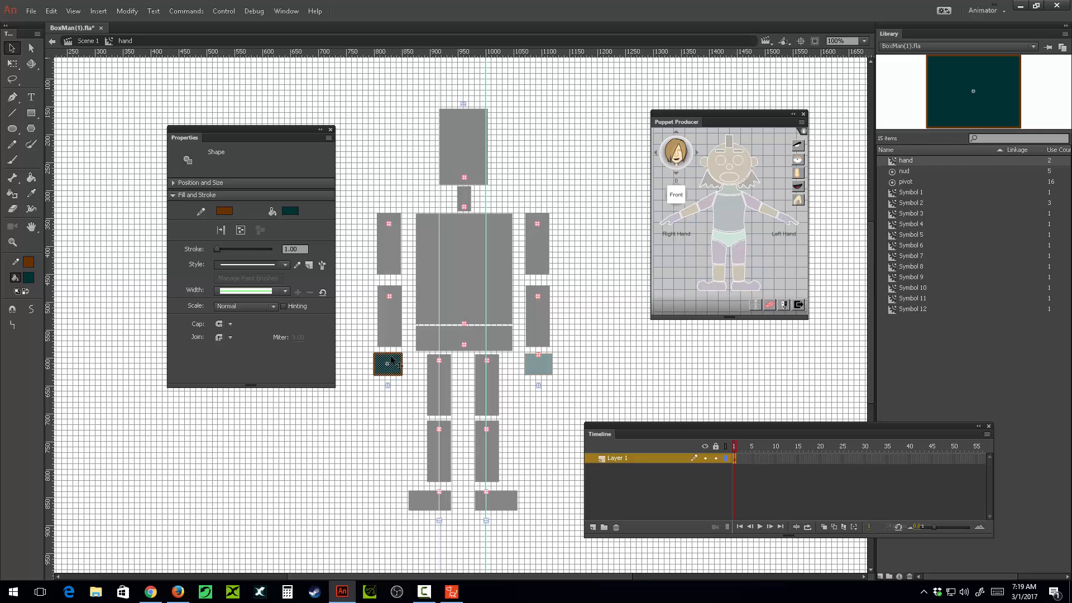
left_click(734, 460)
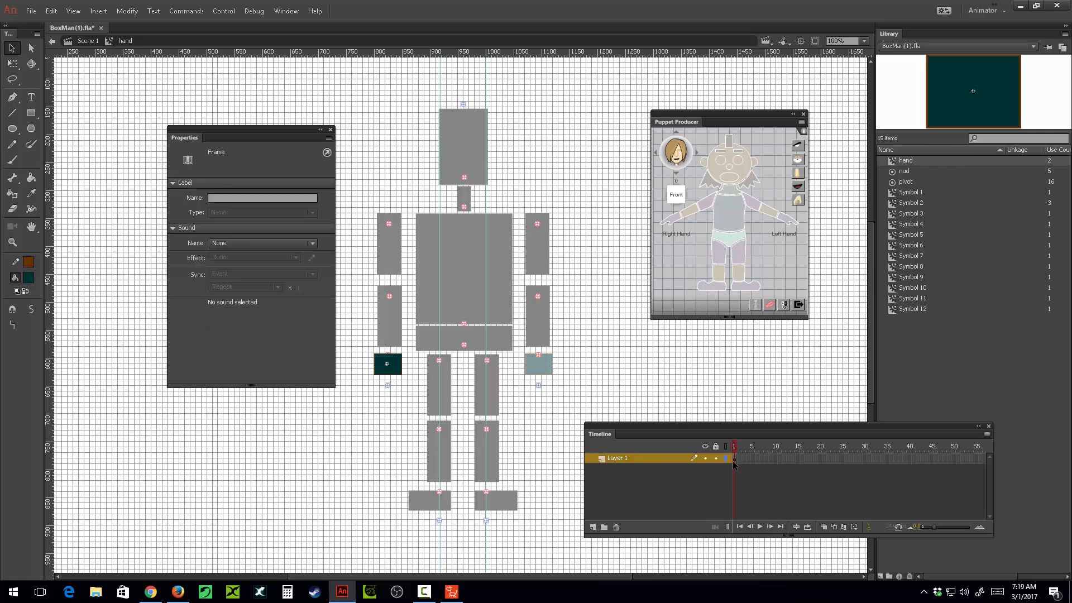
left_click(733, 464)
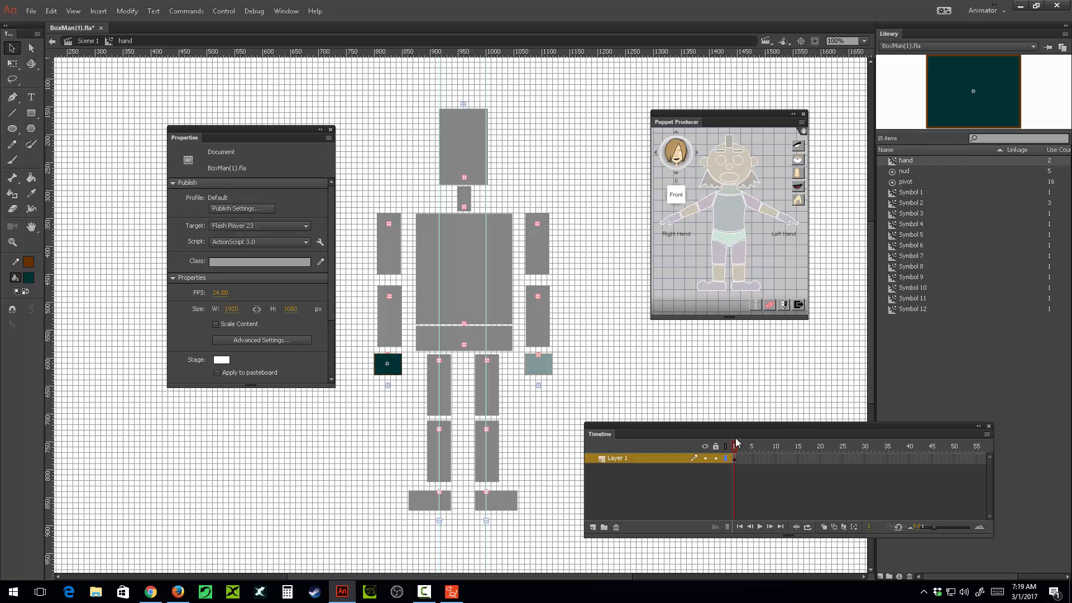
left_click(797, 202)
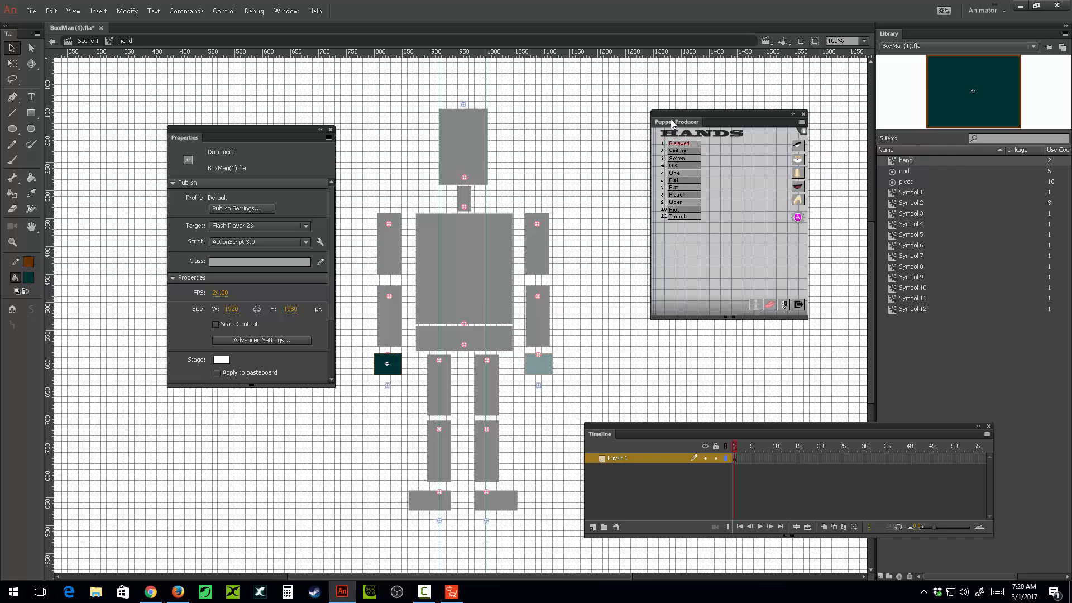
left_click_drag(672, 122, 641, 123)
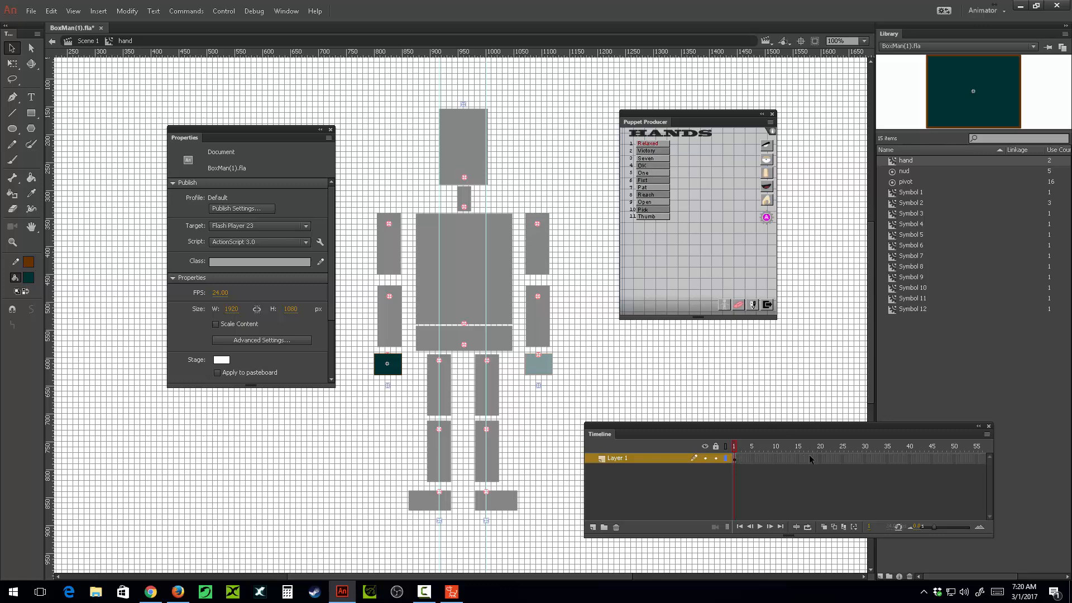
- Assign the whole hand rectangle in frame 1 as the Relaxed pose and check its instance name
left_click(734, 458)
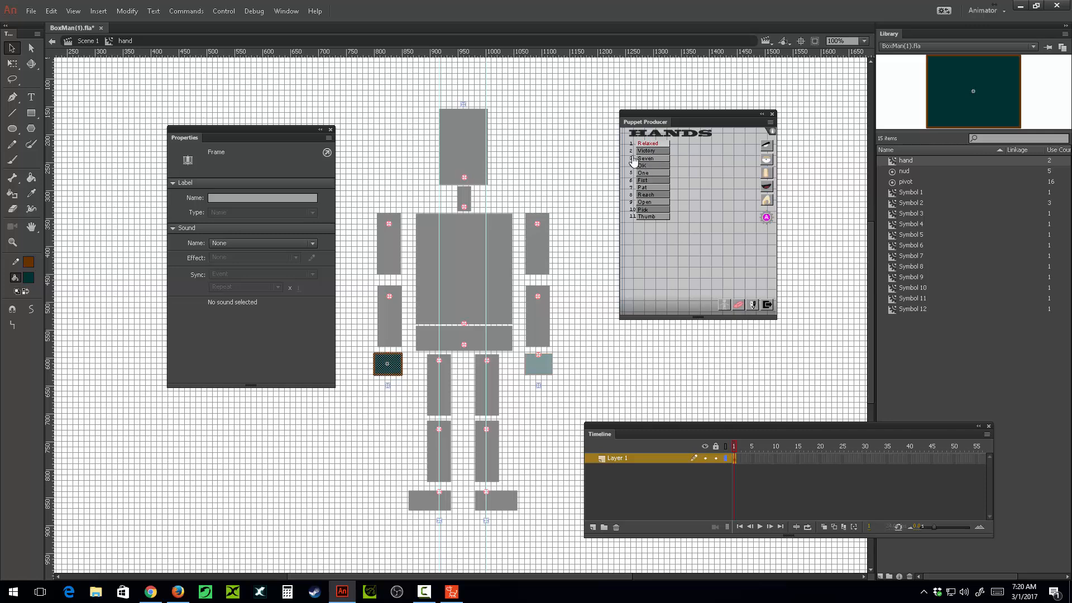
left_click(375, 360)
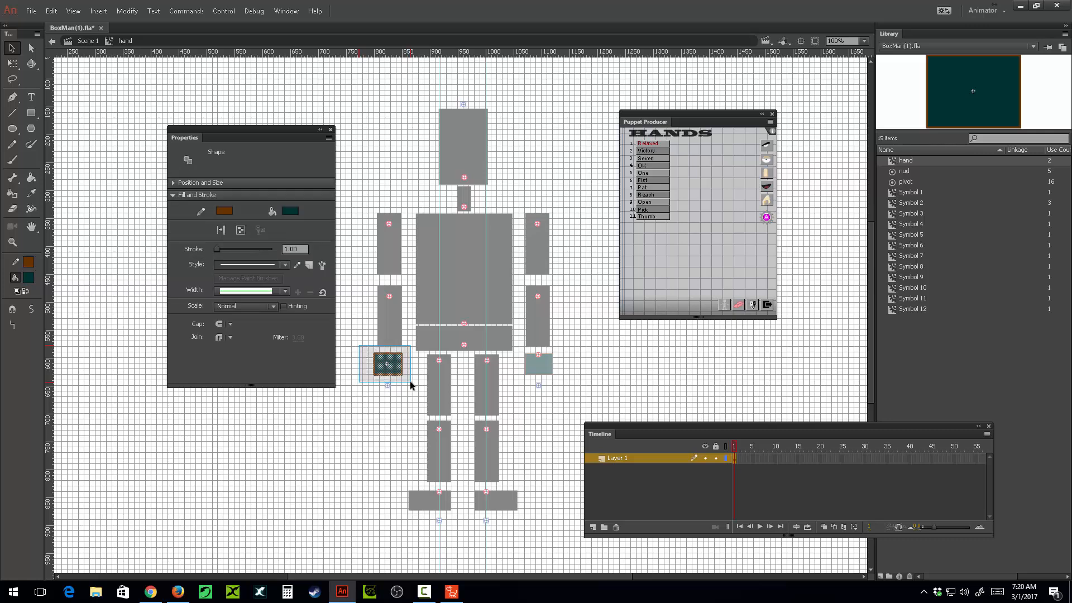
left_click(646, 144)
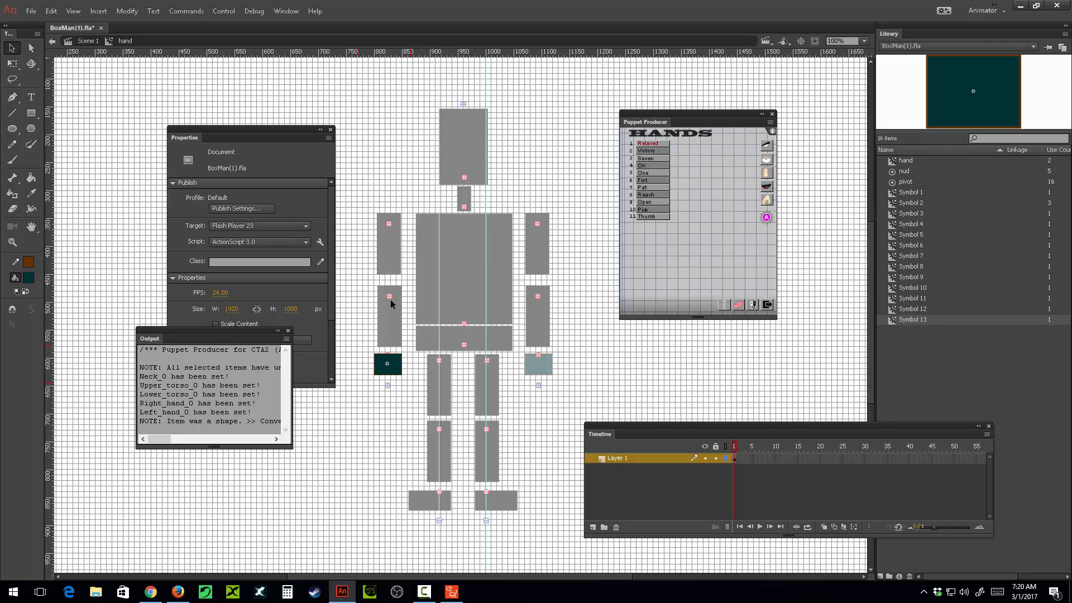
left_click(288, 331)
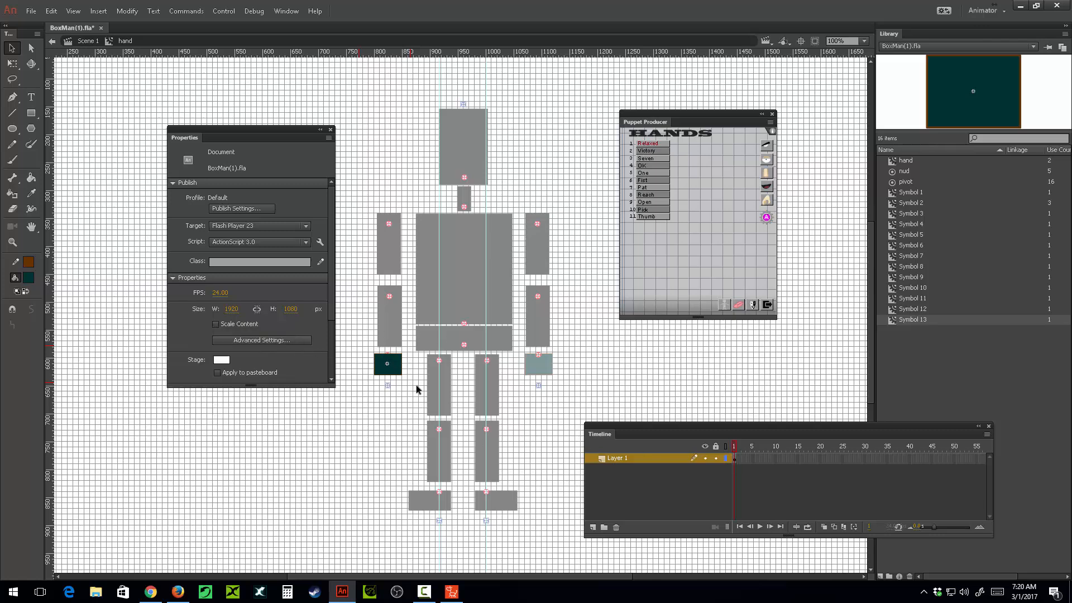
left_click(389, 368)
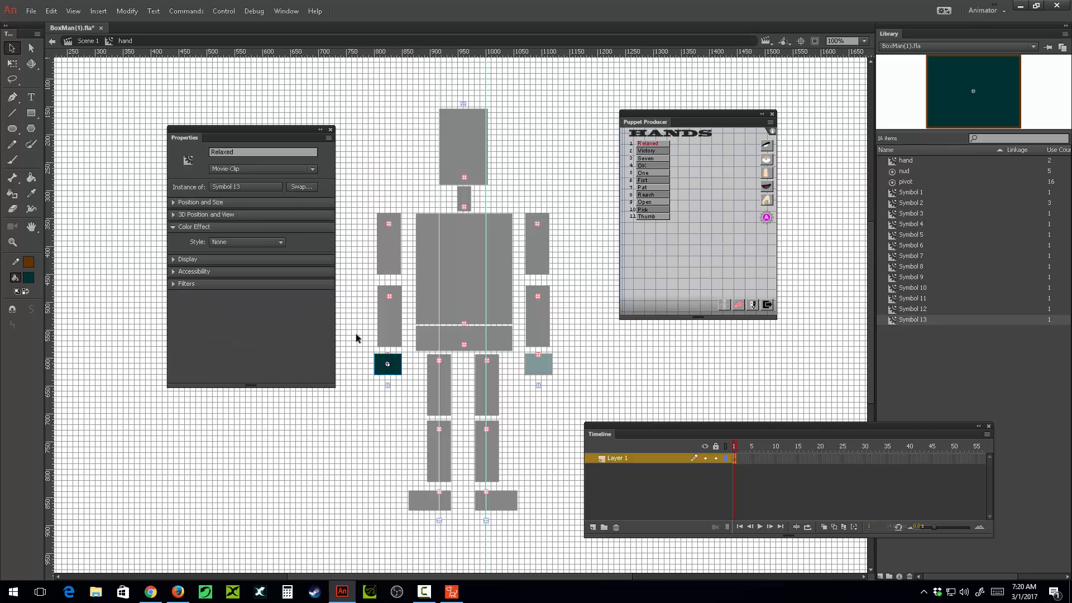
left_click(231, 151)
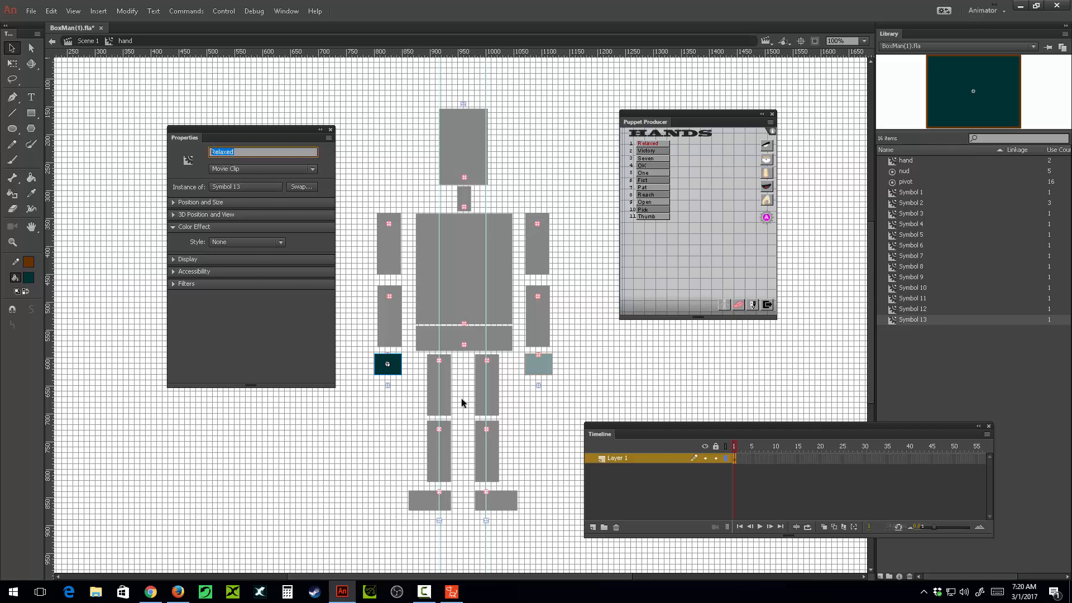
- Add a blank keyframe at frame 2 of the hand symbol and draw a circle at the wrist pivot with the Oval tool
left_click(742, 459)
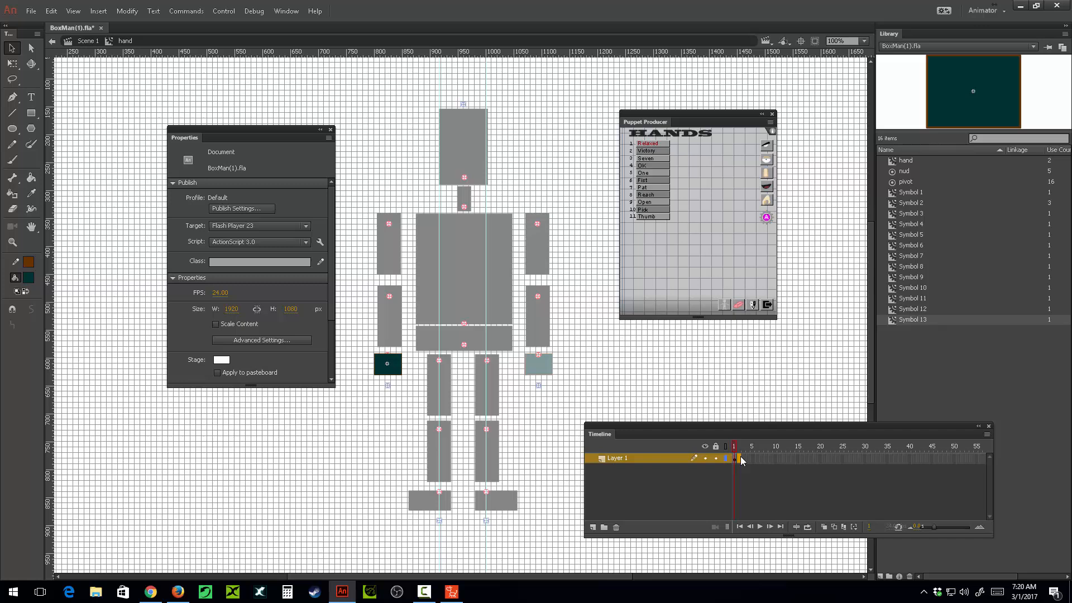
left_click(742, 459)
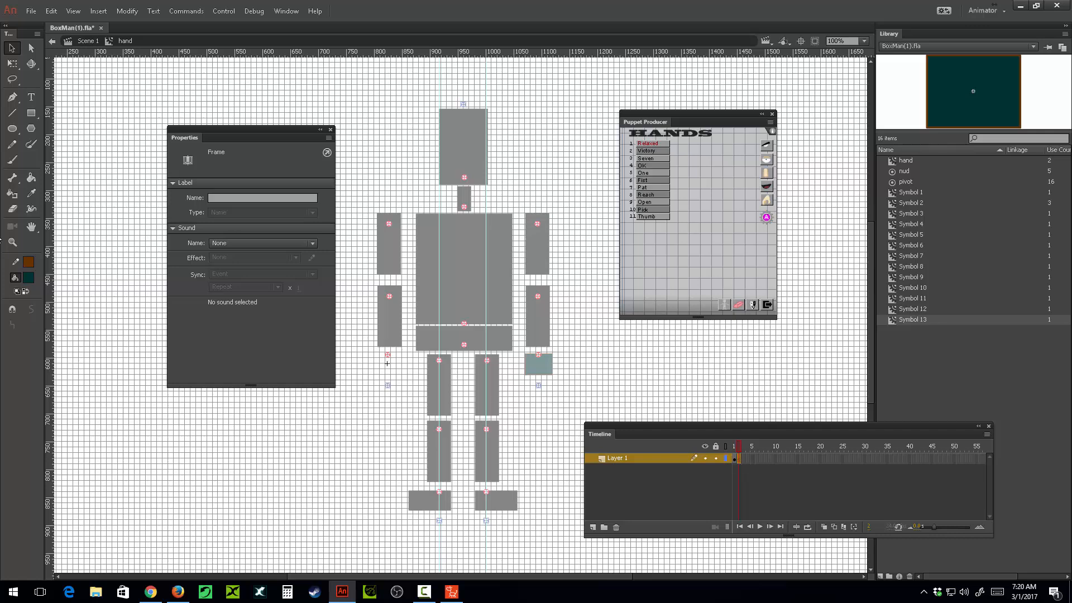
left_click(13, 129)
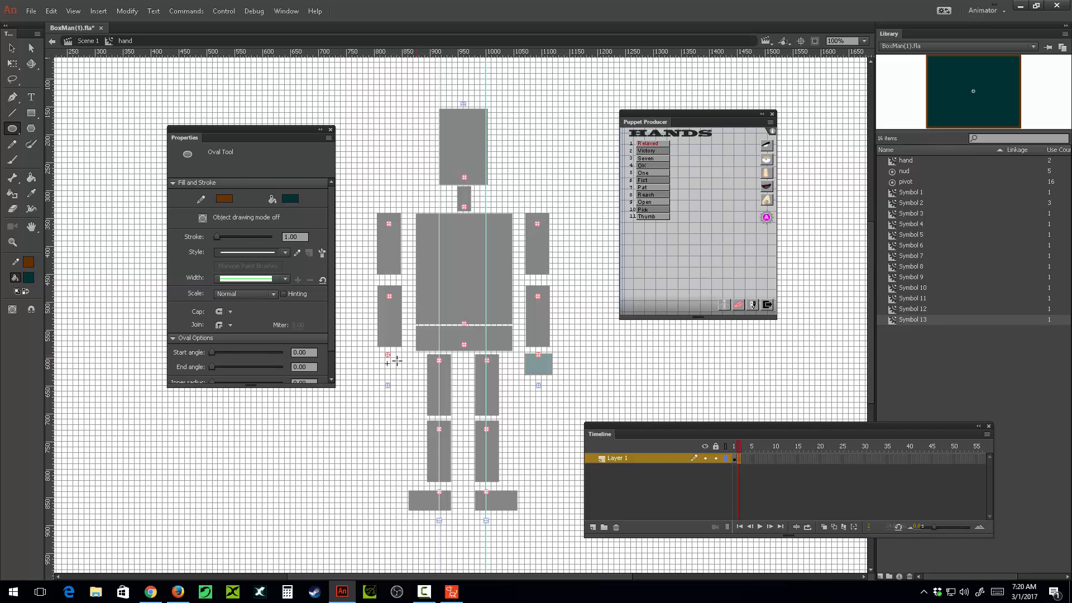
left_click_drag(380, 354, 403, 378)
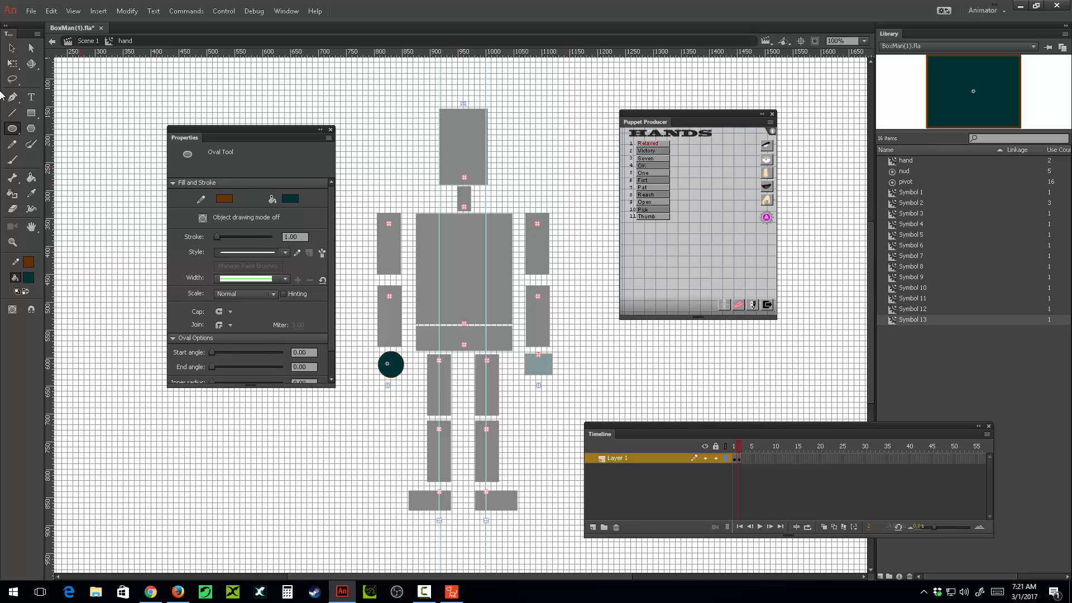
- Select the whole circle, including its outline, and assign it as the Victory hand pose
left_click(11, 47)
left_click_drag(355, 335, 415, 403)
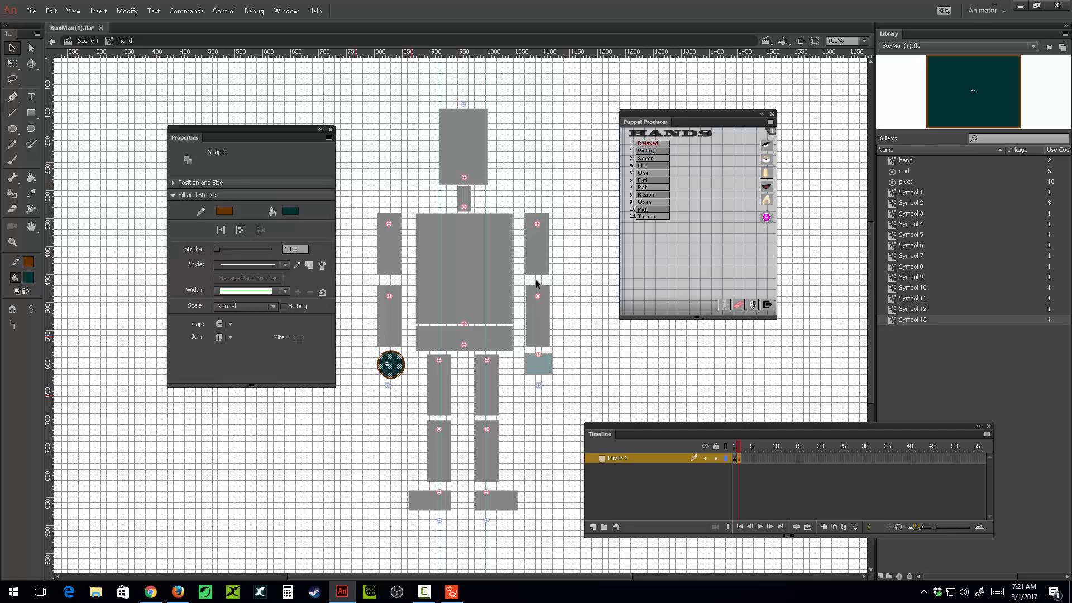
left_click(647, 143)
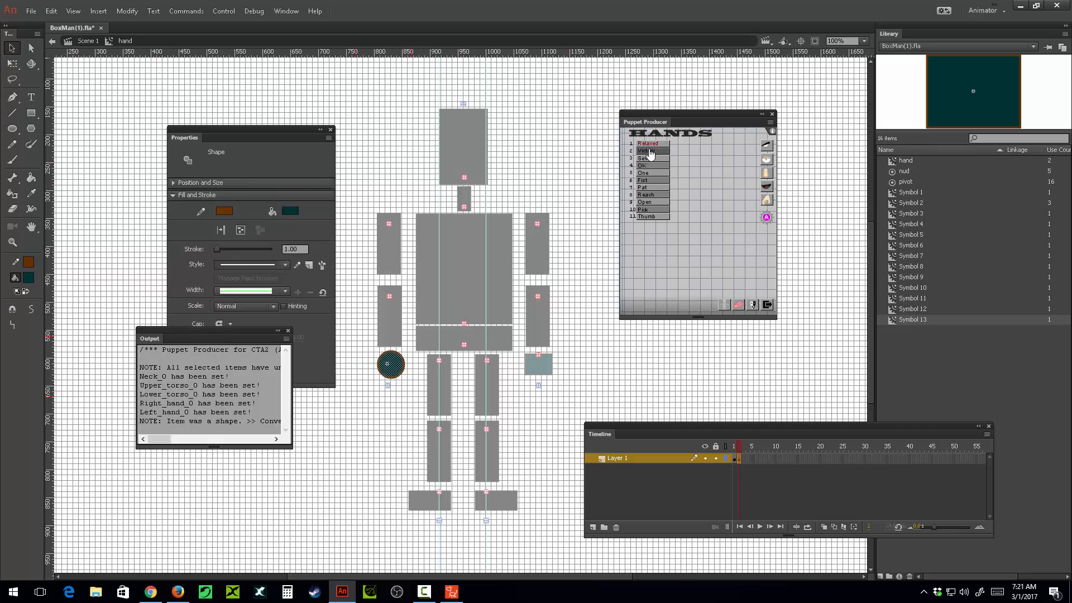
- Insert a blank keyframe at frame 3, swap the stroke and fill colors, and draw a wide, flat rectangle at the wrist pivot
left_click(746, 461)
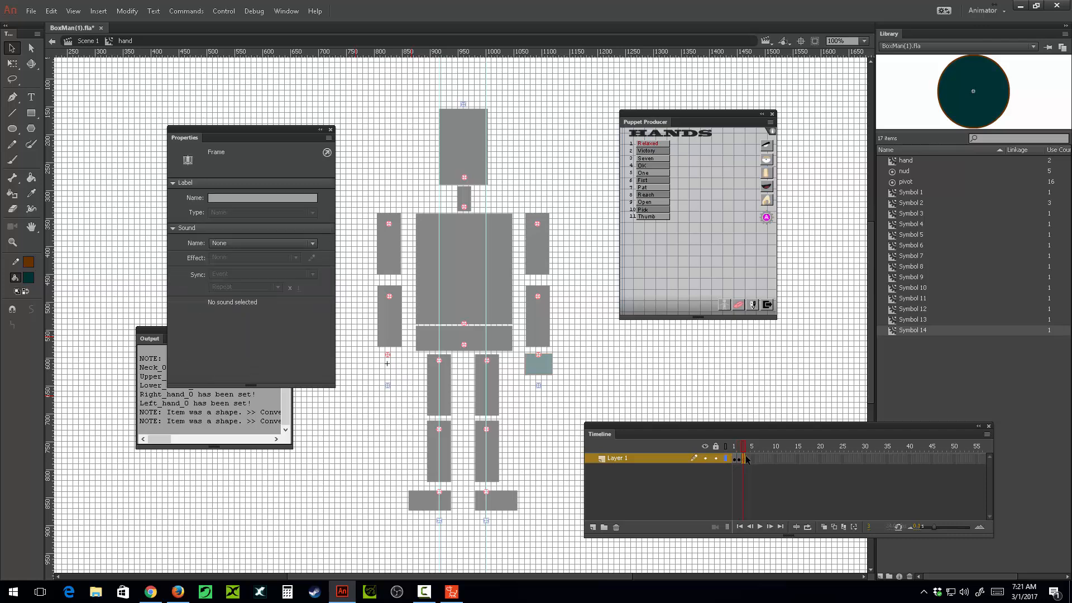
key("comma")
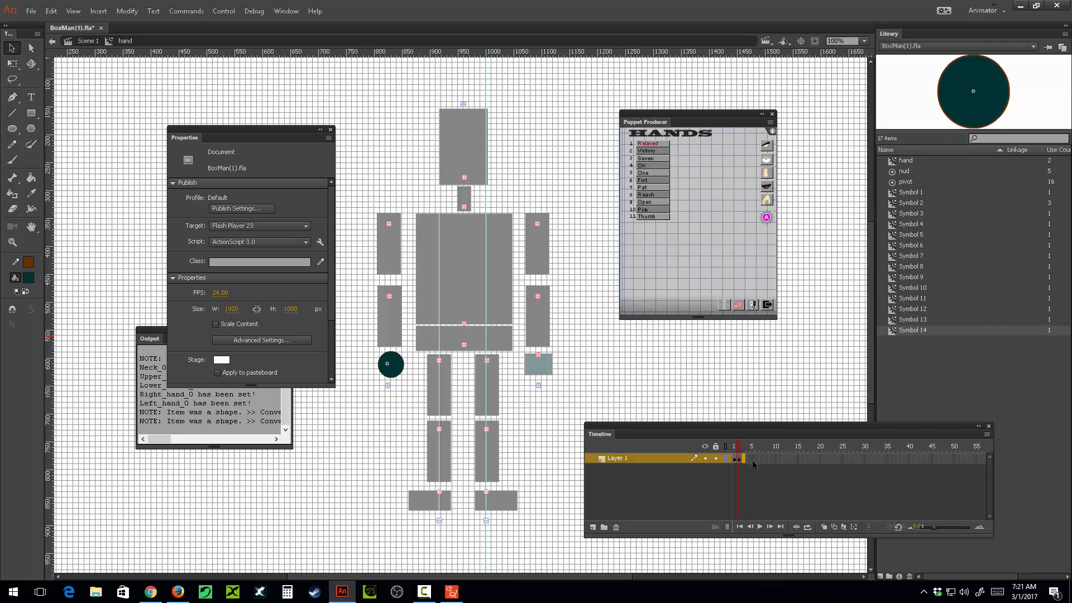
right_click(746, 460)
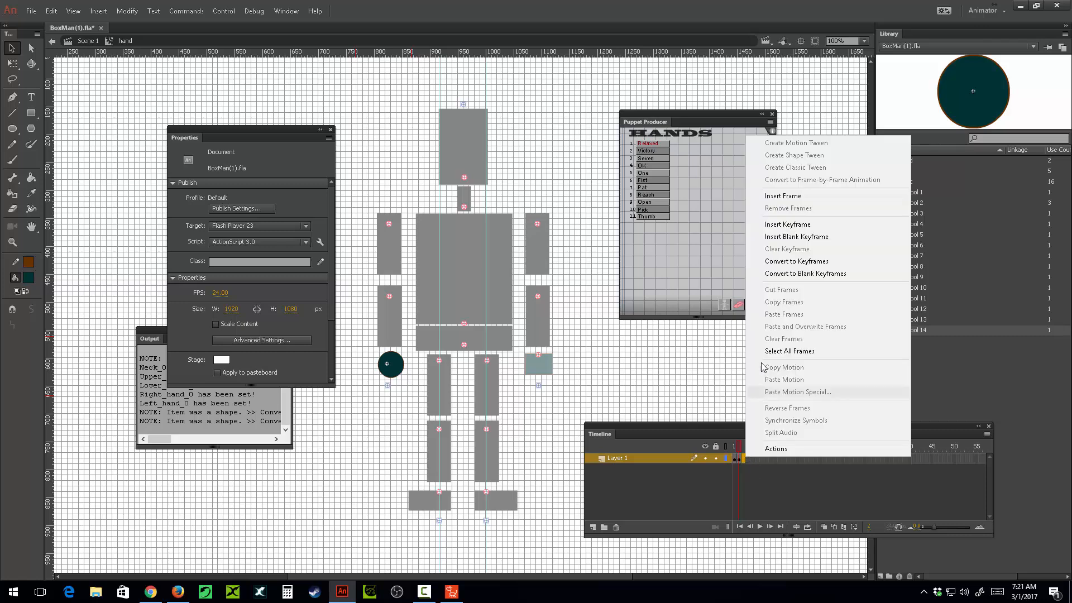
left_click(783, 241)
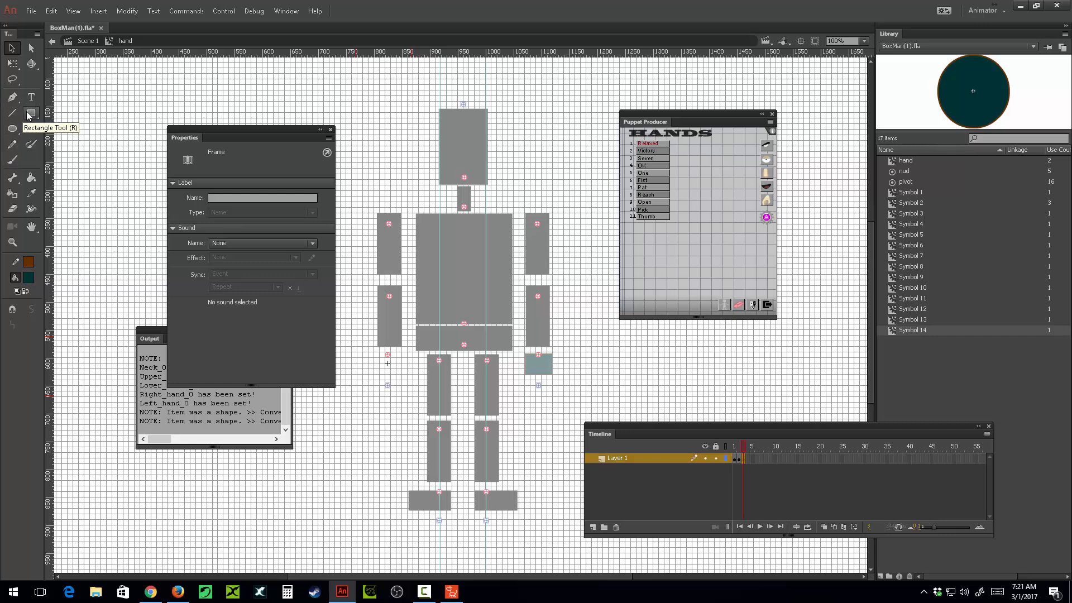
left_click(25, 291)
left_click(151, 311)
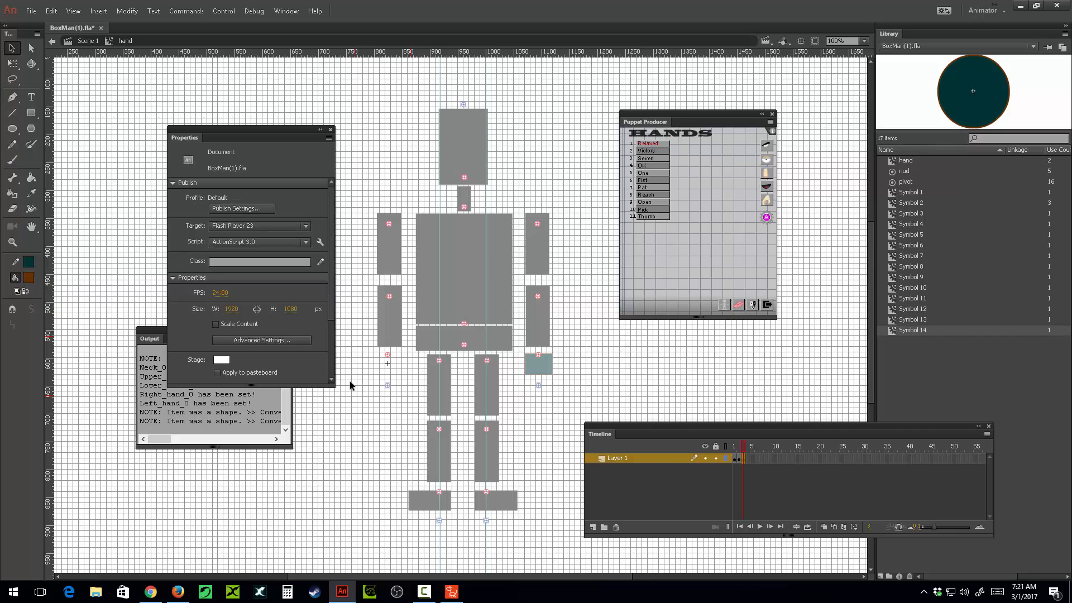
left_click(33, 116)
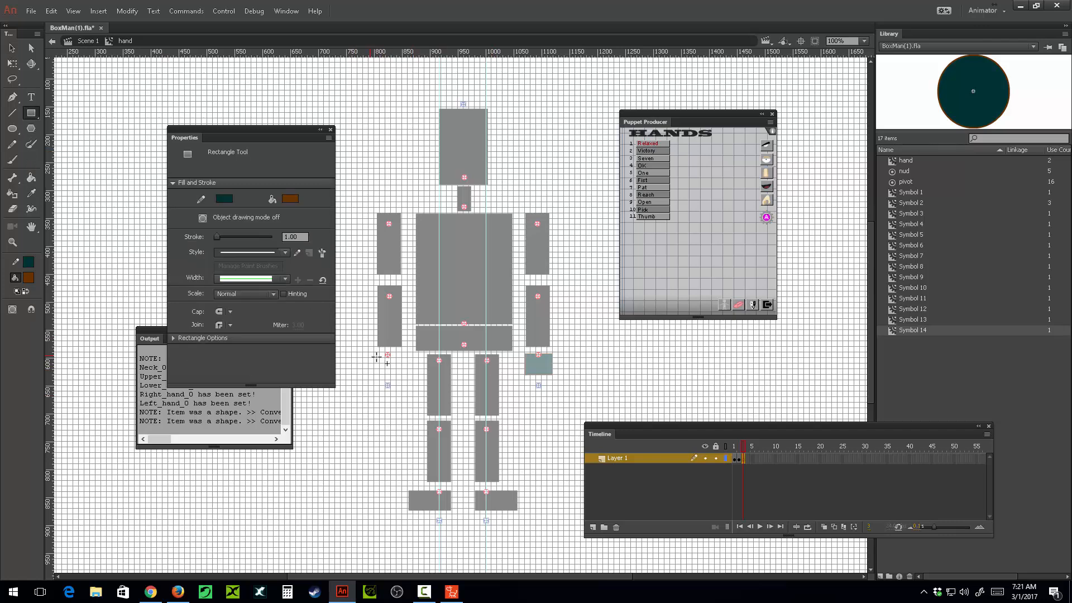
left_click_drag(369, 356, 407, 368)
- Select the whole brown rectangle with its outline and assign it as the Seven hand pose
key("v")
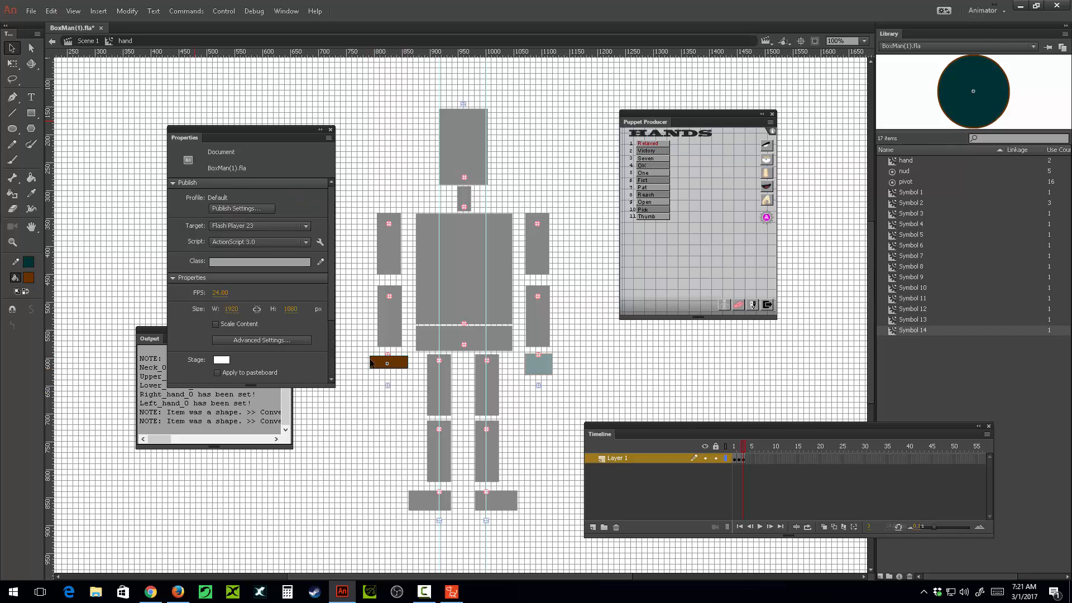
left_click_drag(362, 349, 416, 386)
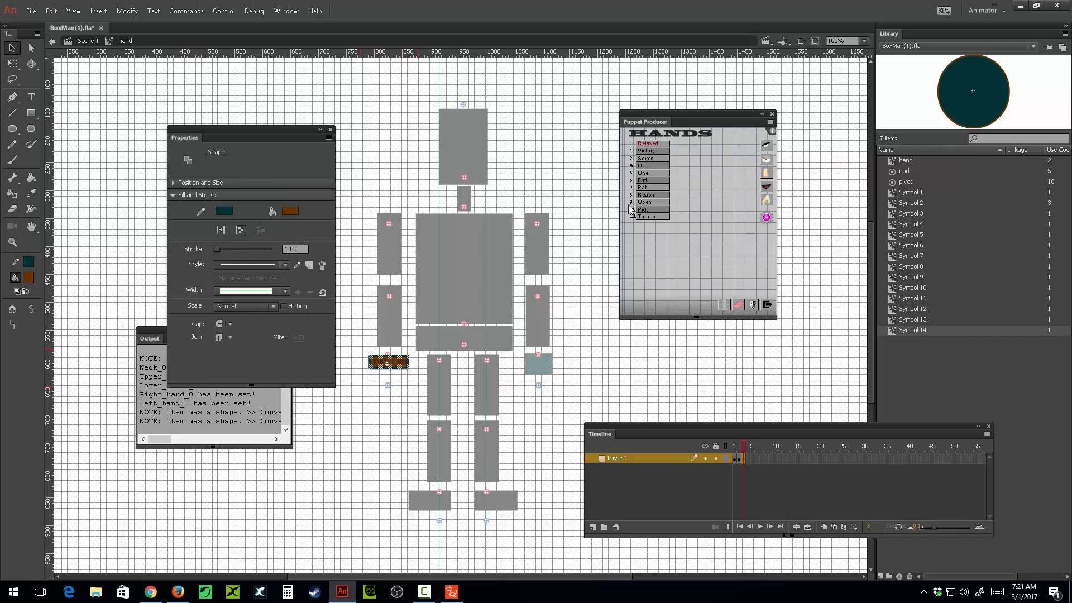
left_click(655, 159)
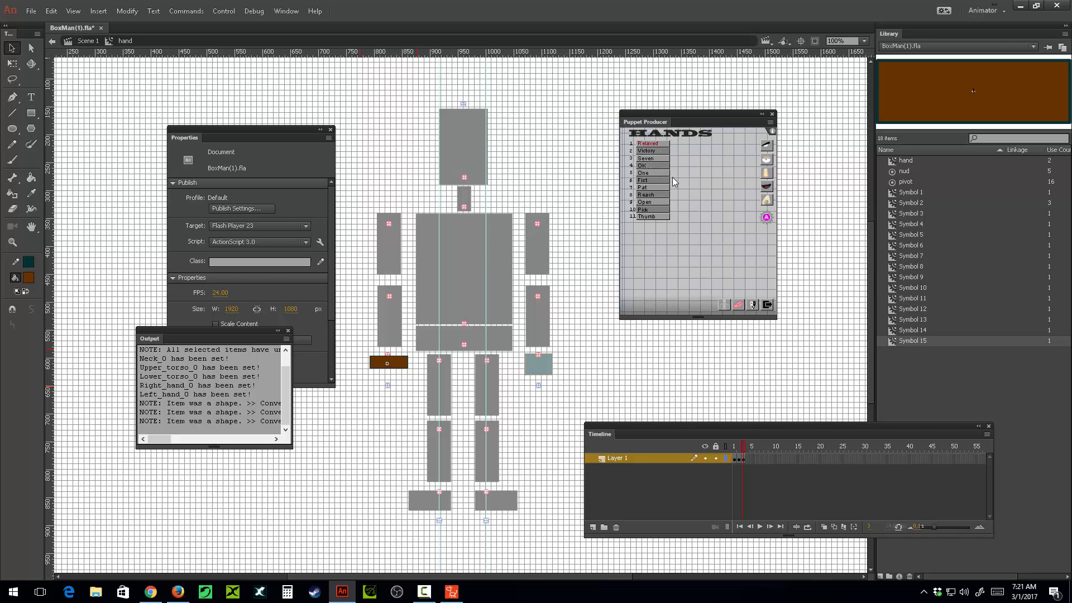
left_click(31, 11)
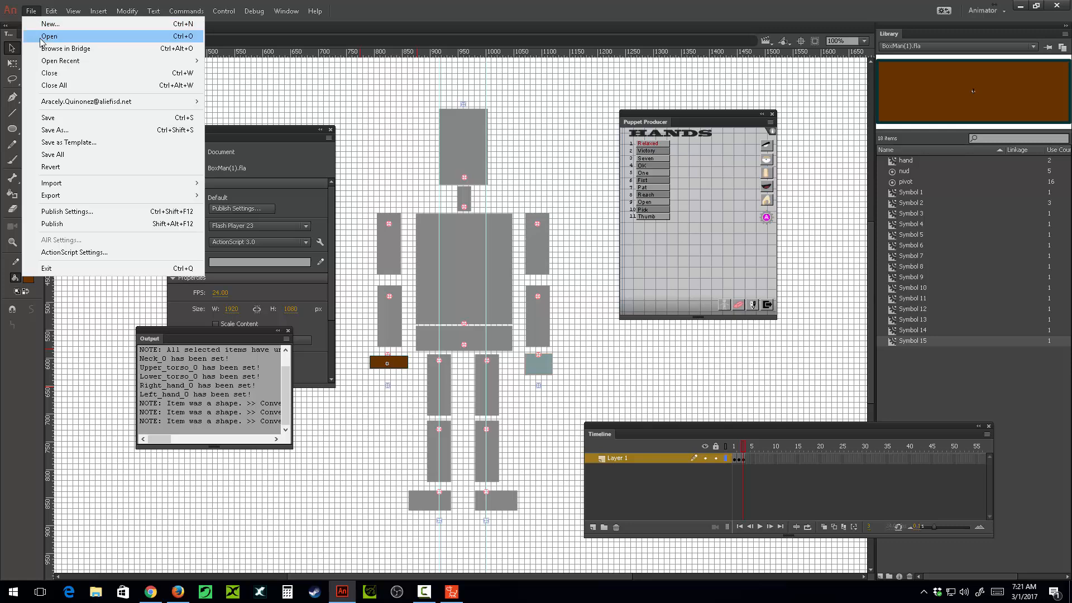
left_click(47, 35)
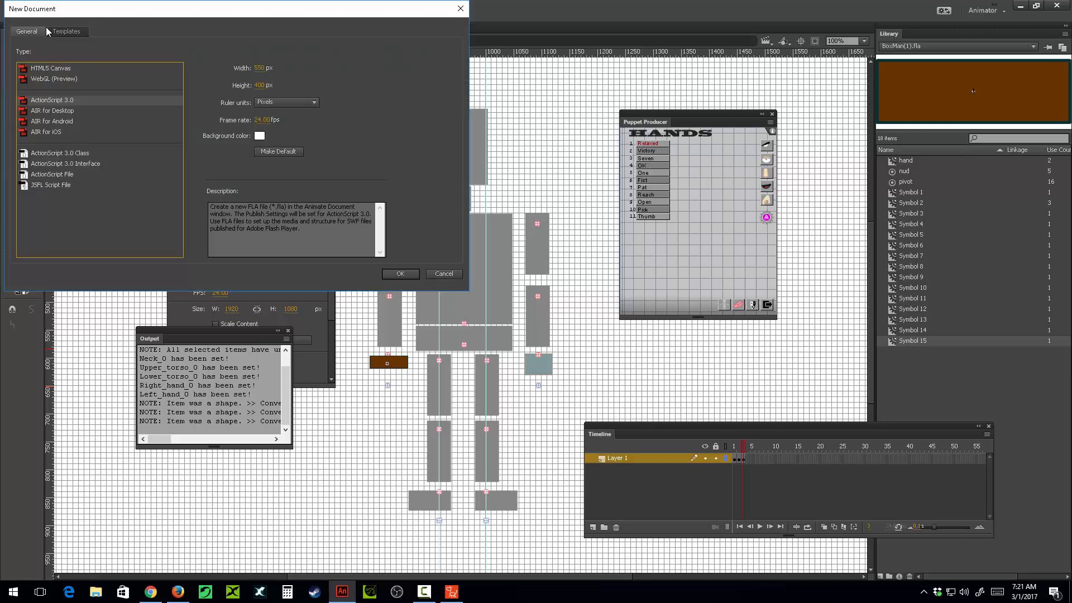
left_click(444, 274)
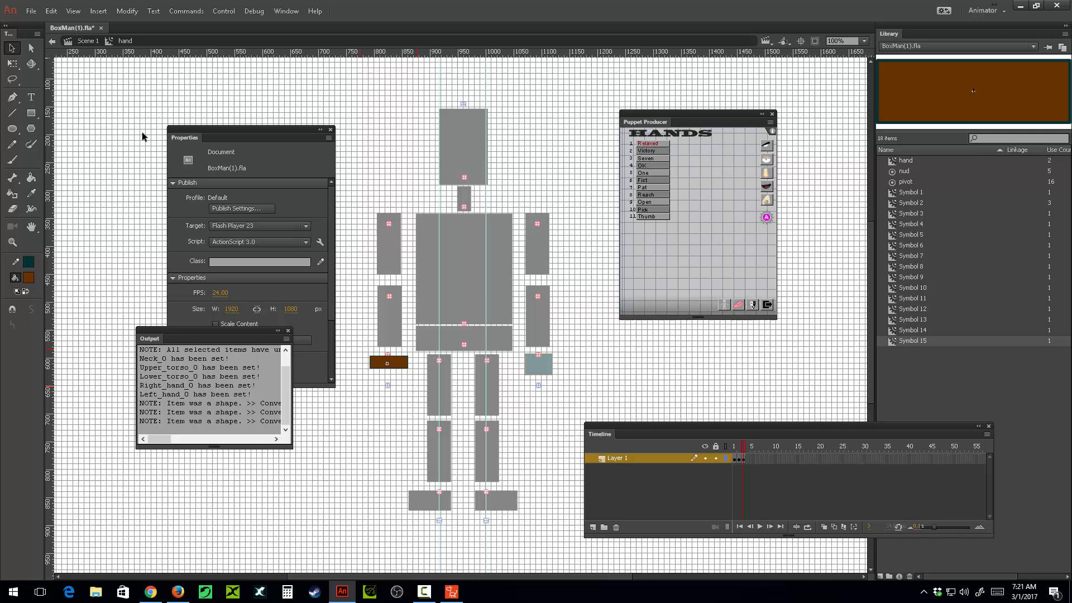
- Open the recent file LLaney1.1.fla as a reference character
left_click(31, 11)
mouse_move(84, 62)
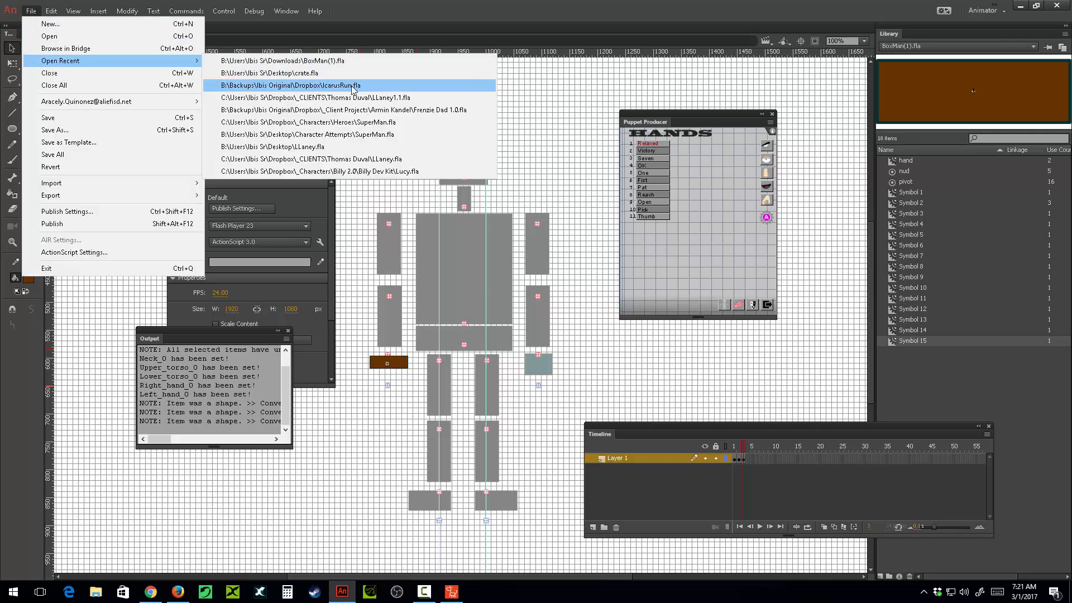
left_click(321, 98)
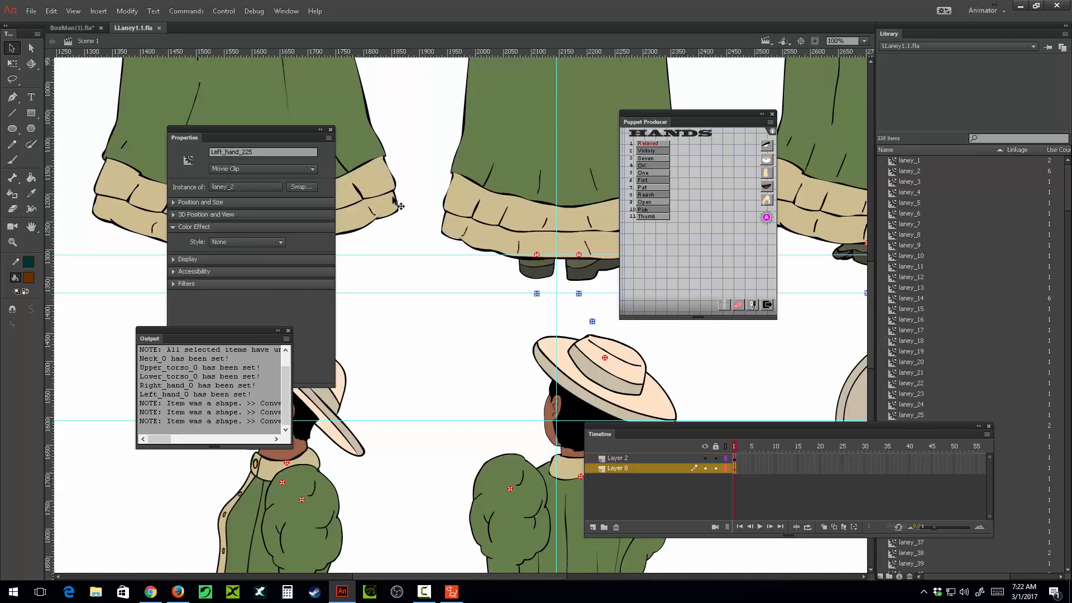
- Find the Right_hand_0 symbol on the front-facing character and open it for editing in place
scroll(389, 180, "up", 5)
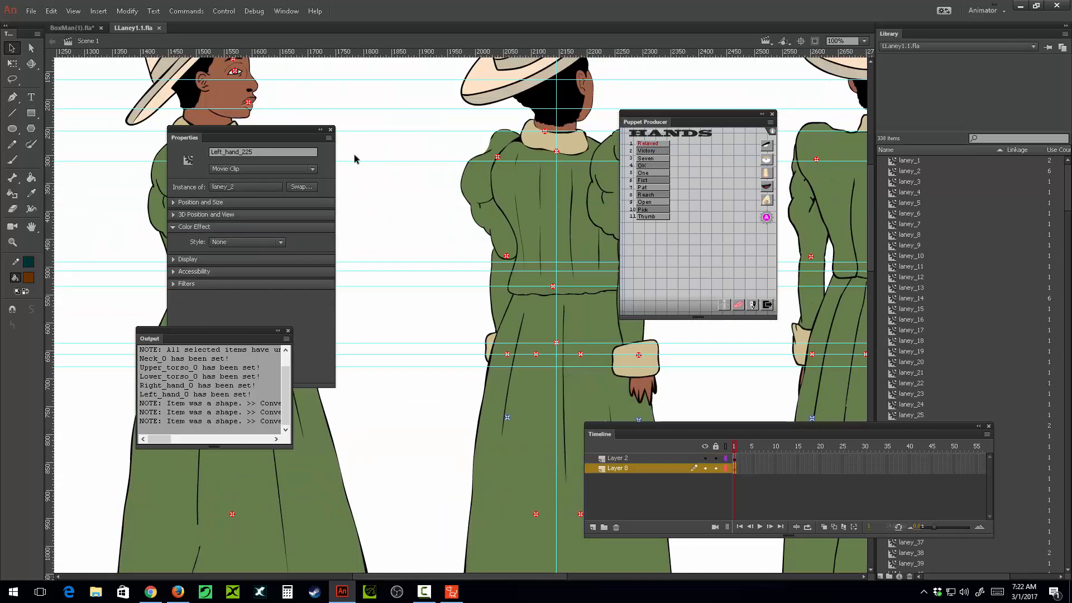
left_click_drag(199, 129, 367, 146)
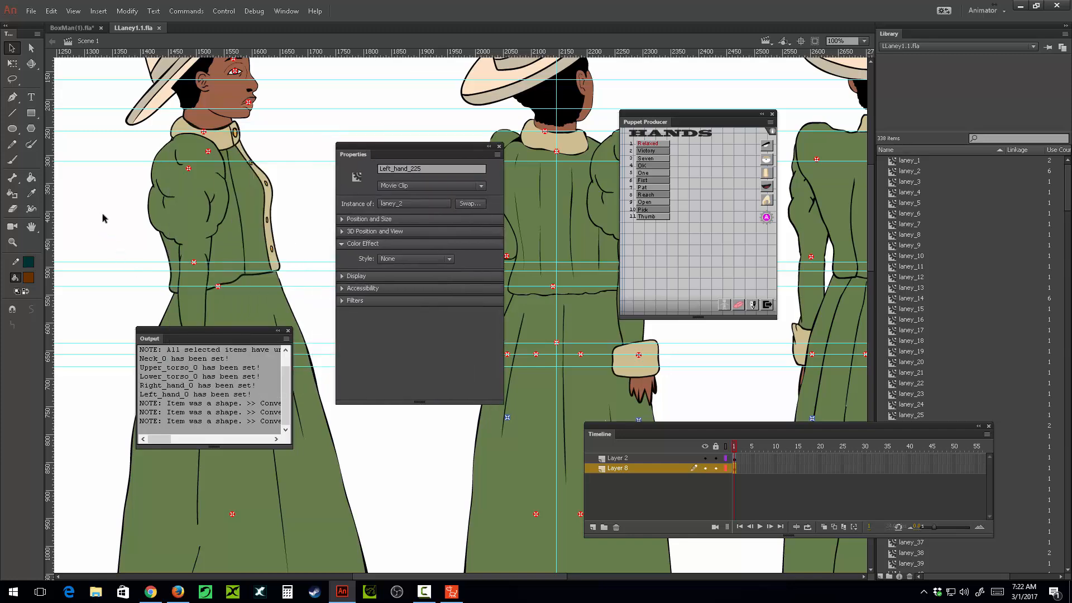
left_click_drag(102, 213, 807, 55)
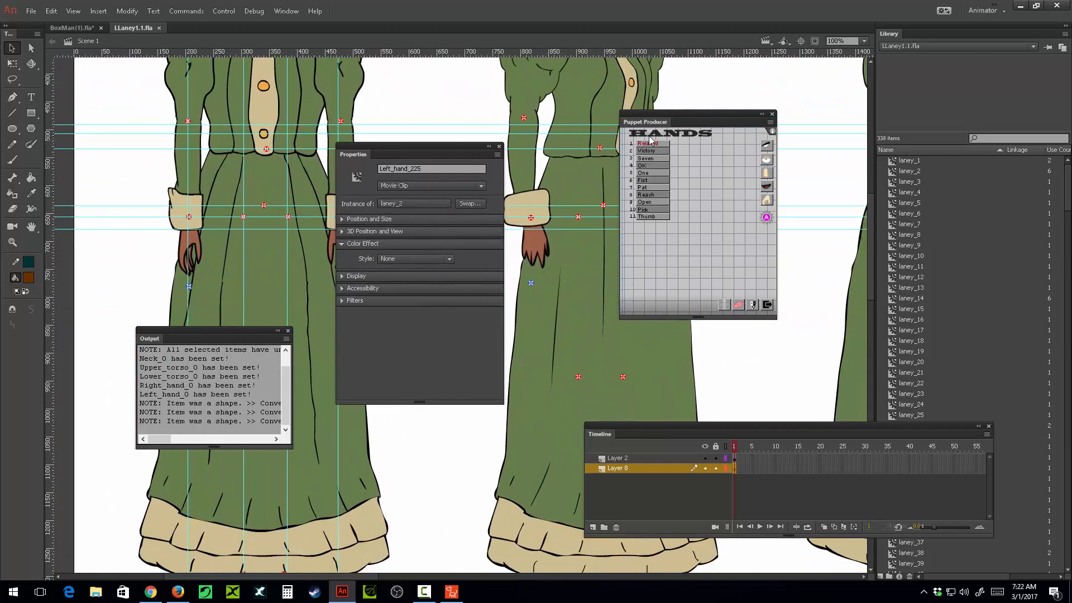
left_click(199, 244)
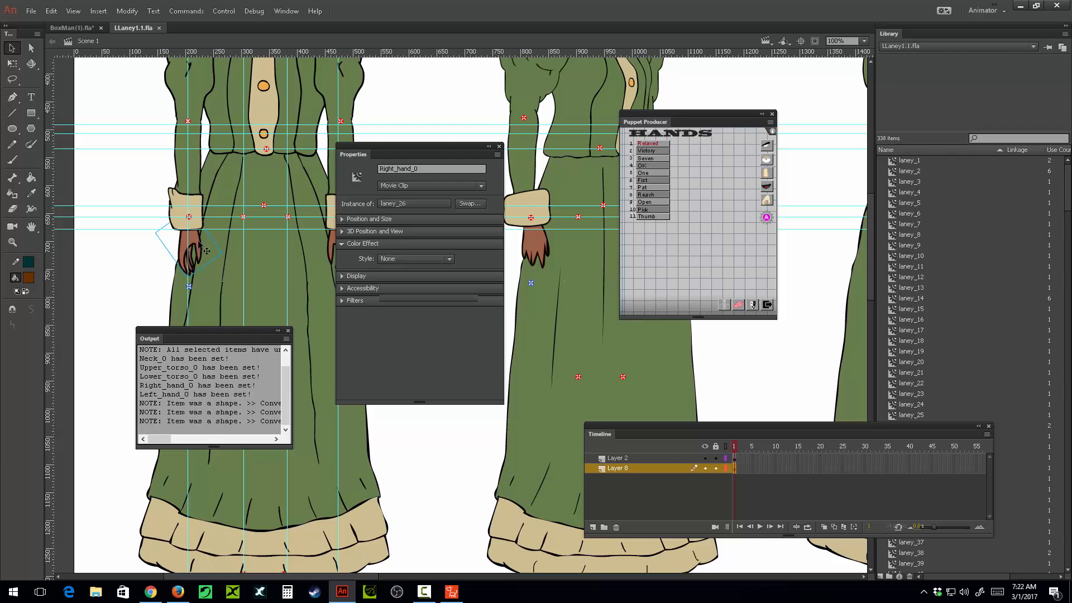
double_click(192, 251)
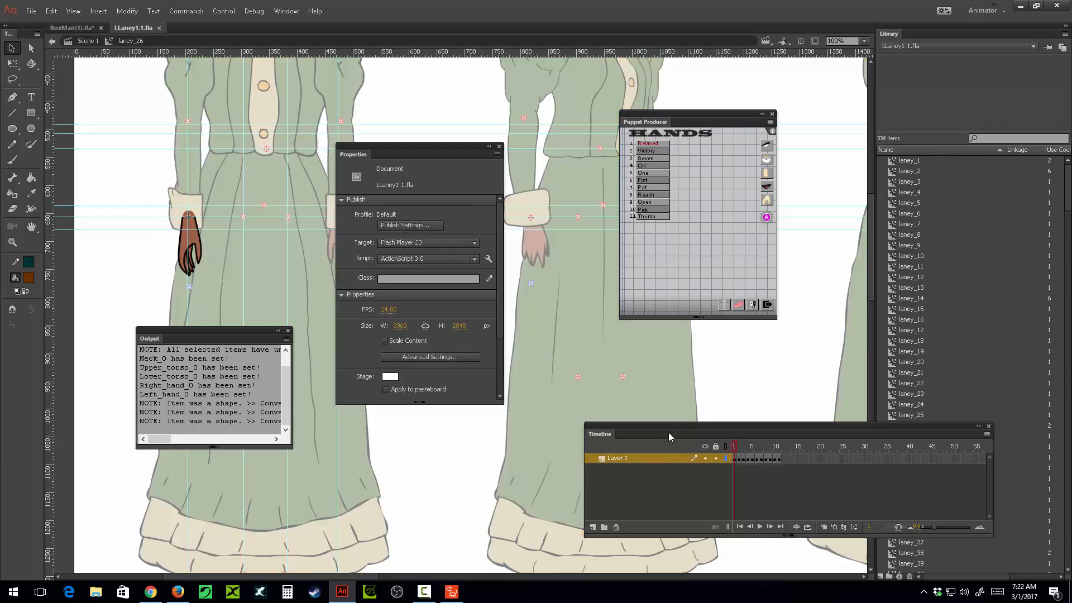
- Scrub through the reference hand's sprite frames from 1 to 11 and check the instance name of the last pose
left_click_drag(669, 436, 190, 95)
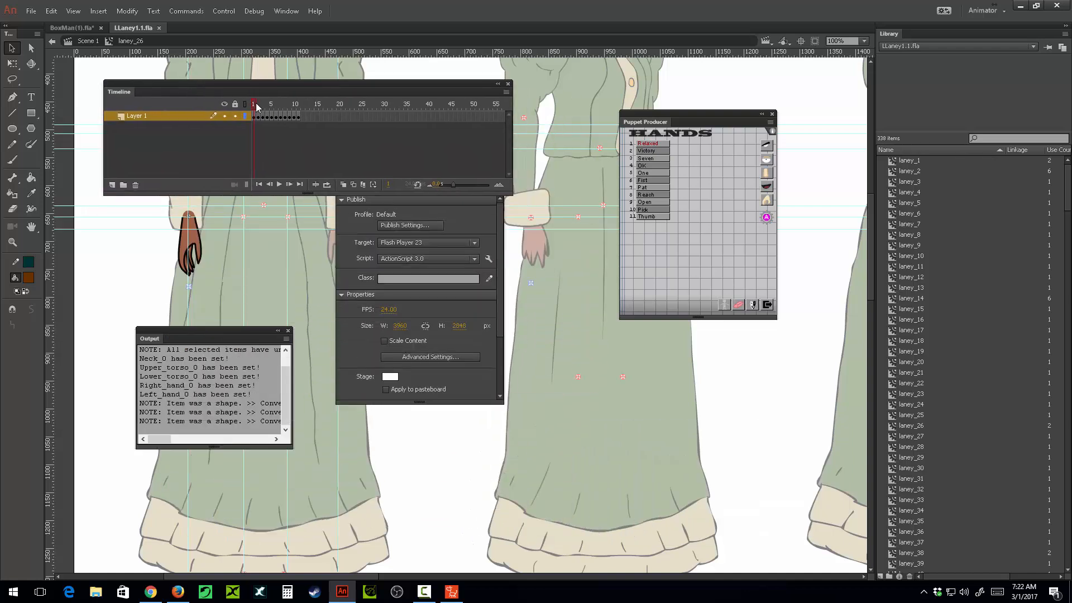
left_click_drag(257, 106, 303, 117)
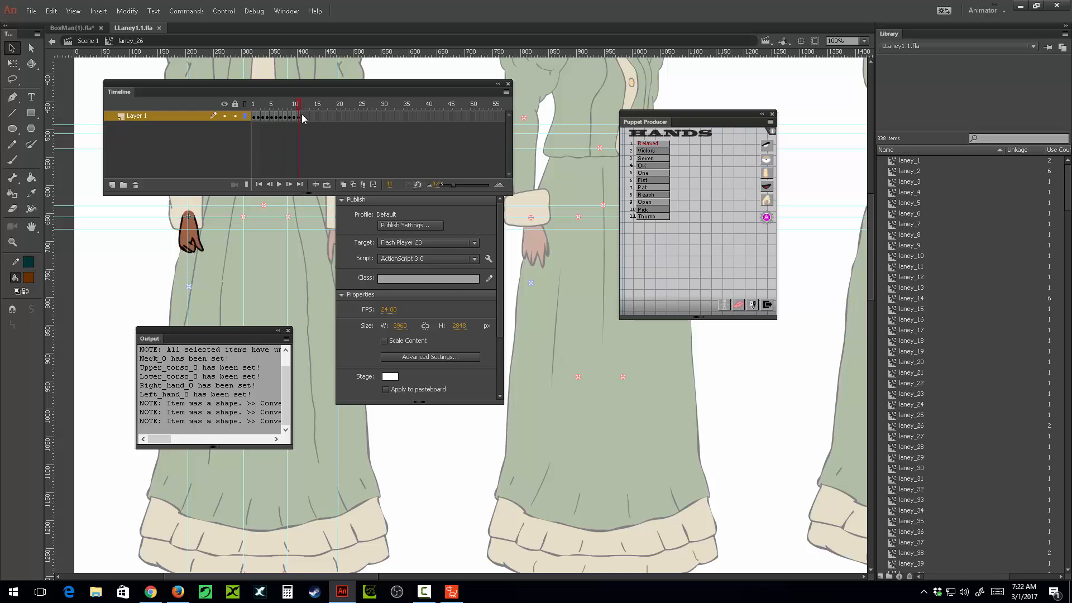
left_click(197, 245)
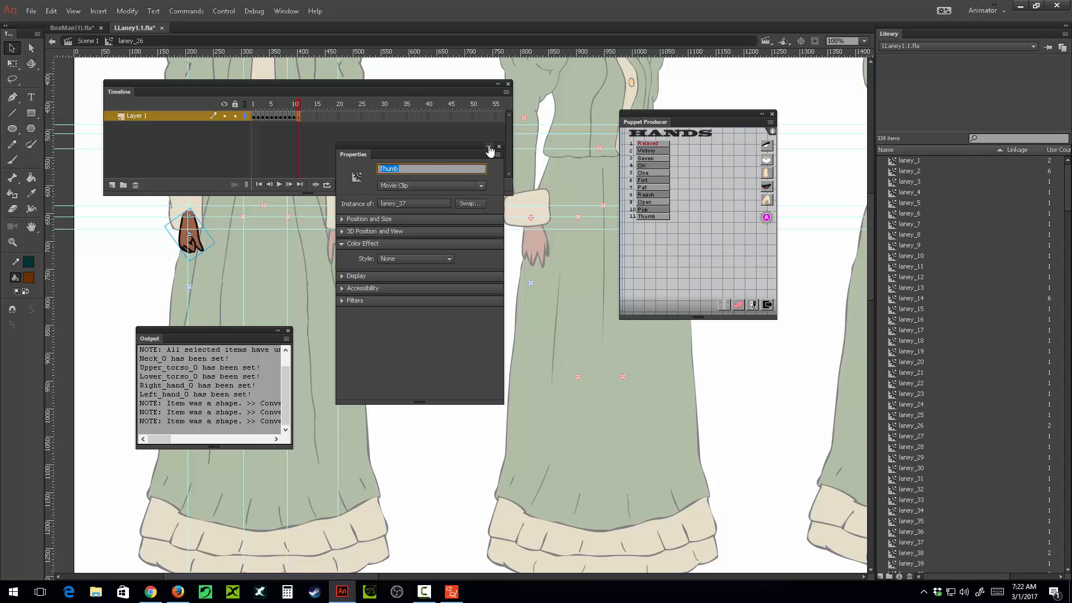
- Close LLaney1.1.fla without saving and check the instance name of the brown rectangle in BoxMan's hand symbol
left_click(162, 28)
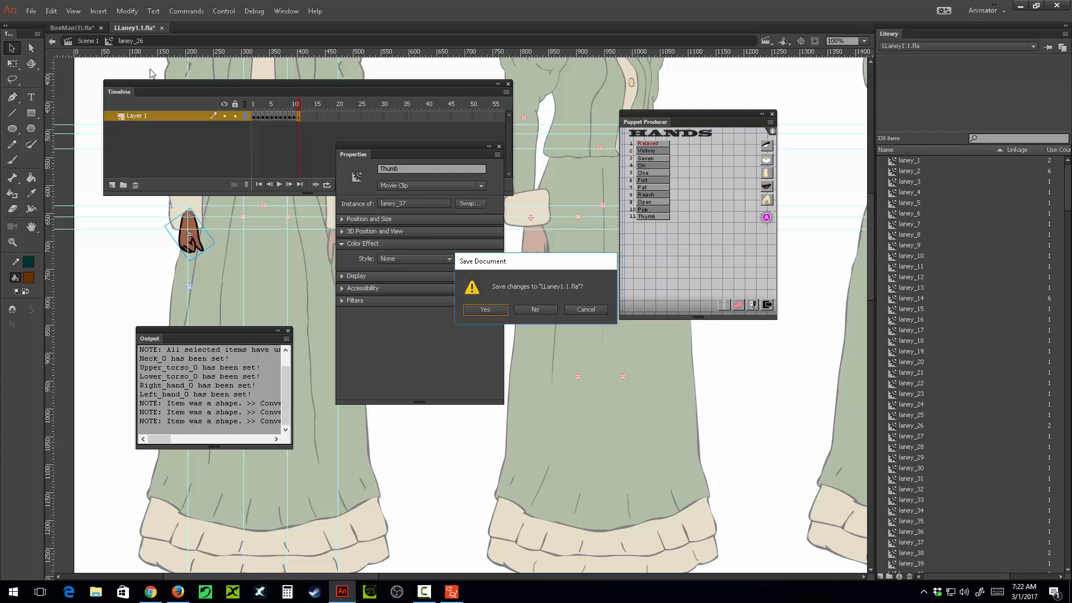
left_click(553, 311)
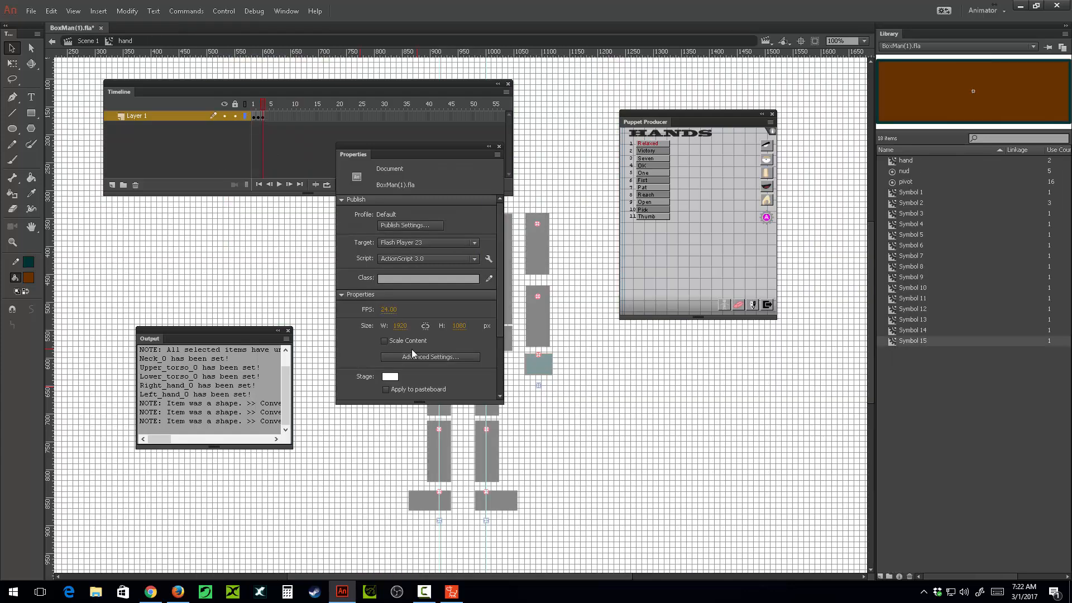
left_click_drag(366, 162, 701, 250)
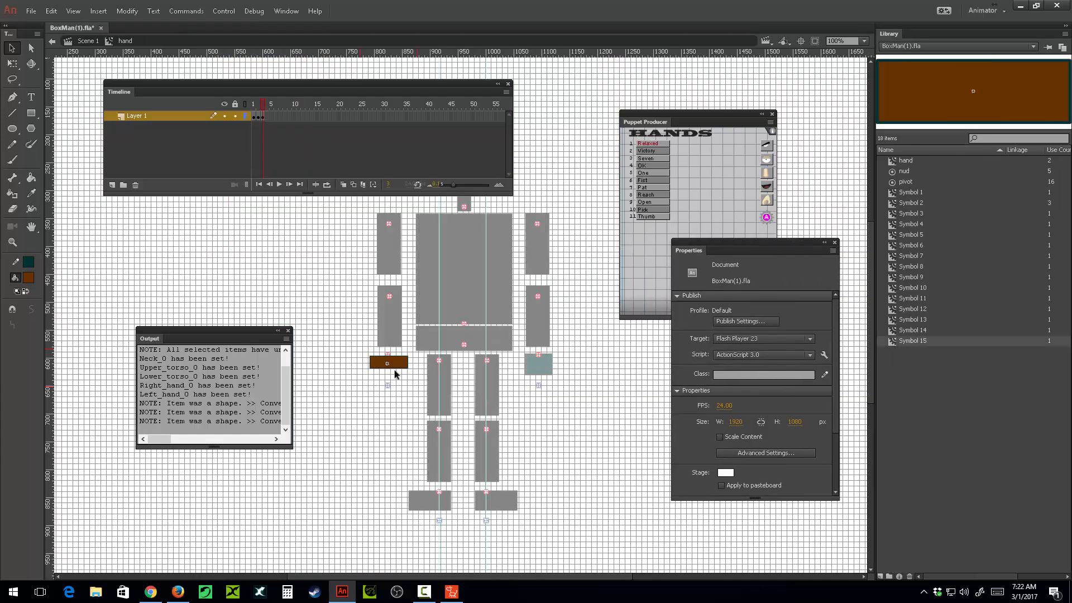
left_click(389, 364)
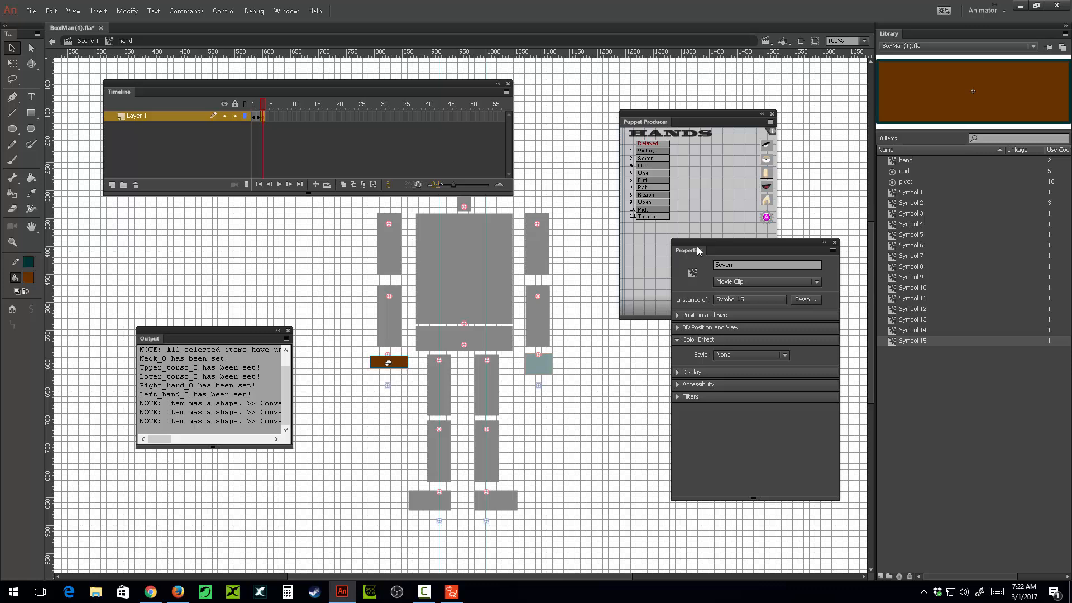
- Move the Properties and Puppet Producer panels apart so neither is covered, and go to frame 1 of the hand symbol
left_click_drag(696, 254, 704, 336)
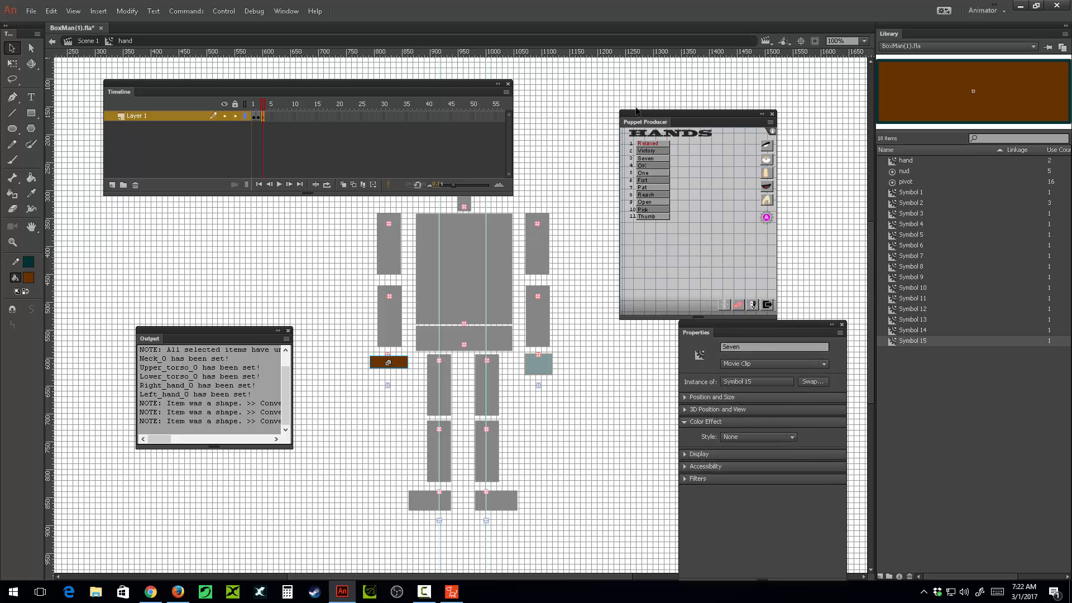
left_click_drag(644, 123, 695, 72)
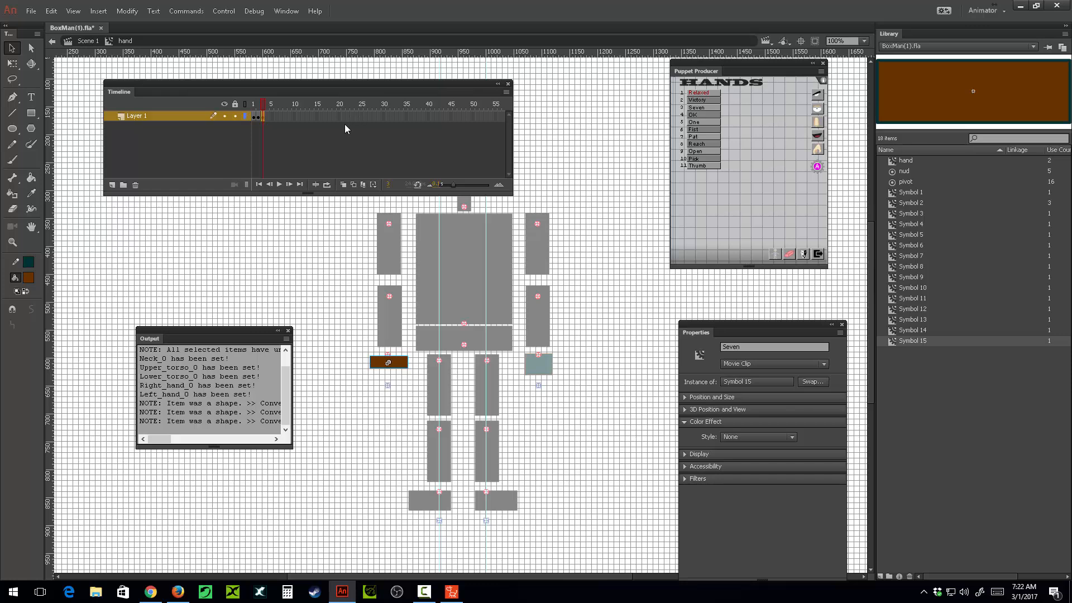
left_click(254, 116)
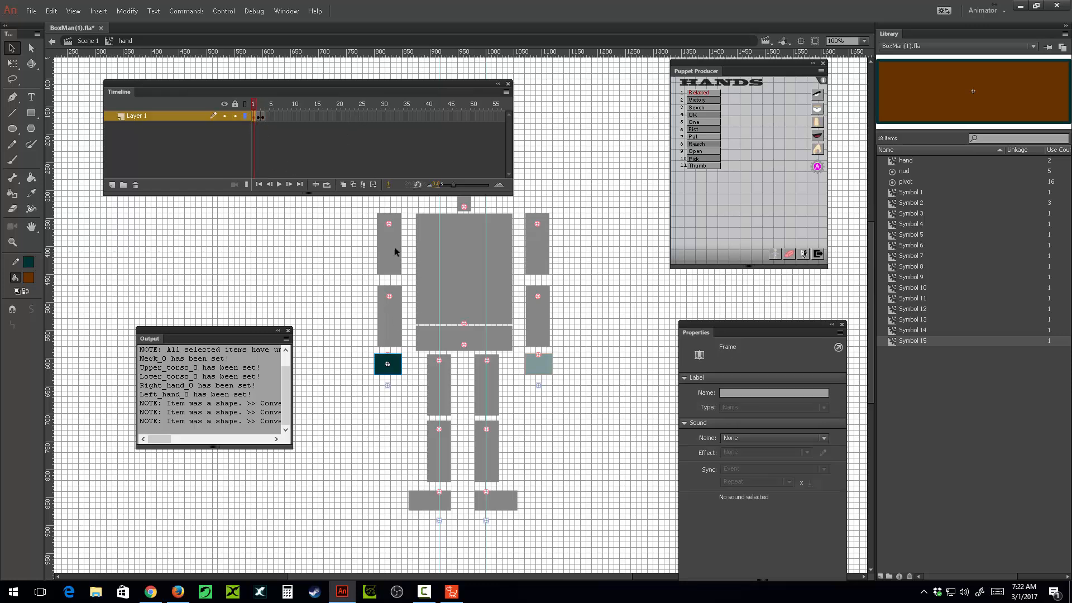
- Check the instance name in the hand symbol, then return to Scene 1 and move the Timeline clear of the character's head
left_click(394, 366)
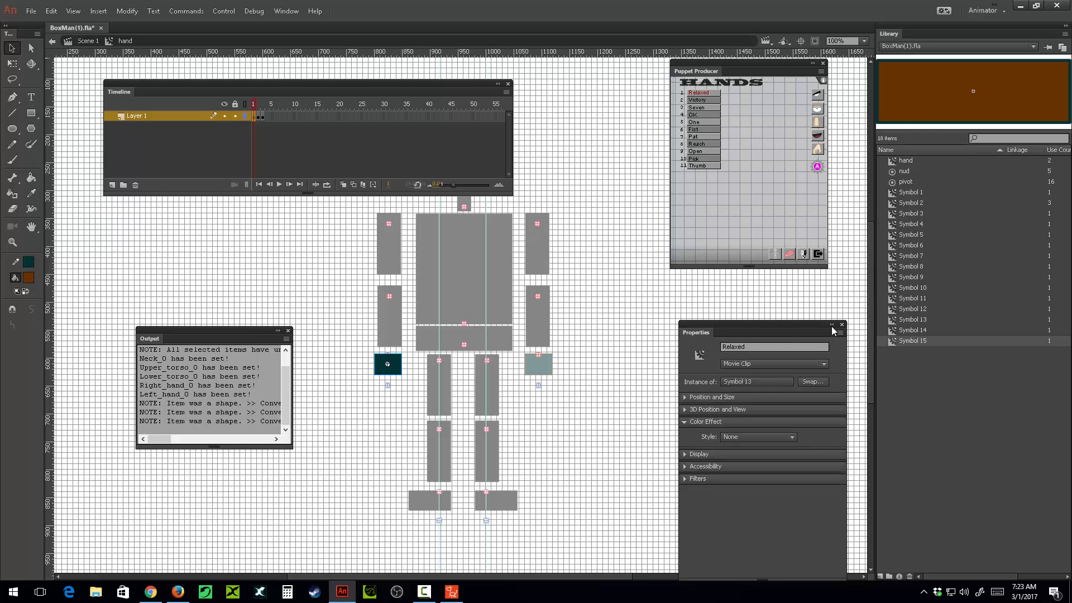
left_click(727, 345)
double_click(344, 380)
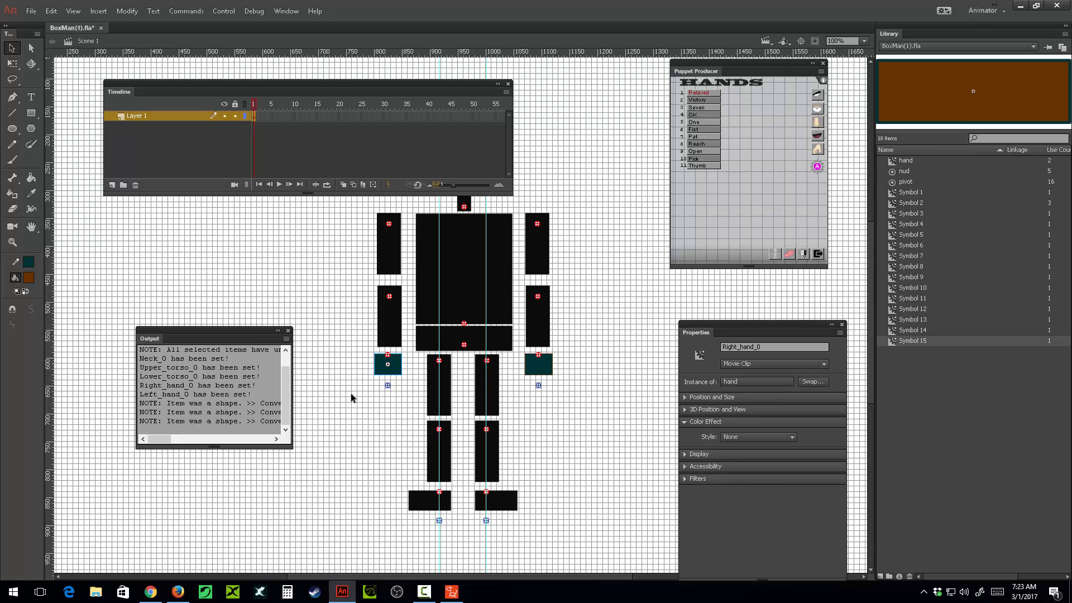
left_click(350, 393)
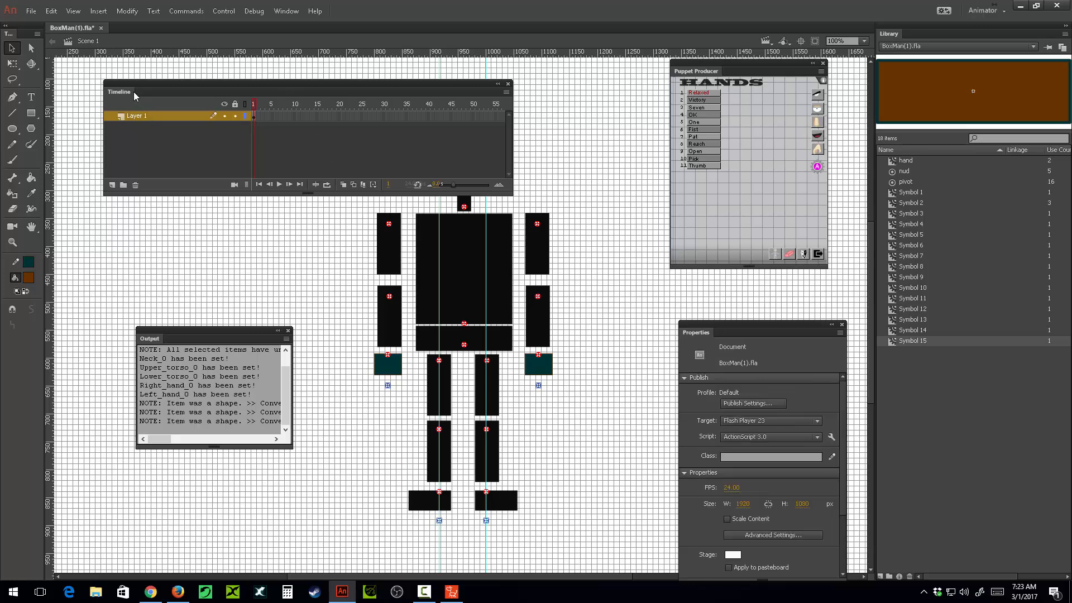
left_click_drag(133, 92, 640, 379)
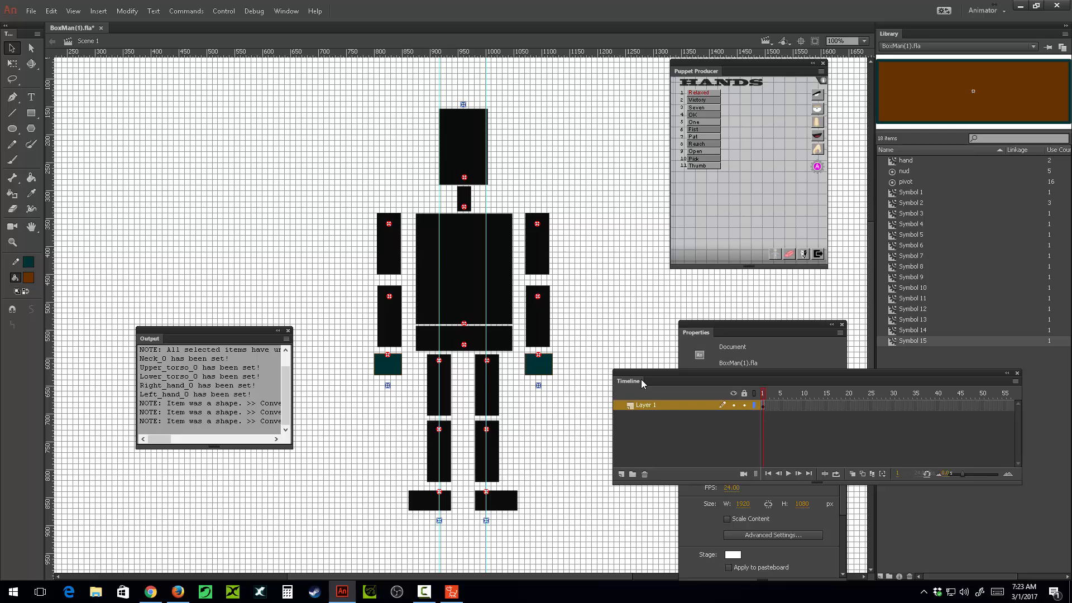
- Export the puppet as an SWF movie, overwriting BoxMan(1).swf on the Desktop
key("ctrl+alt+shift+s")
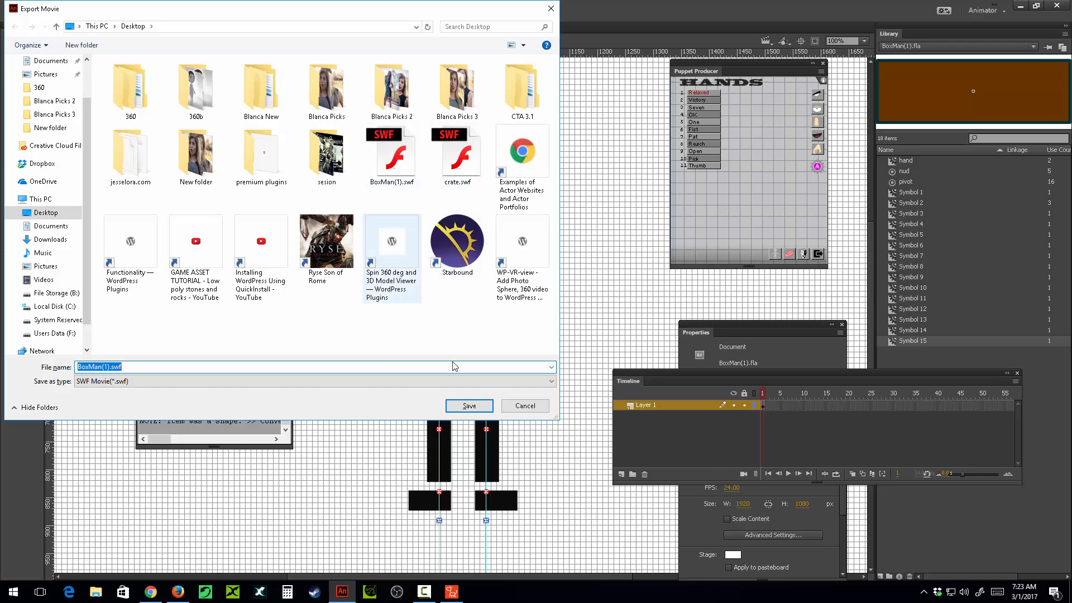
left_click(474, 408)
left_click(311, 239)
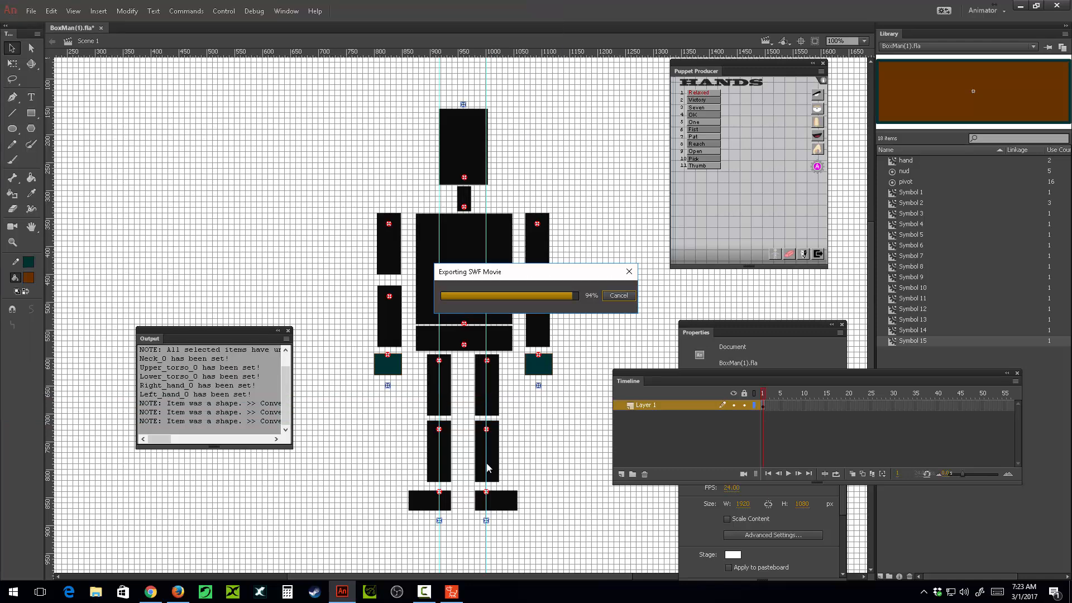
- Switch to CrazyTalk Animator 3, update the actor from BoxMan(1).swf on the Desktop and dismiss the update report
left_click(424, 592)
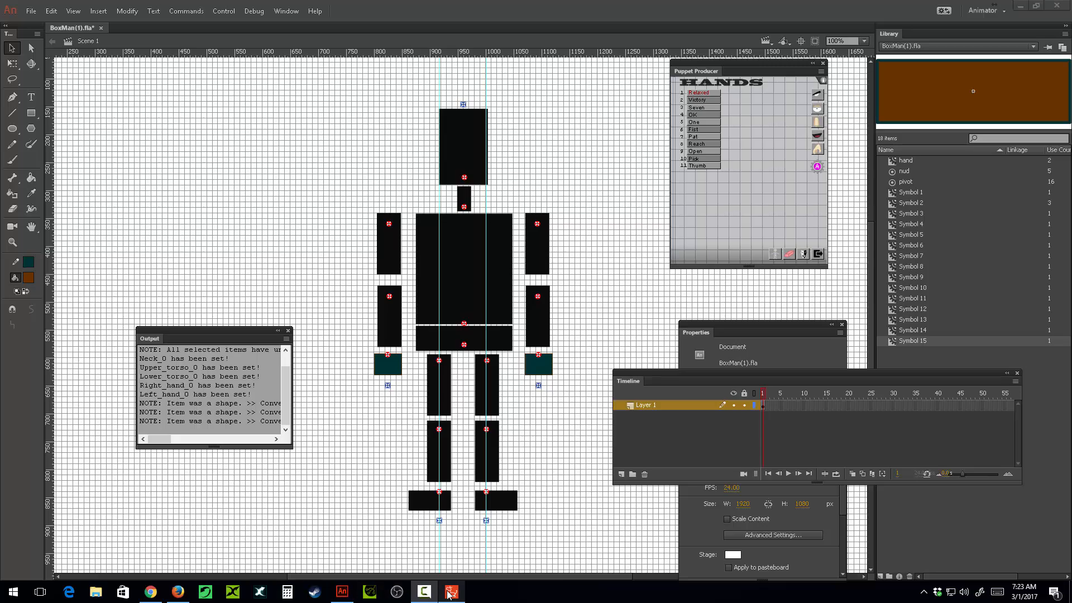
left_click(450, 593)
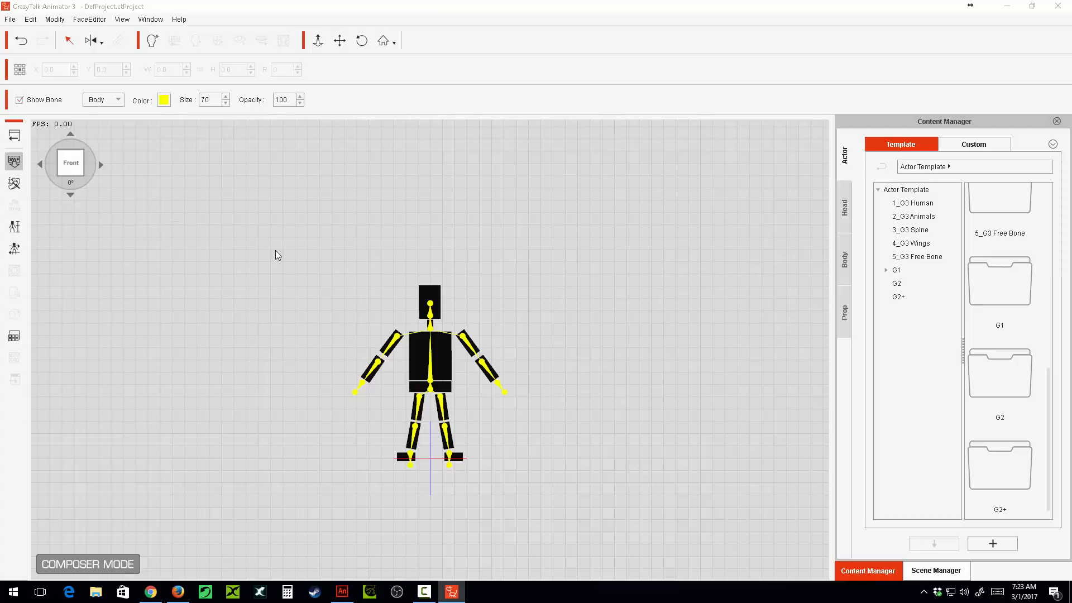
left_click(425, 173)
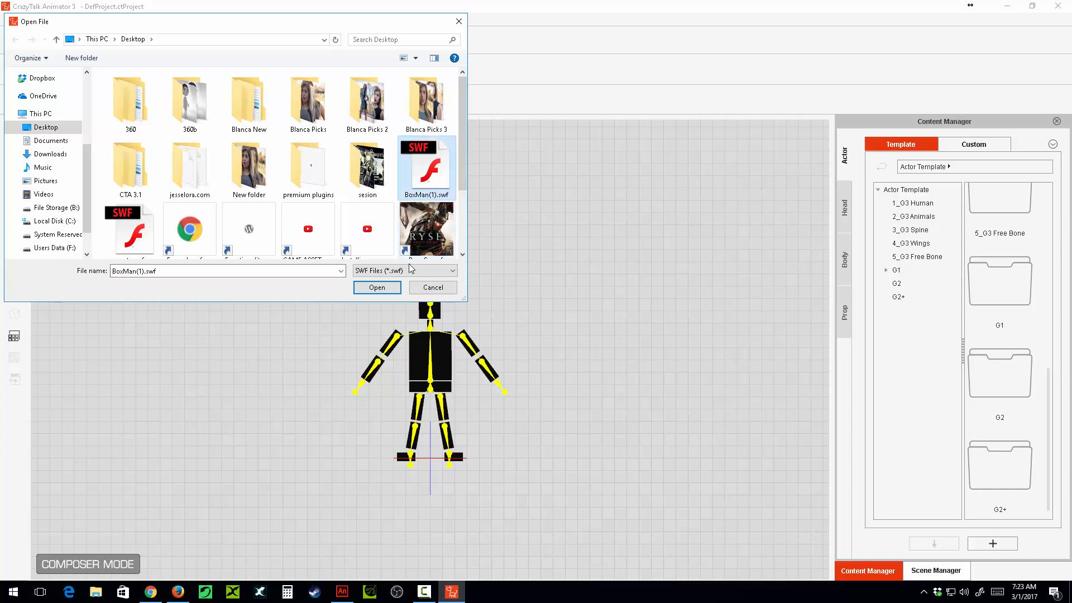
left_click(377, 287)
left_click(496, 347)
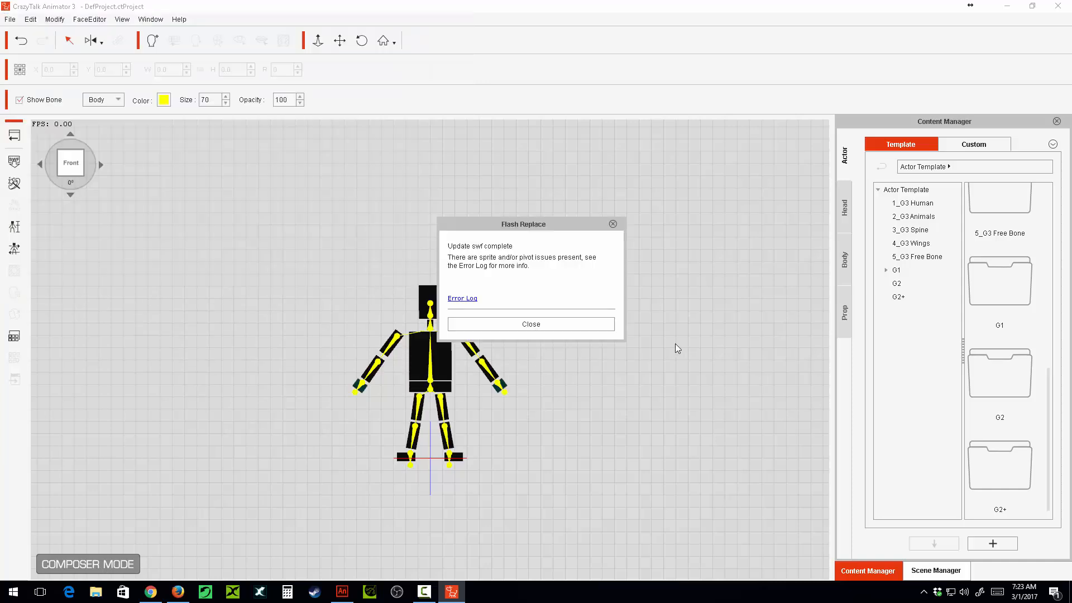
left_click(553, 321)
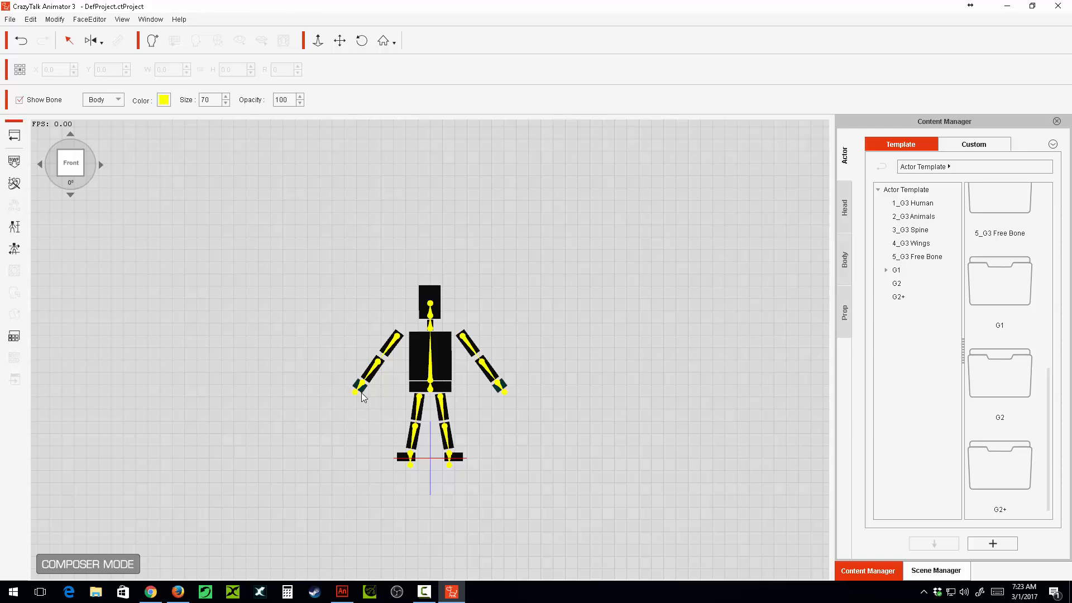
- Open the Sprite Editor for the actor's right hand and place it beside the character
left_click(362, 390)
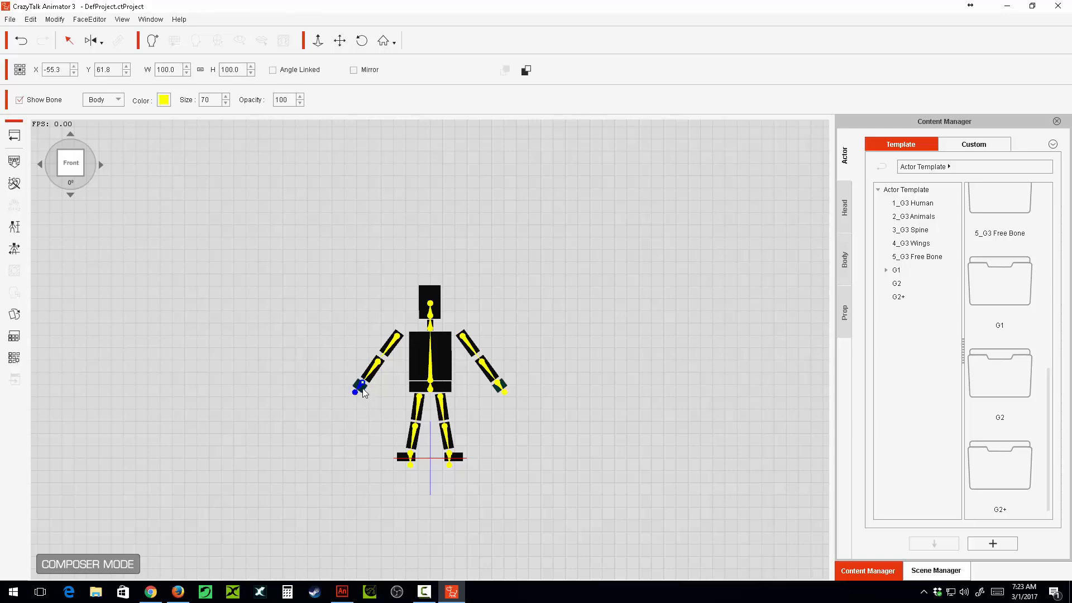
double_click(362, 390)
left_click_drag(502, 146, 659, 145)
- Cycle the right hand through the 00 Default, 01 Relaxed a and 02 Relaxed b sprites, finish on 02 Relaxed b and close the Sprite Editor
left_click(667, 218)
left_click(713, 224)
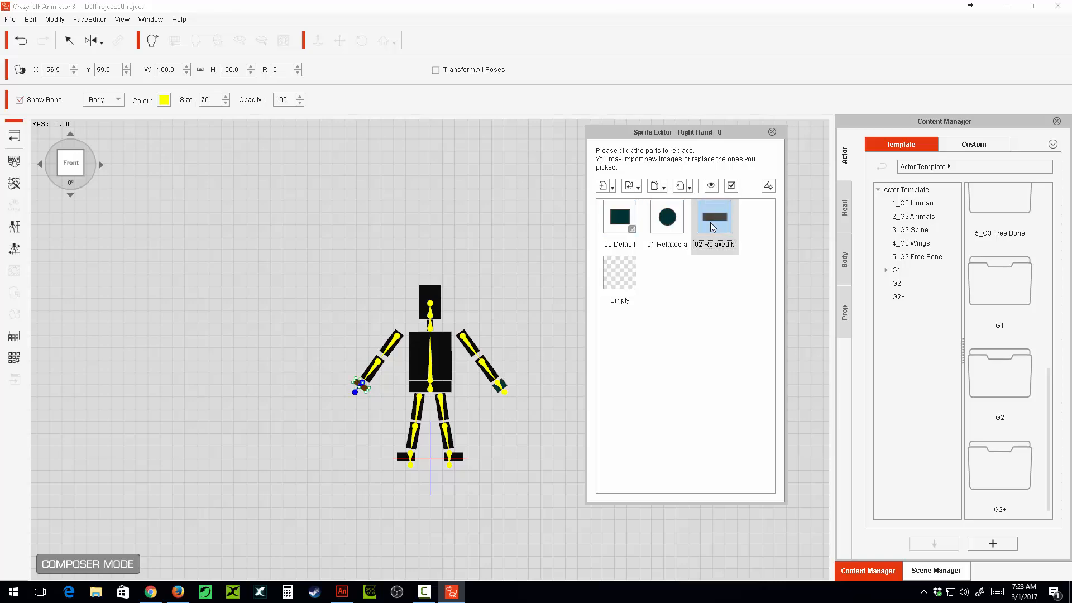
left_click(656, 225)
left_click(614, 223)
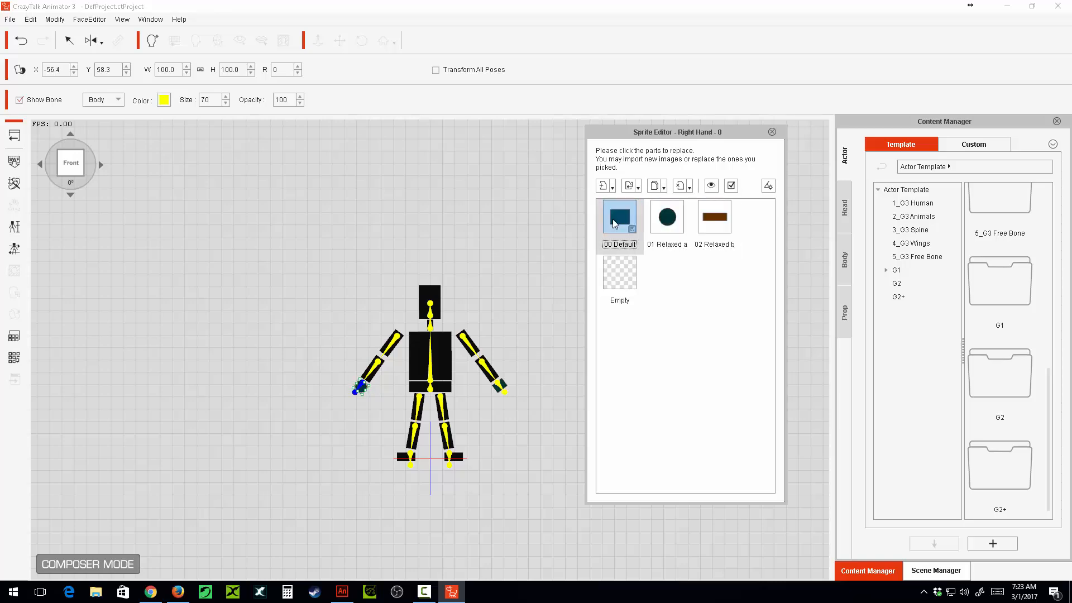
left_click(667, 220)
left_click(713, 220)
left_click(677, 222)
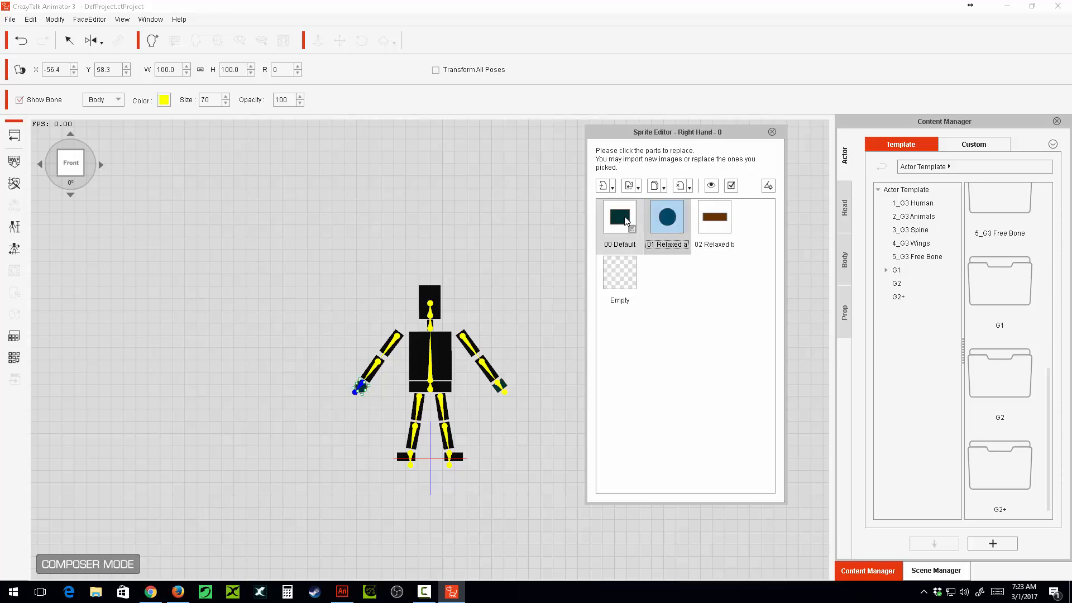
left_click(618, 220)
left_click(667, 220)
left_click(714, 222)
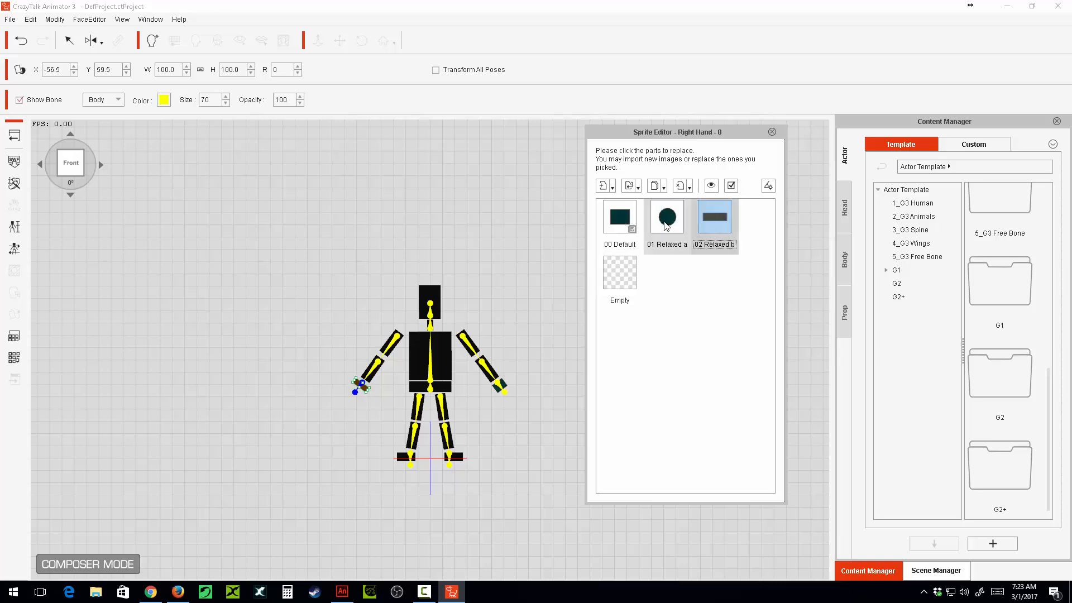
left_click(667, 220)
left_click(631, 221)
left_click(673, 222)
left_click(708, 219)
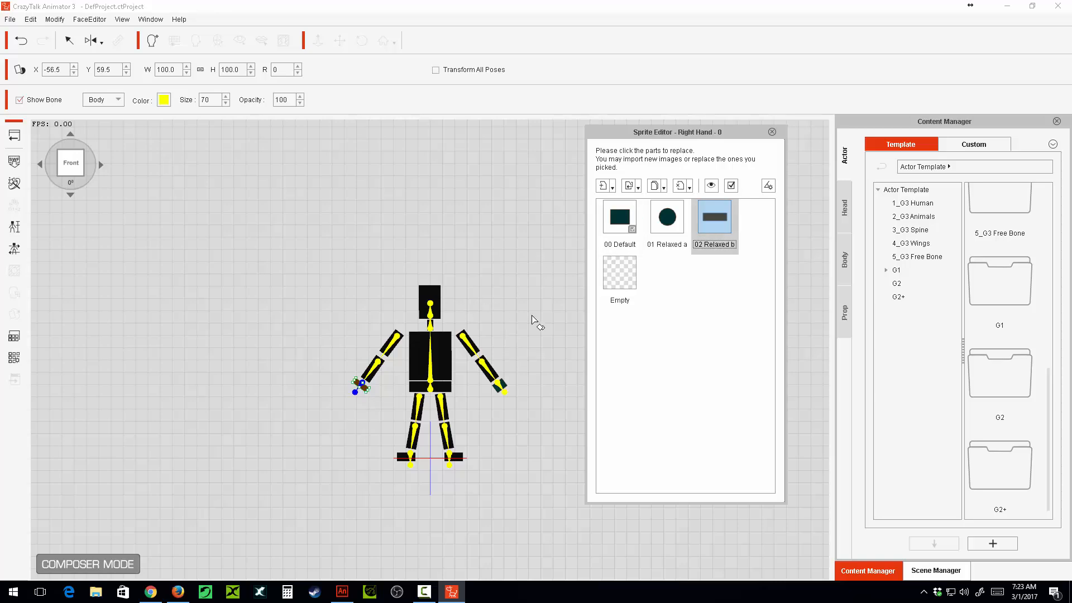
left_click(771, 132)
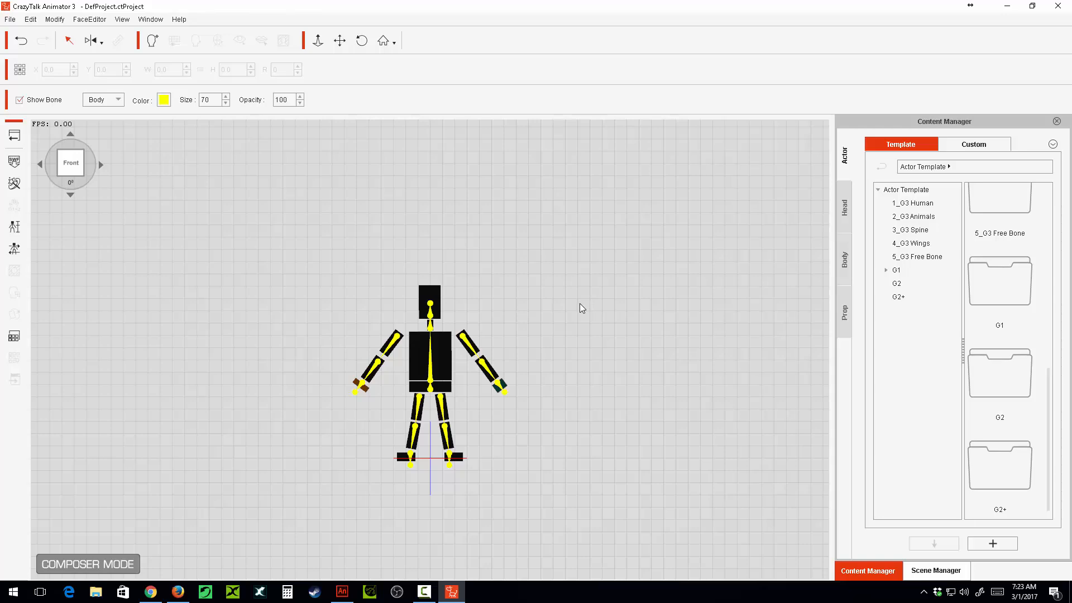
- Test the actor with the Basic Walk body calibration motion several times and close the calibration
left_click(14, 249)
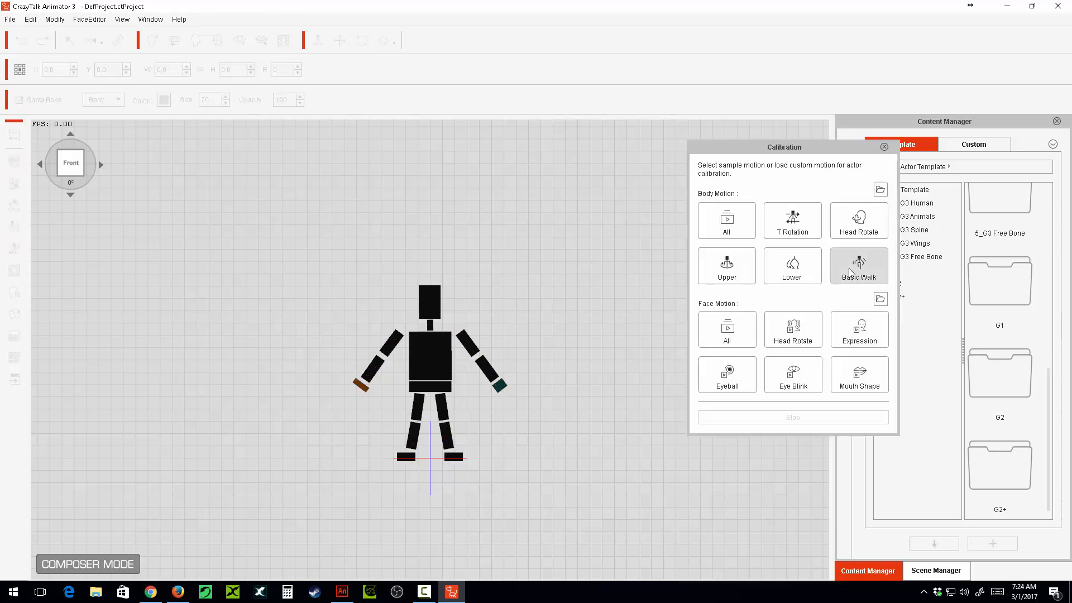
left_click(849, 272)
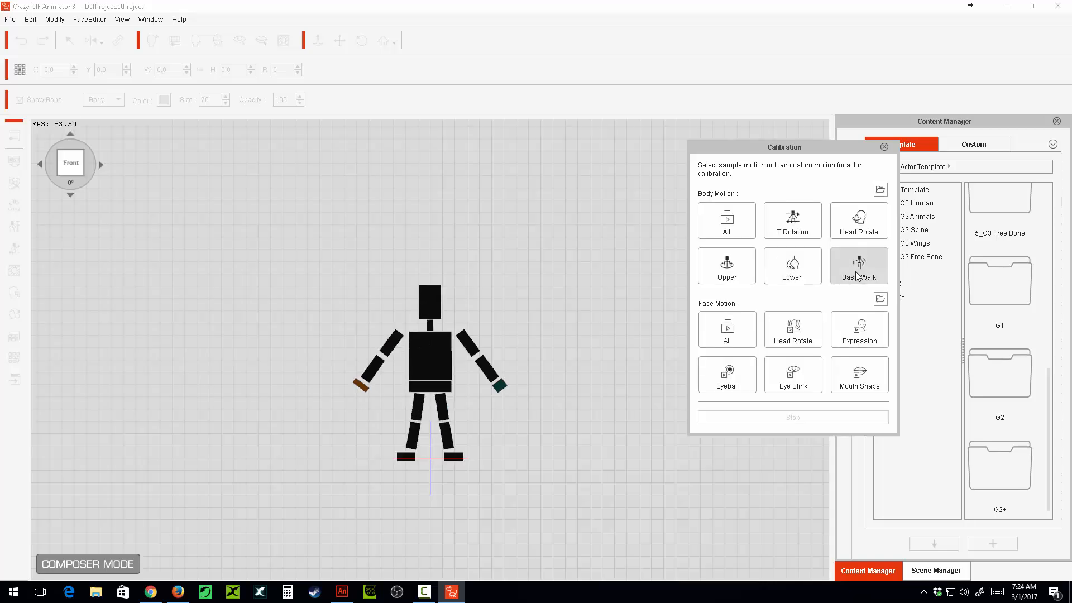
left_click(857, 275)
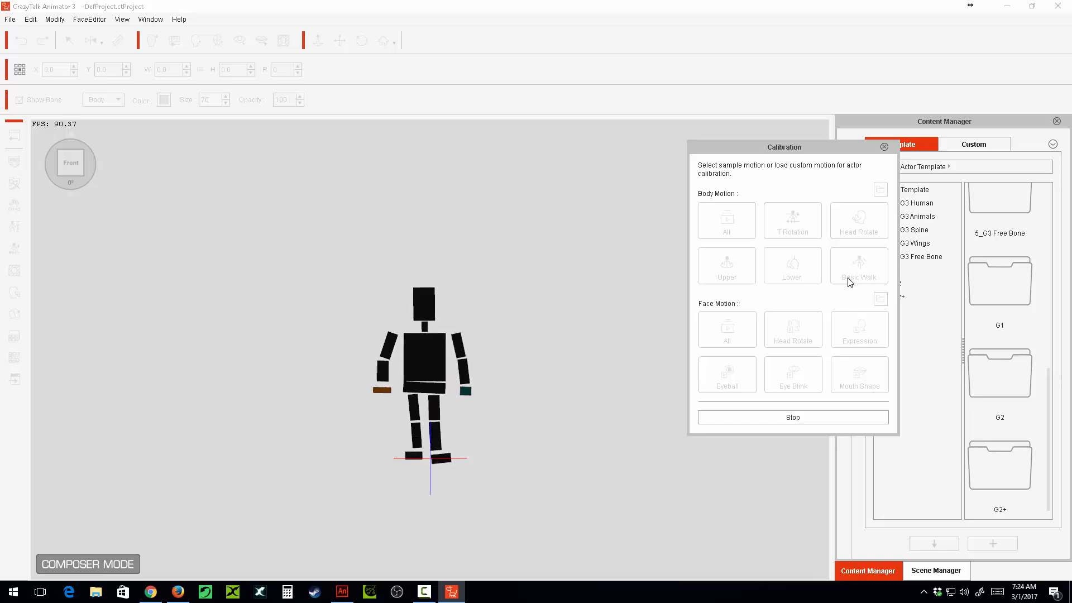
left_click(857, 273)
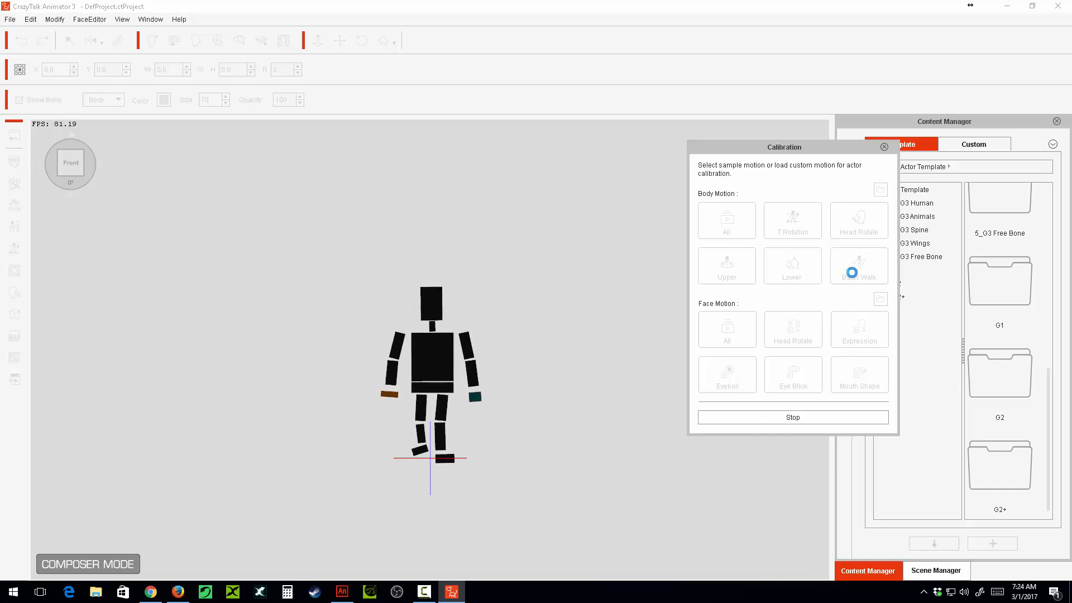
left_click(883, 147)
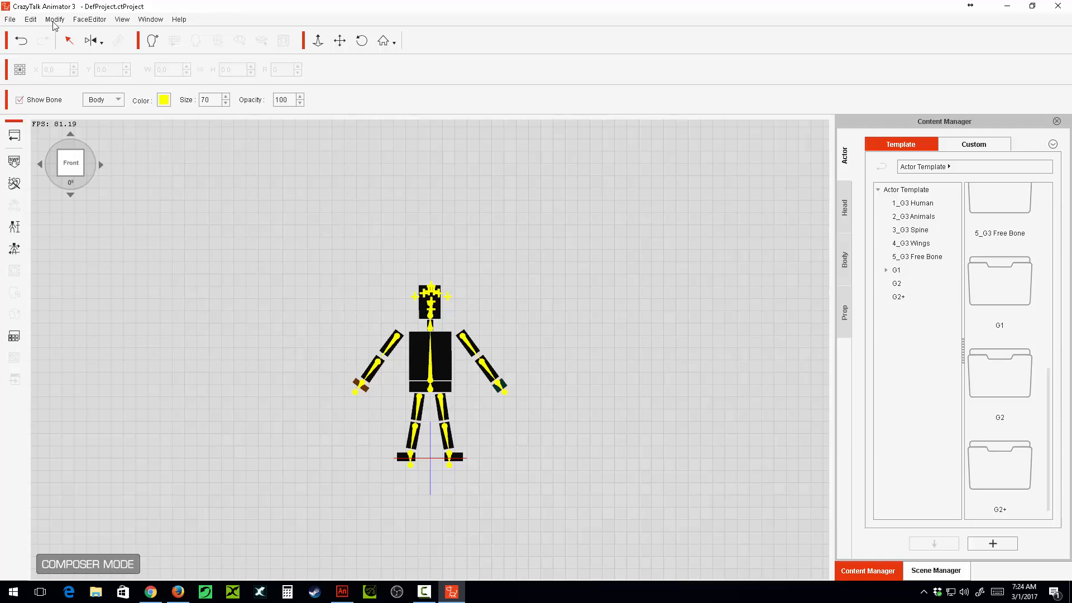
- Turn the front-facing actor into a multi-angle character
left_click(34, 19)
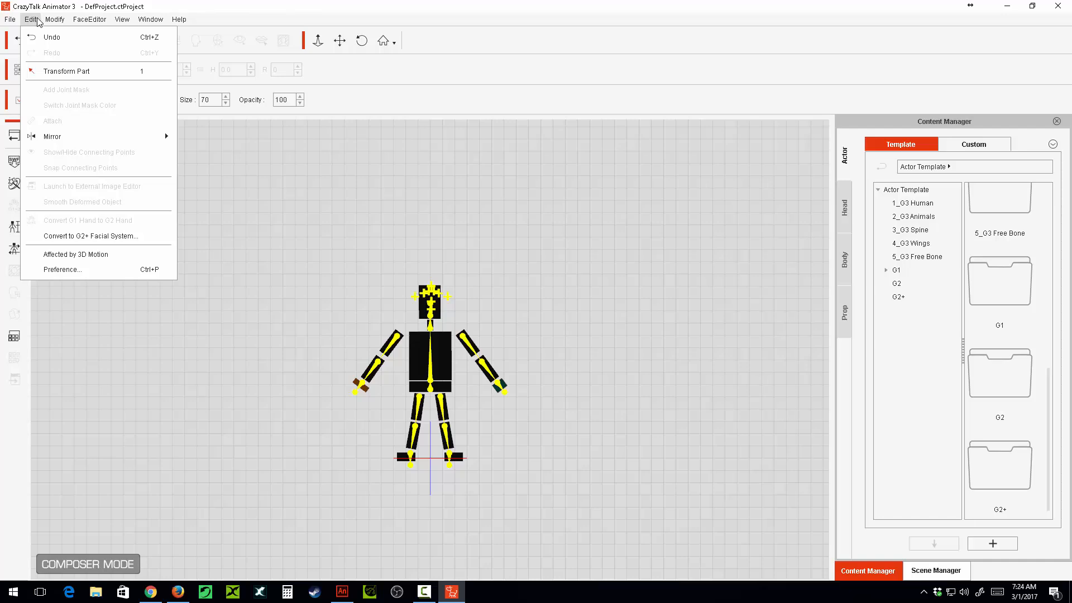
mouse_move(52, 19)
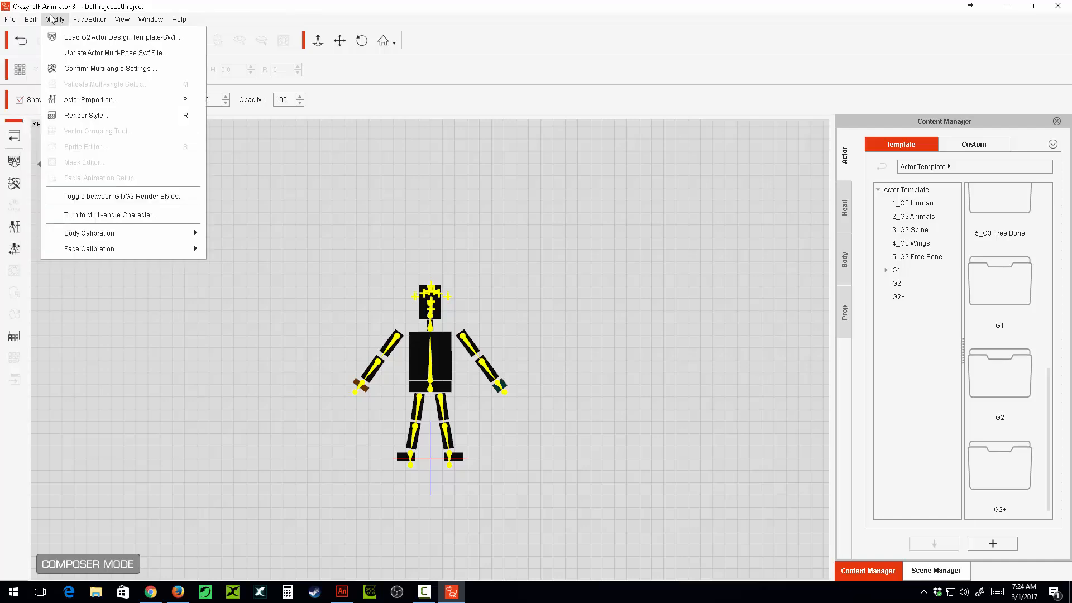
left_click(103, 215)
left_click(603, 315)
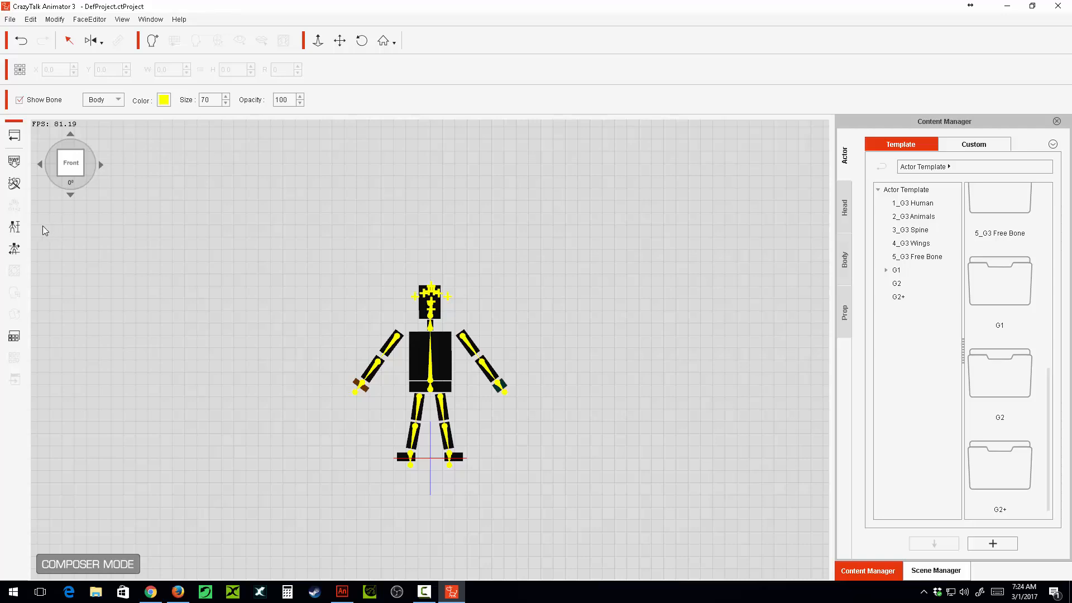
- Replay the Basic Walk calibration motion on the multi-angle actor and close the calibration
left_click(14, 248)
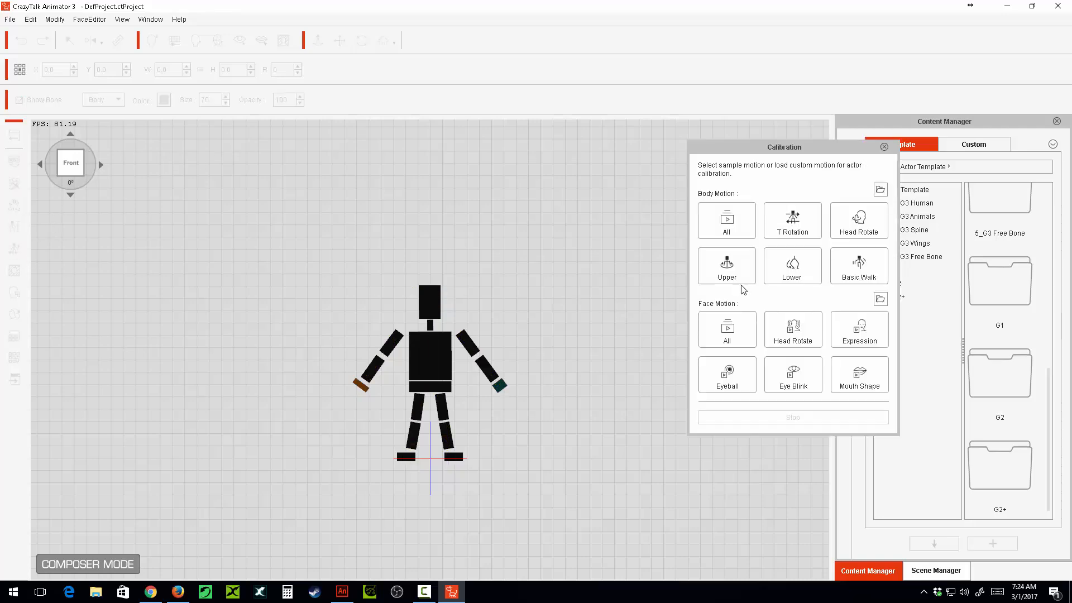
left_click(854, 272)
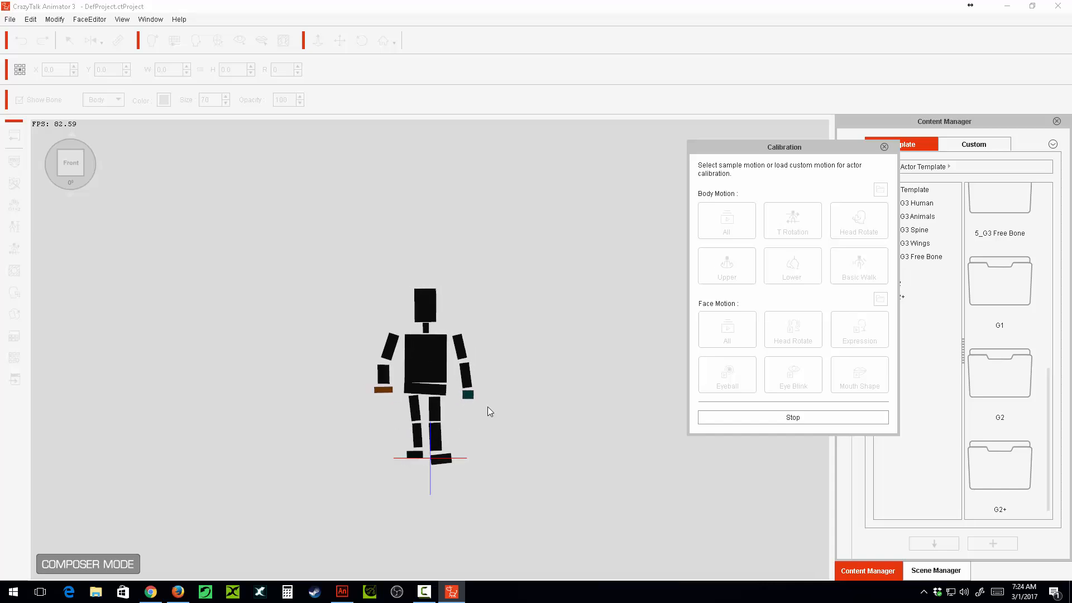
left_click(871, 278)
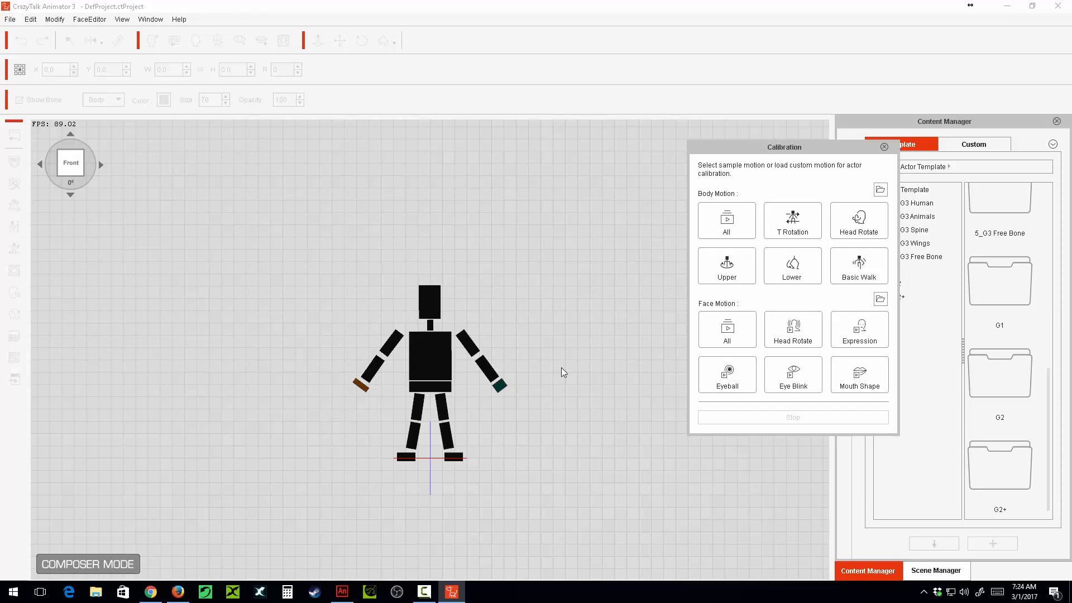
left_click(884, 147)
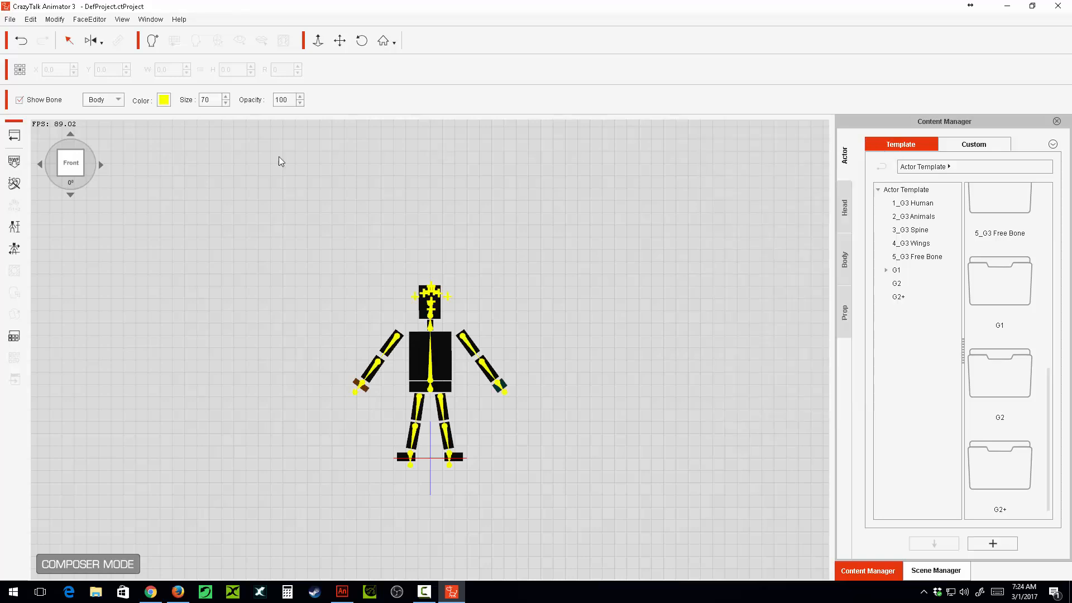
- Inspect the actor at the 45°, 90° and 135° angles and return it to the front view
left_click(100, 165)
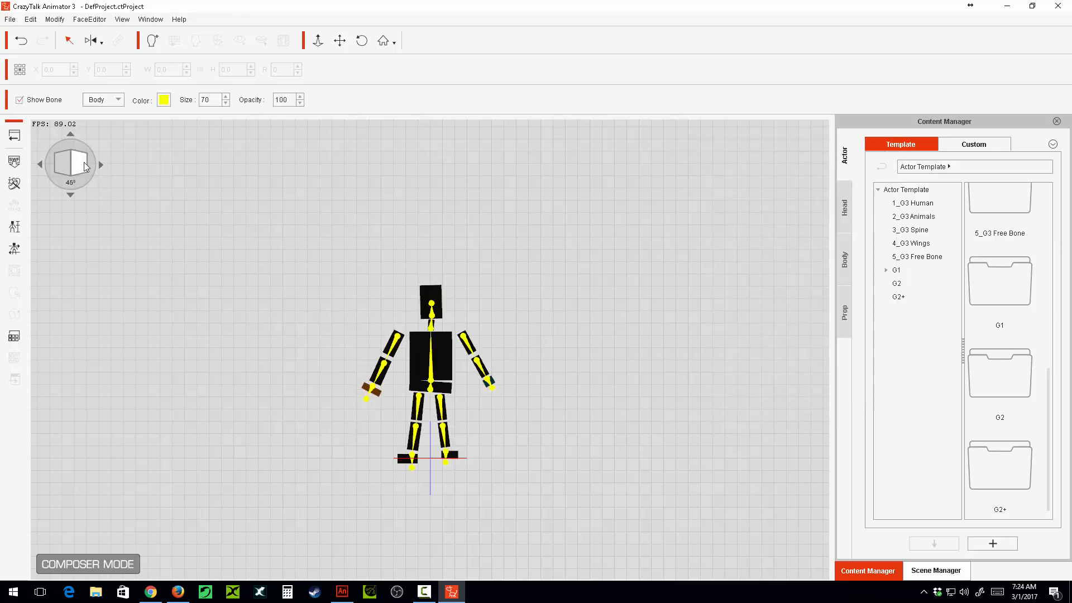
left_click(102, 165)
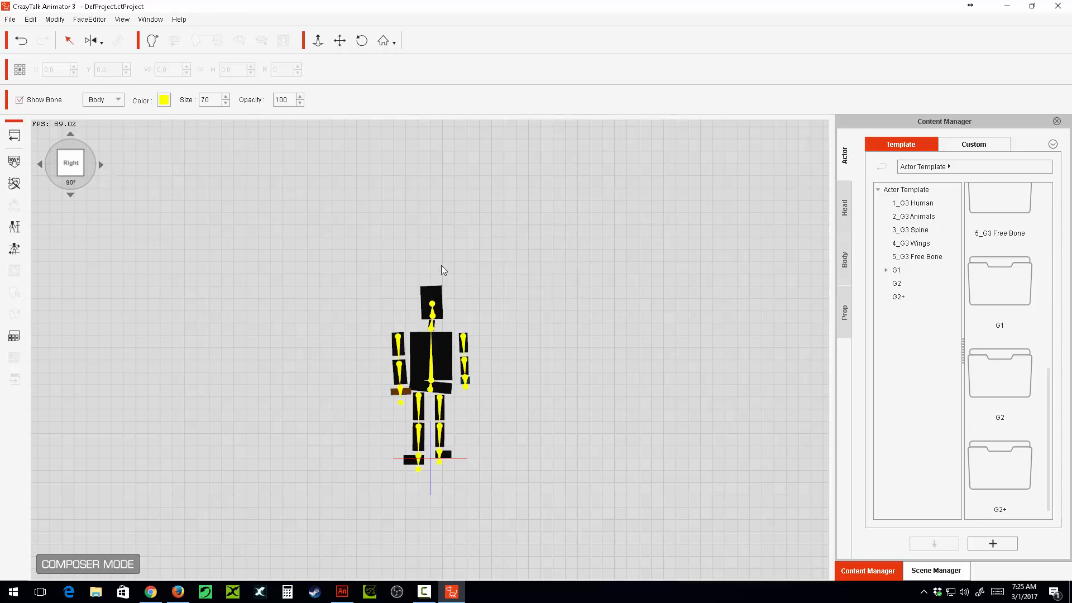
left_click(102, 165)
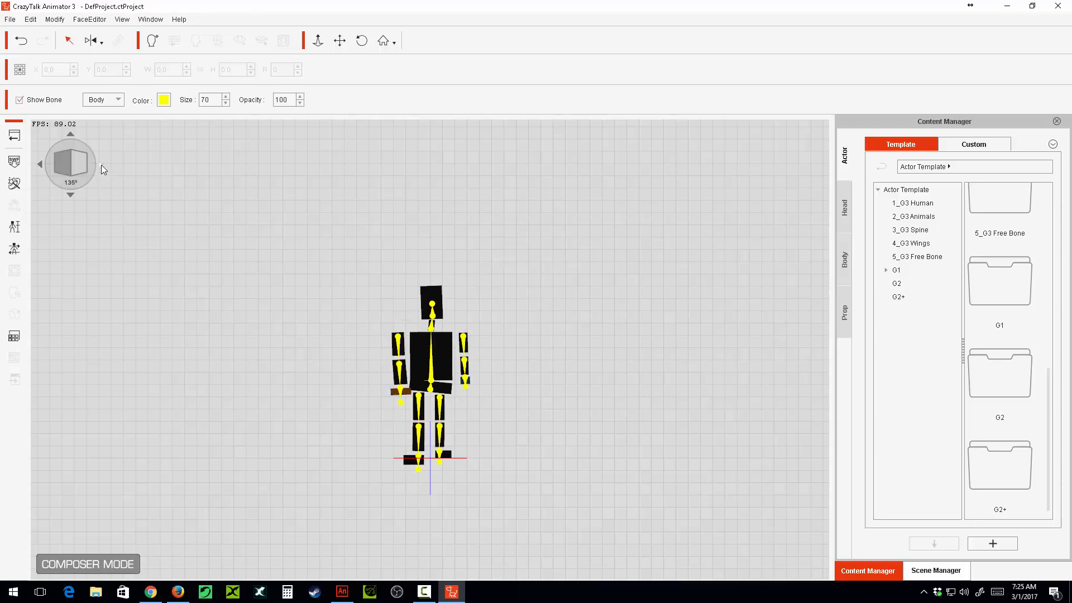
left_click(39, 165)
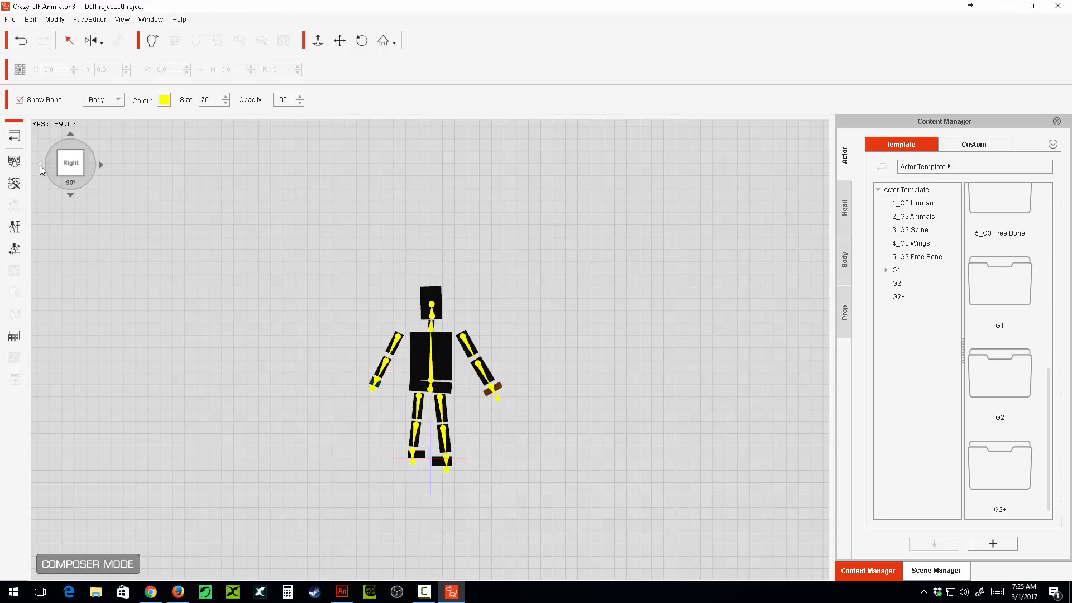
left_click(101, 164)
left_click(39, 164)
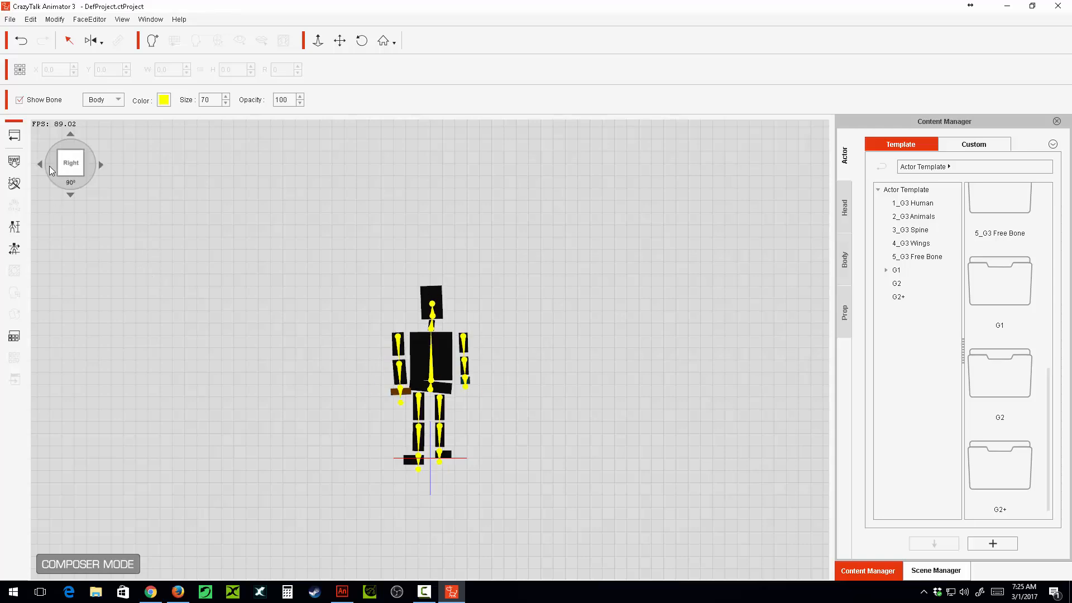
left_click(39, 164)
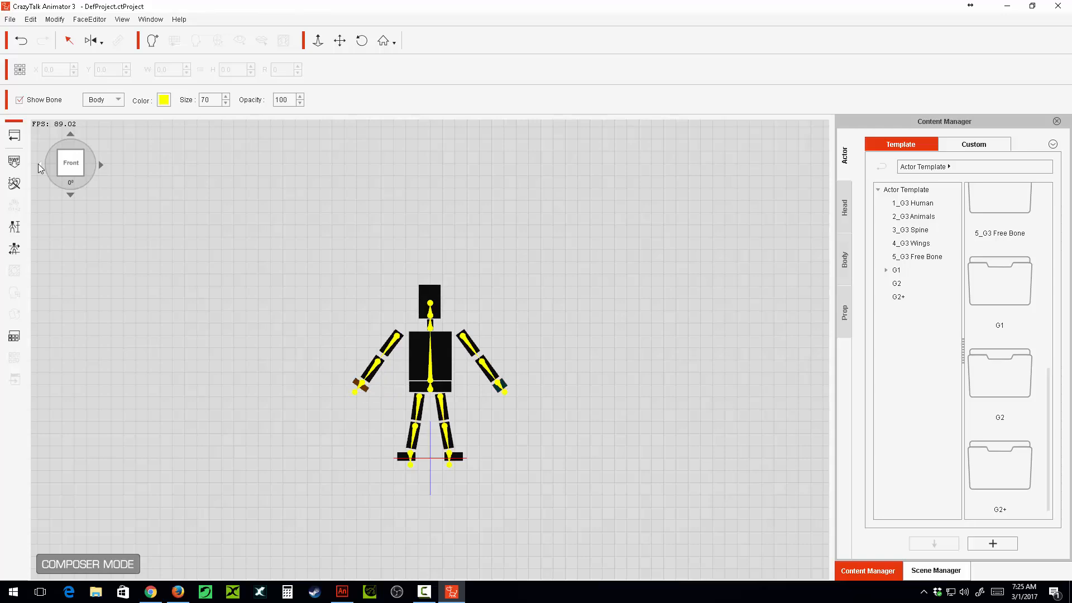
- Play the complete set of body calibration motions on the actor
left_click(15, 226)
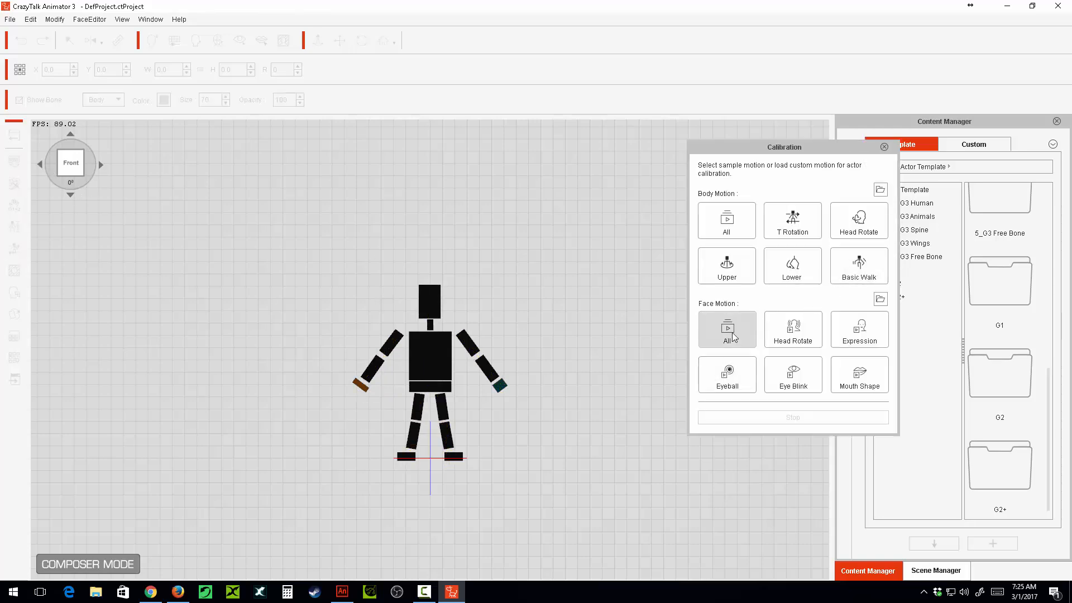
left_click(726, 220)
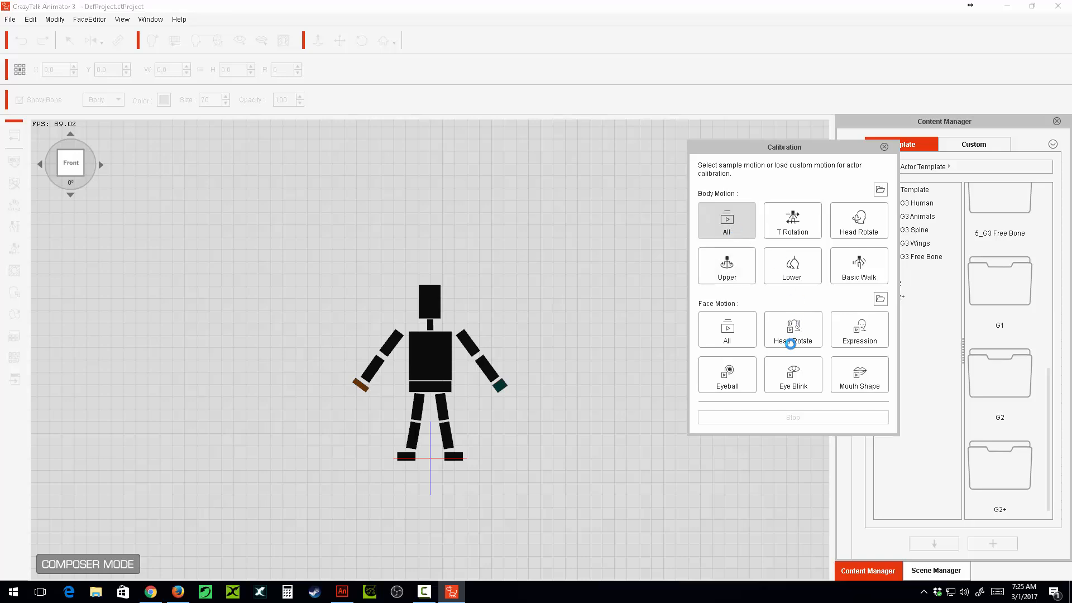